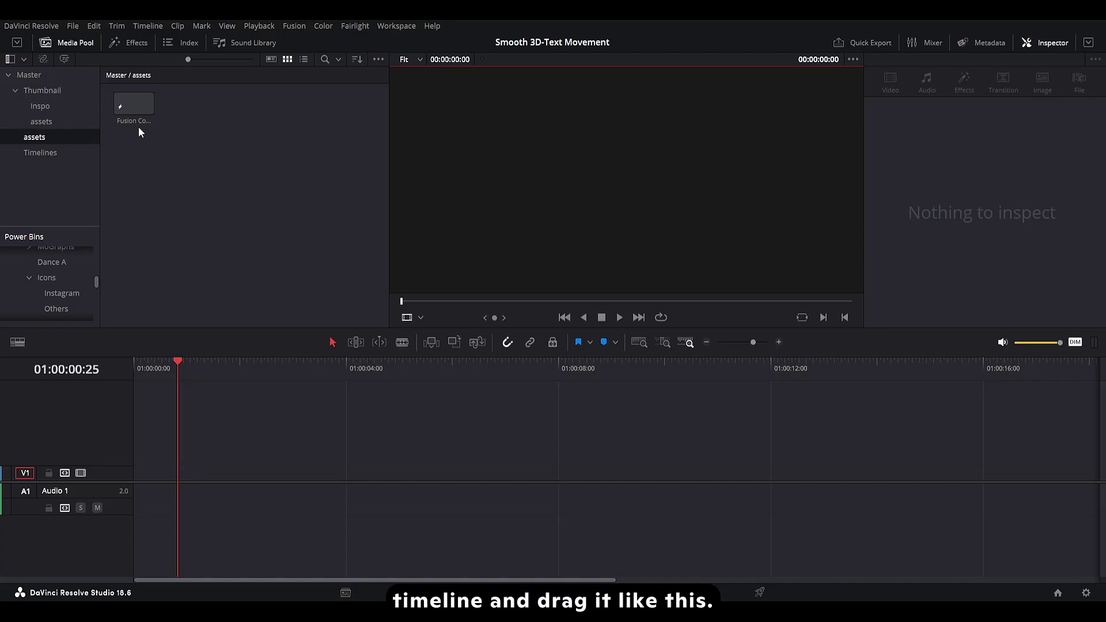
Place the Fusion Composition clip at the start of track V1 and open it in the Fusion page
drag(116, 109, 152, 590)
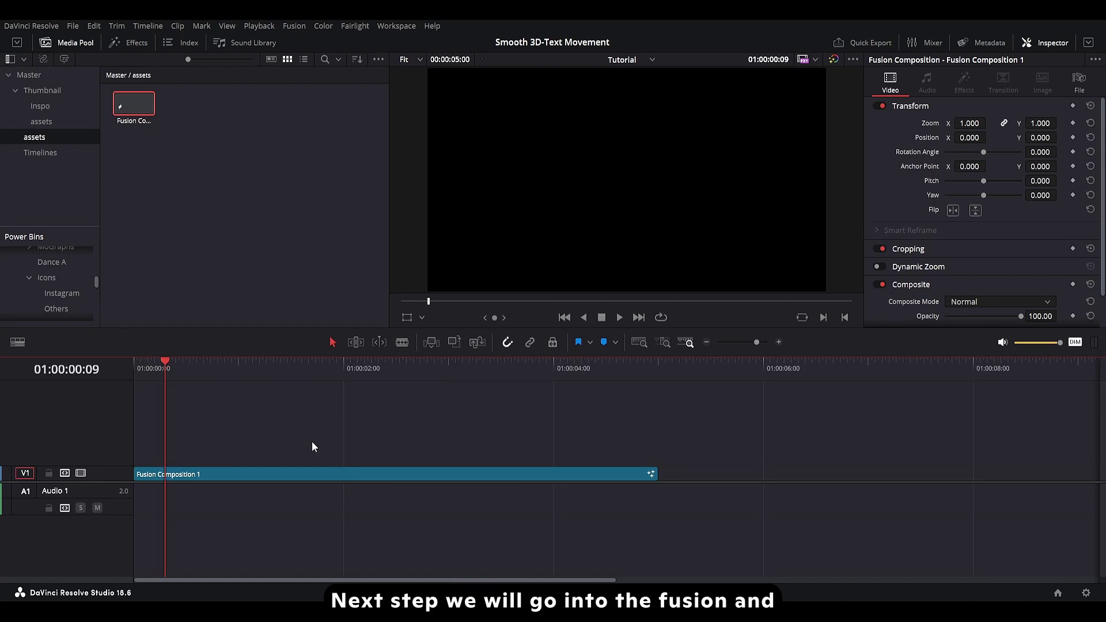
key(shift+5)
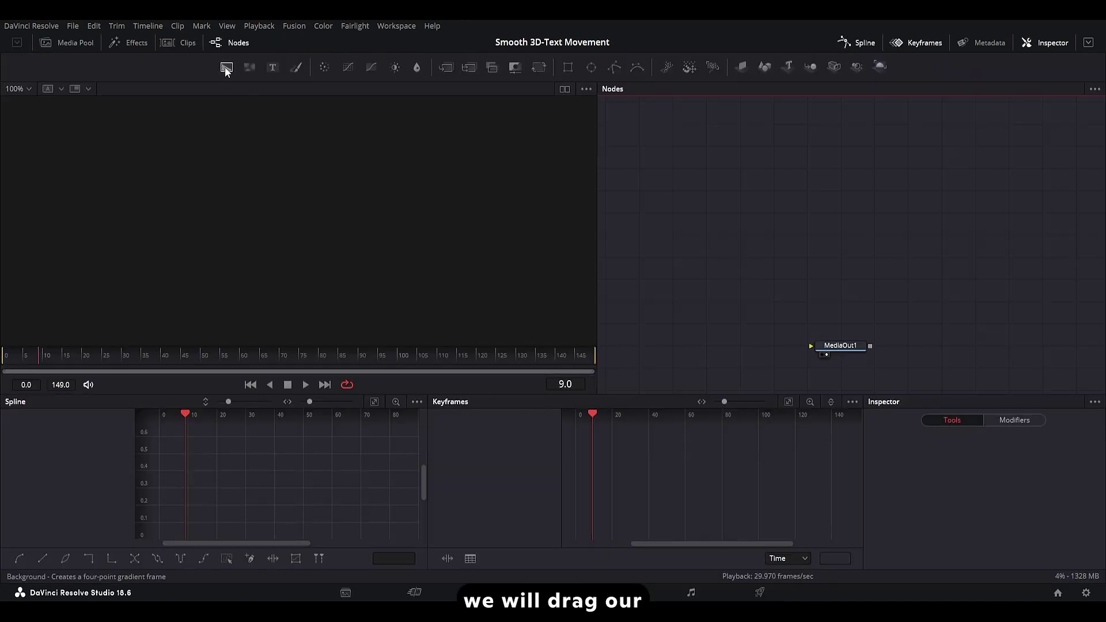
Add a Background node connected to MediaOut1 and check its image resolution settings
drag(750, 171, 850, 126)
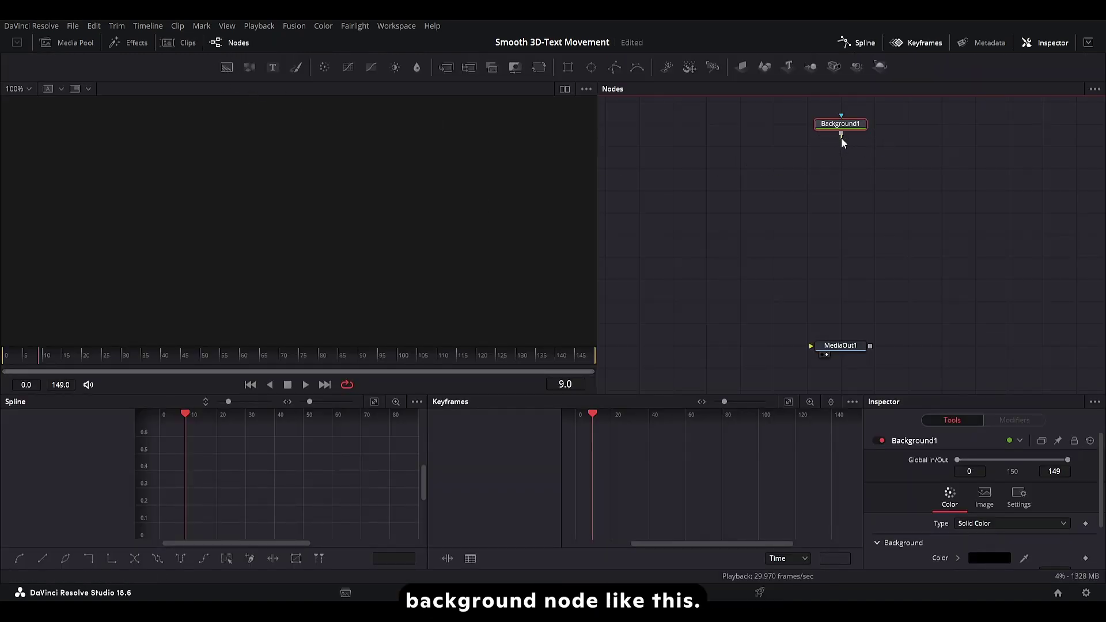
drag(837, 352, 839, 347)
click(984, 495)
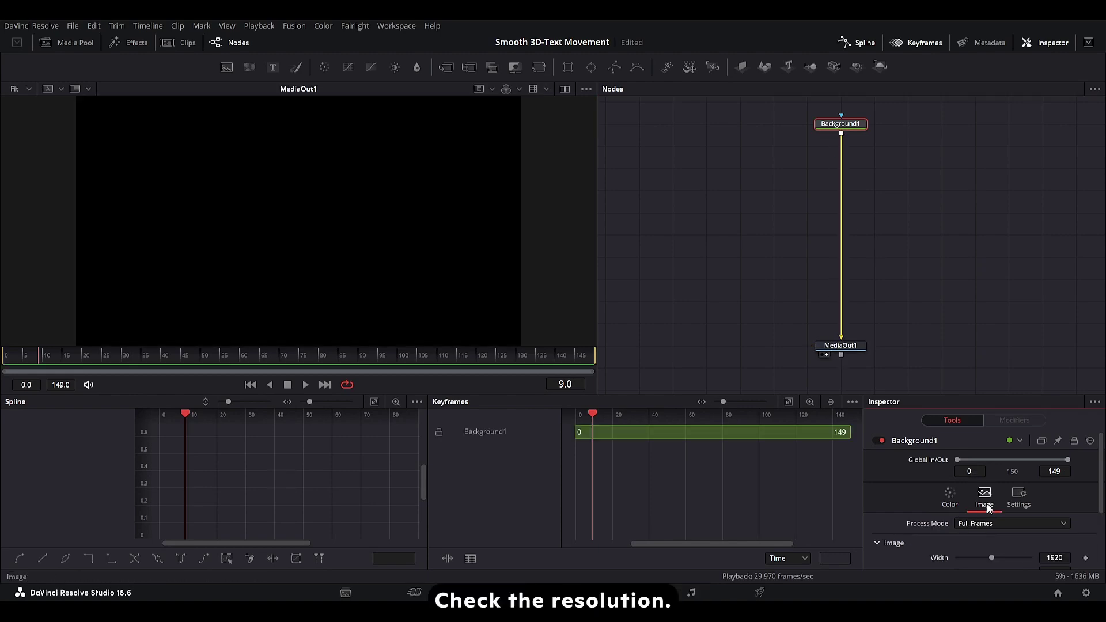
scroll(1065, 480, down, 3)
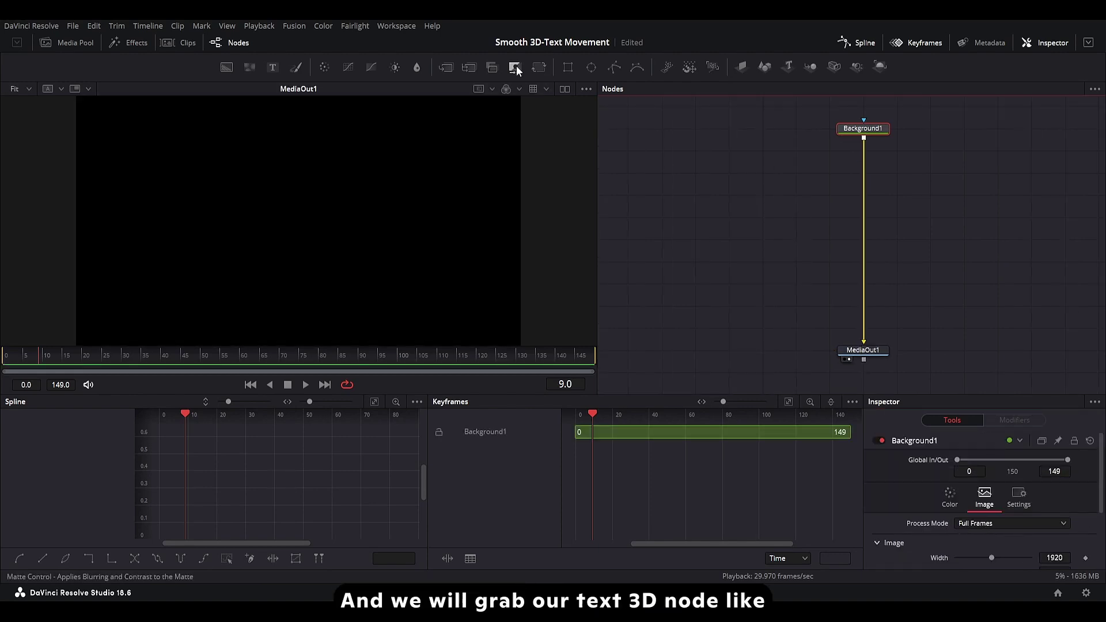
Add Text3D, Merge3D, Camera3D and Renderer3D nodes, chain them together, and merge the rendered output over Background1
drag(626, 188, 626, 181)
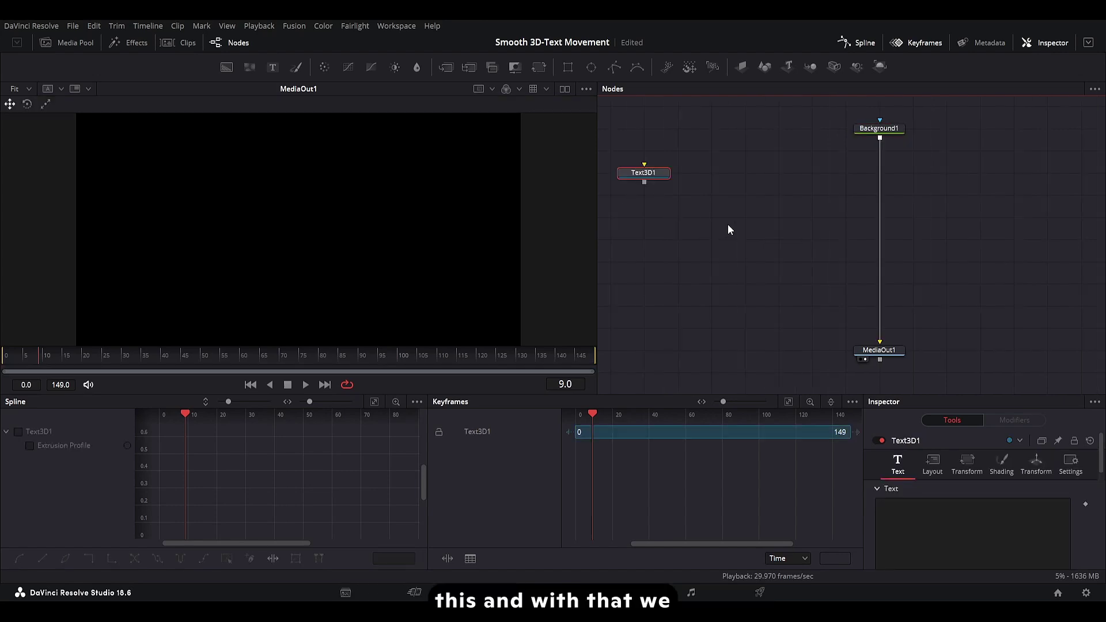
drag(810, 67, 752, 181)
drag(853, 132, 852, 198)
mouse_move(627, 138)
mouse_down()
mouse_move(723, 191)
mouse_move(882, 221)
mouse_up()
drag(652, 191, 745, 186)
drag(806, 120, 753, 130)
drag(749, 193, 749, 192)
drag(806, 223, 768, 233)
drag(815, 207, 915, 164)
drag(801, 246, 865, 250)
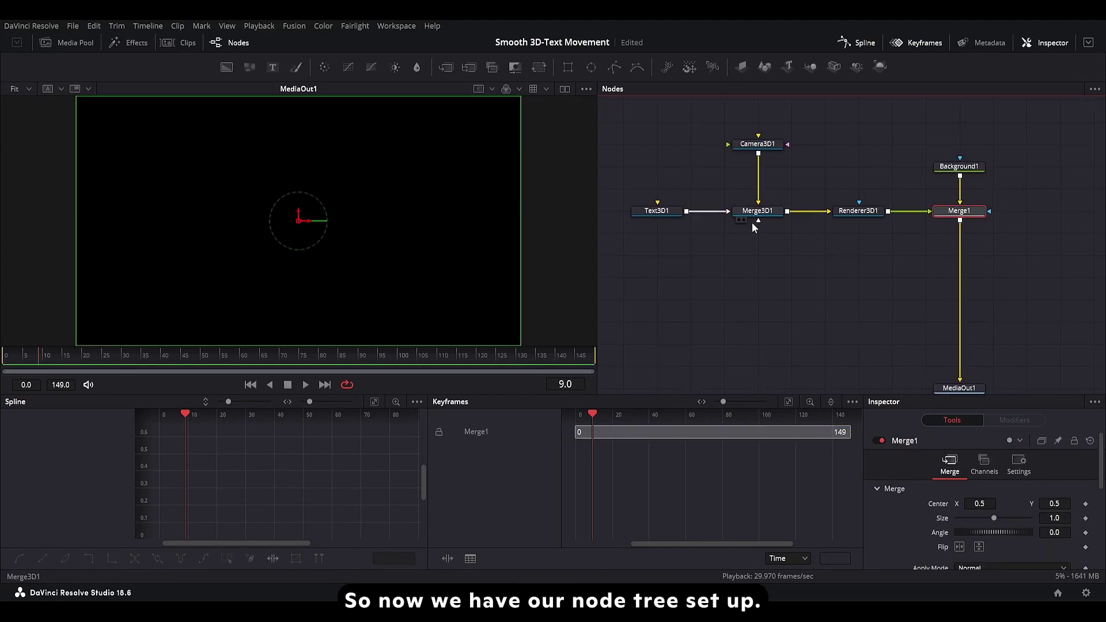
Insert a Grid effect between the Background1 and Merge1 nodes
click(903, 144)
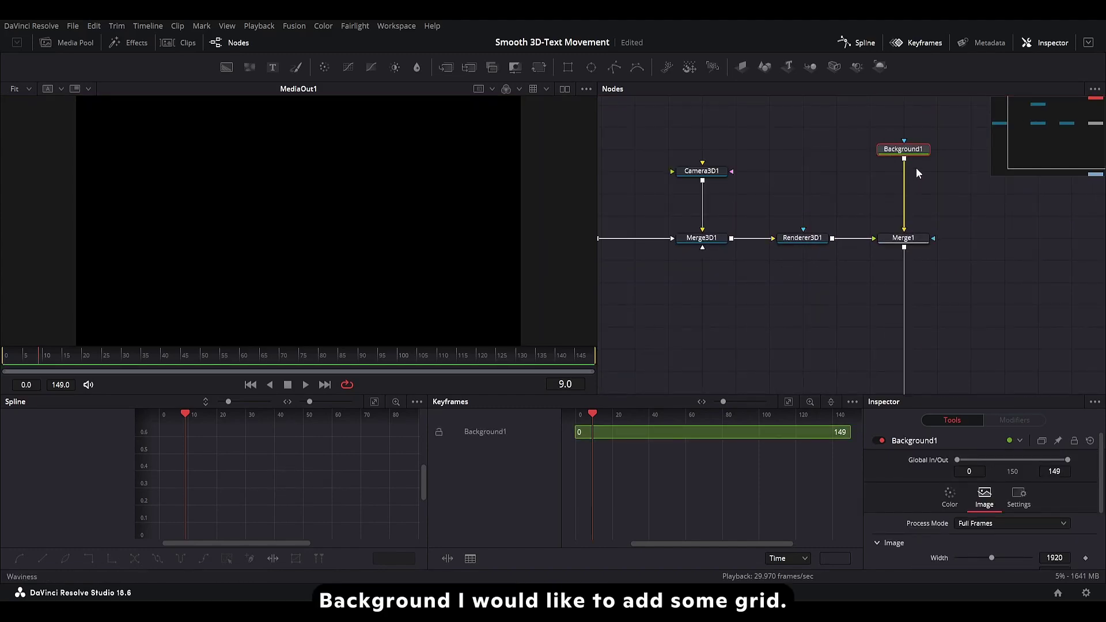
key(shift+space)
text(Grid)
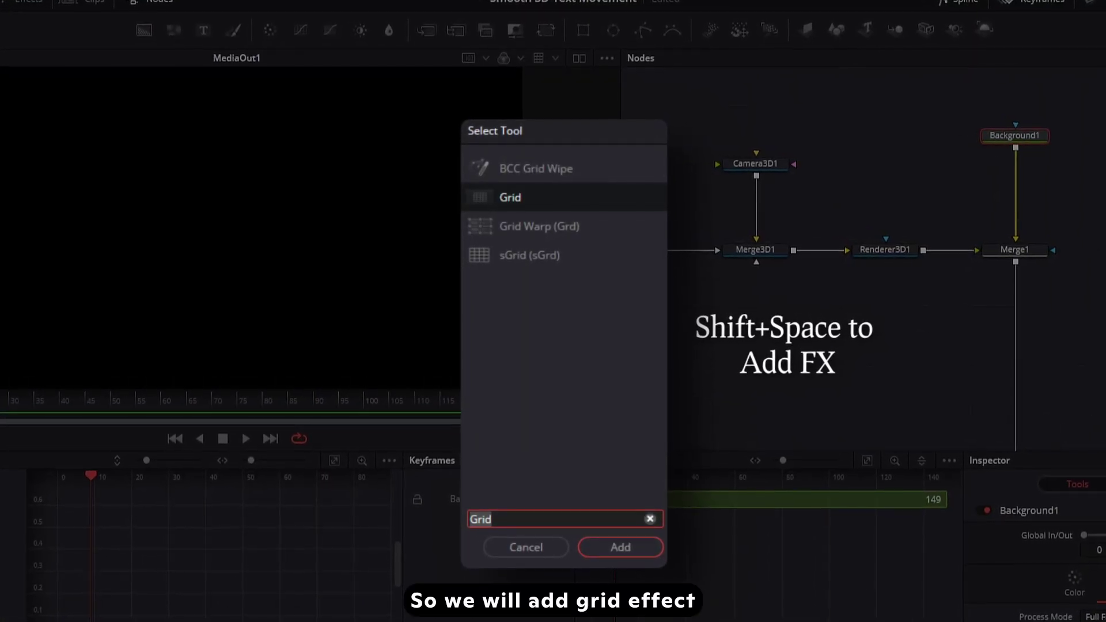
key(Return)
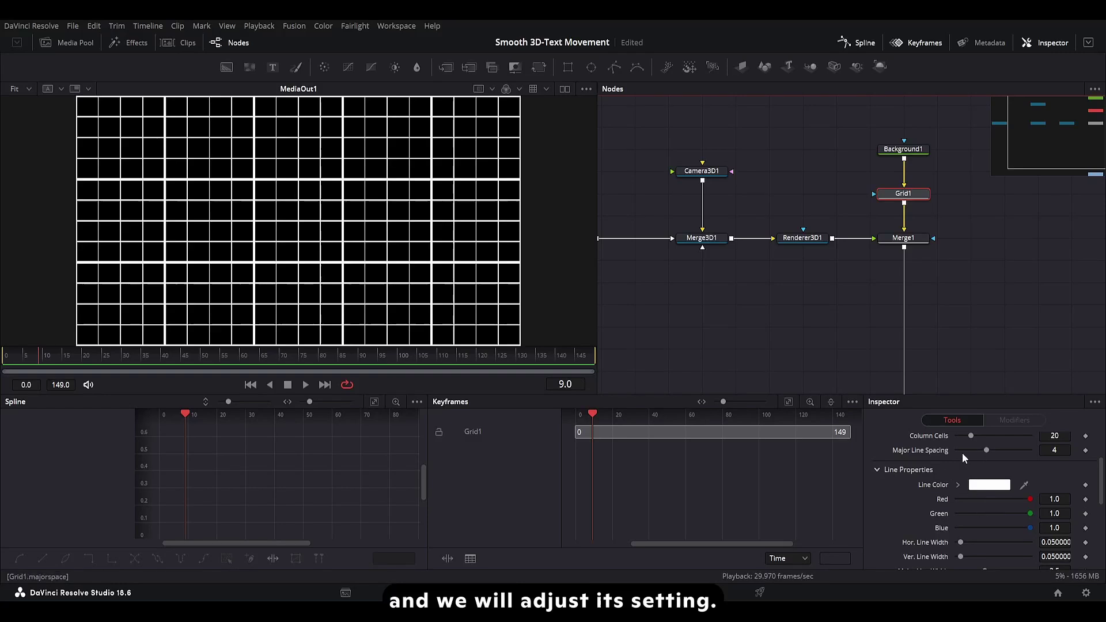
Reduce the grid's major line width and set it to 10 row cells and 16 column cells
scroll(961, 457, down, 3)
drag(985, 503, 932, 502)
scroll(994, 523, up, 5)
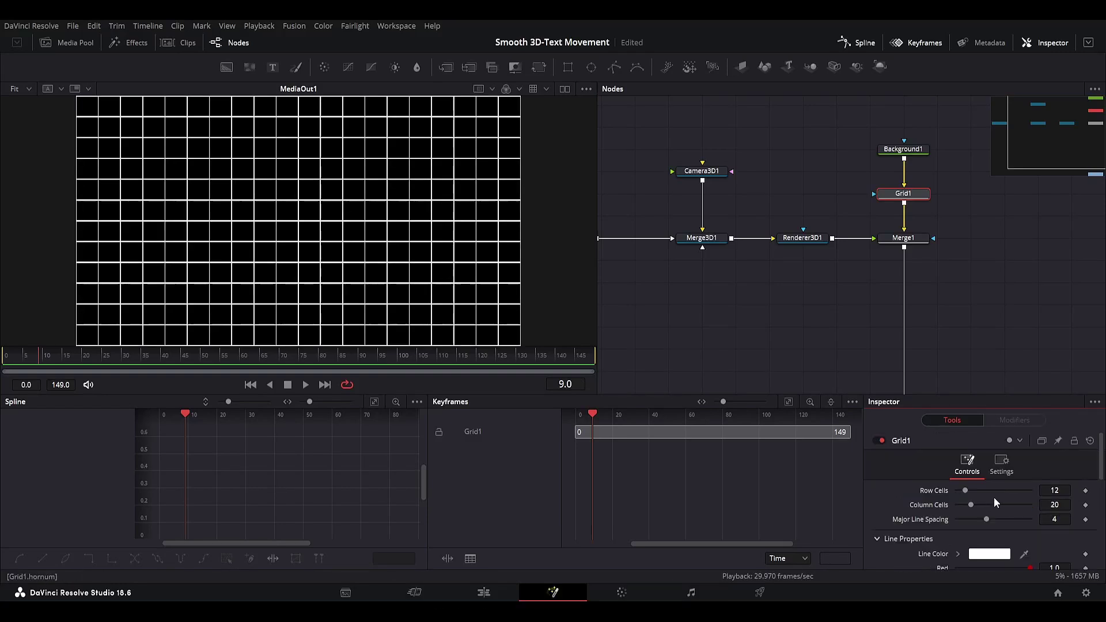
drag(966, 490, 966, 502)
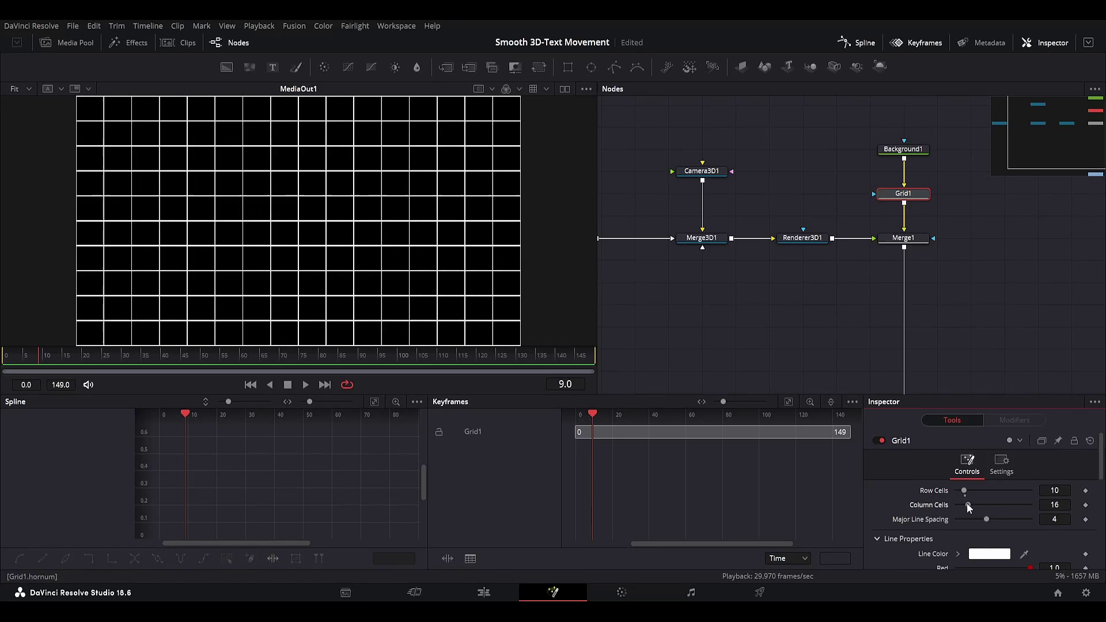
Lower the grid's blend and colour Background1 dark navy with red 0.074509, green 0.082352 and blue 0.156862
click(1000, 465)
drag(1028, 503, 962, 507)
click(899, 152)
scroll(1000, 518, down, 3)
scroll(966, 527, up, 2)
click(959, 503)
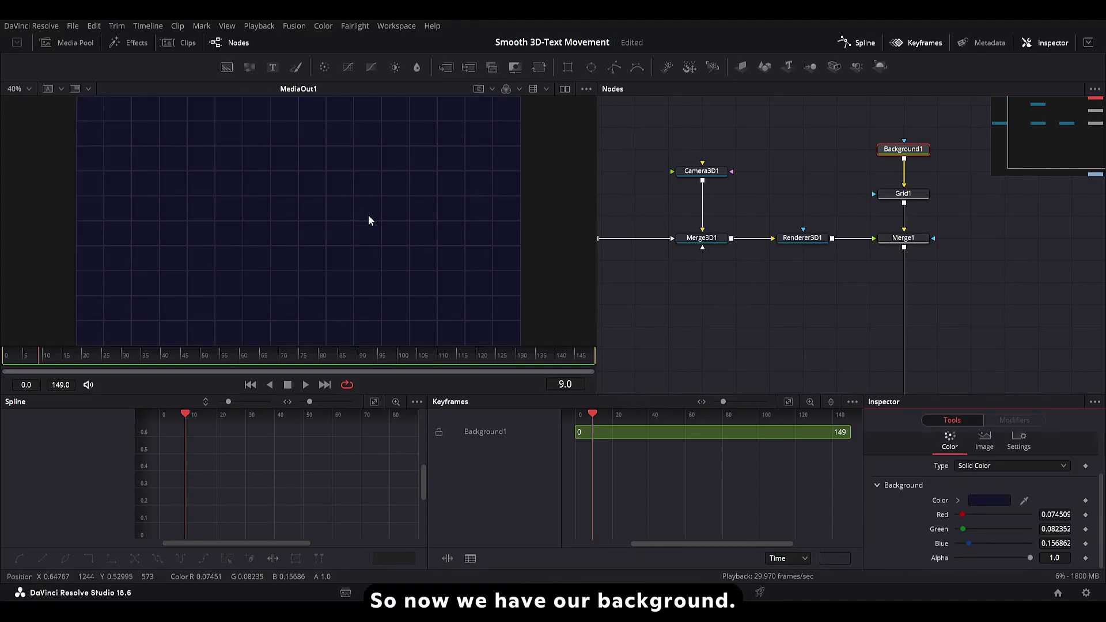
Enter "Learn" as the text of the Text3D1 node
scroll(369, 219, down, 1)
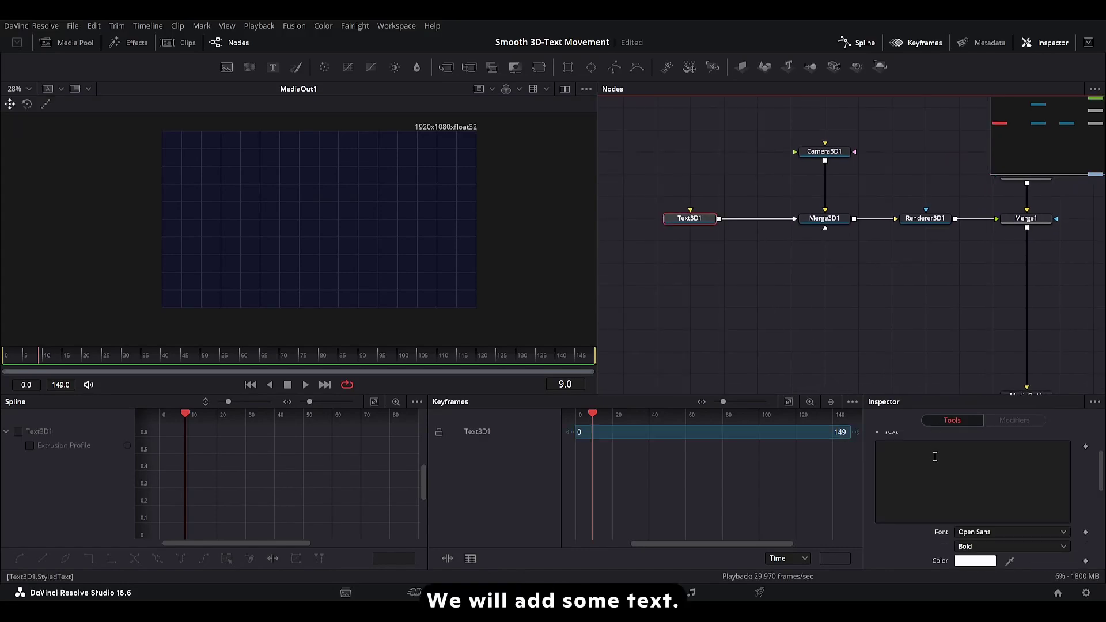
scroll(927, 472, up, 2)
click(914, 522)
text(Learn)
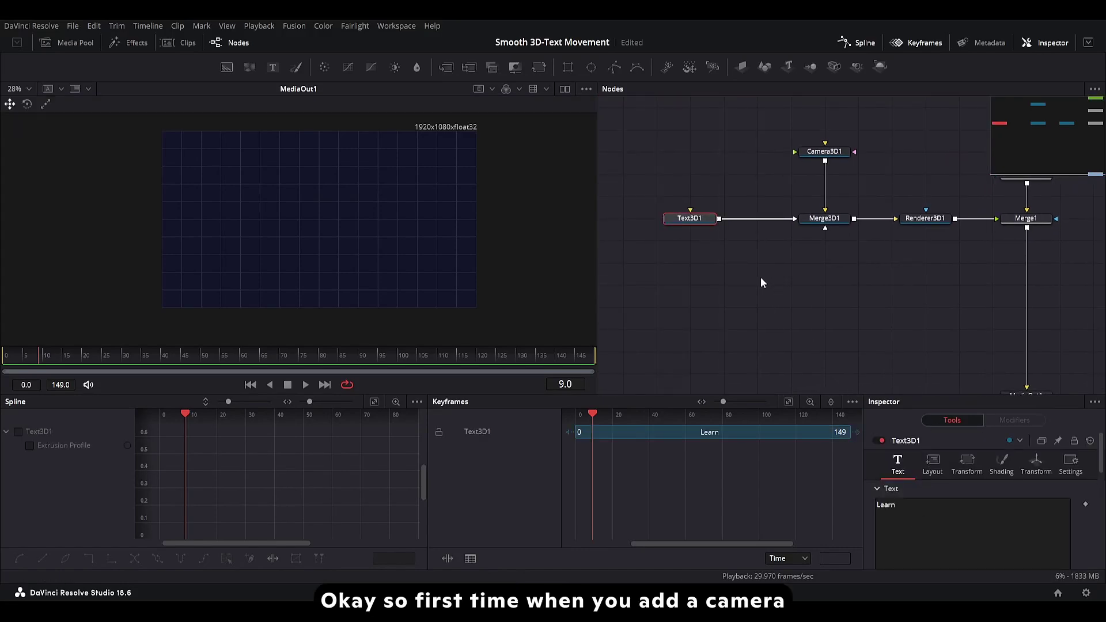
Open a second viewer and display the Merge3D1 scene in it beside MediaOut1
click(825, 152)
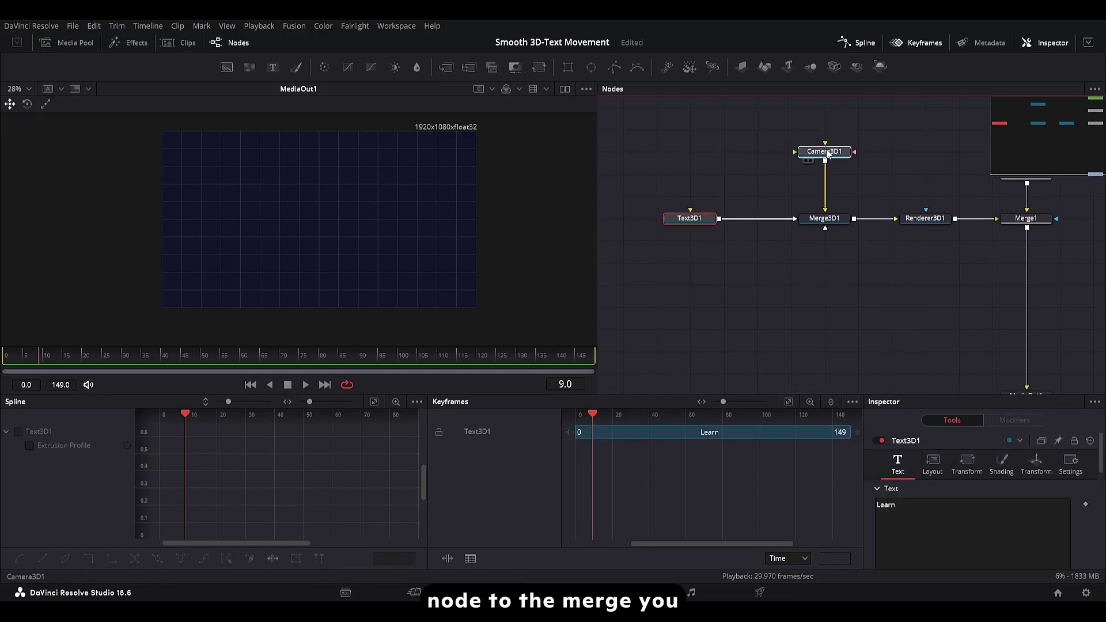
click(827, 219)
click(829, 154)
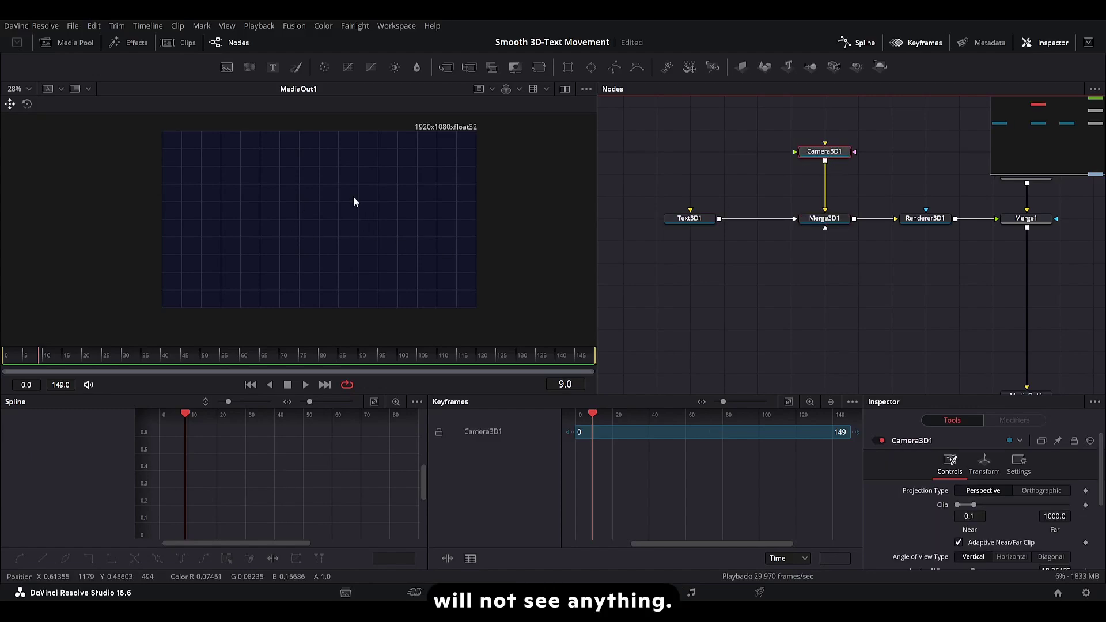
click(563, 89)
drag(824, 218, 201, 226)
Set Camera3D1's Z translation to 1.65 and return to a single viewer showing MediaOut1
click(983, 462)
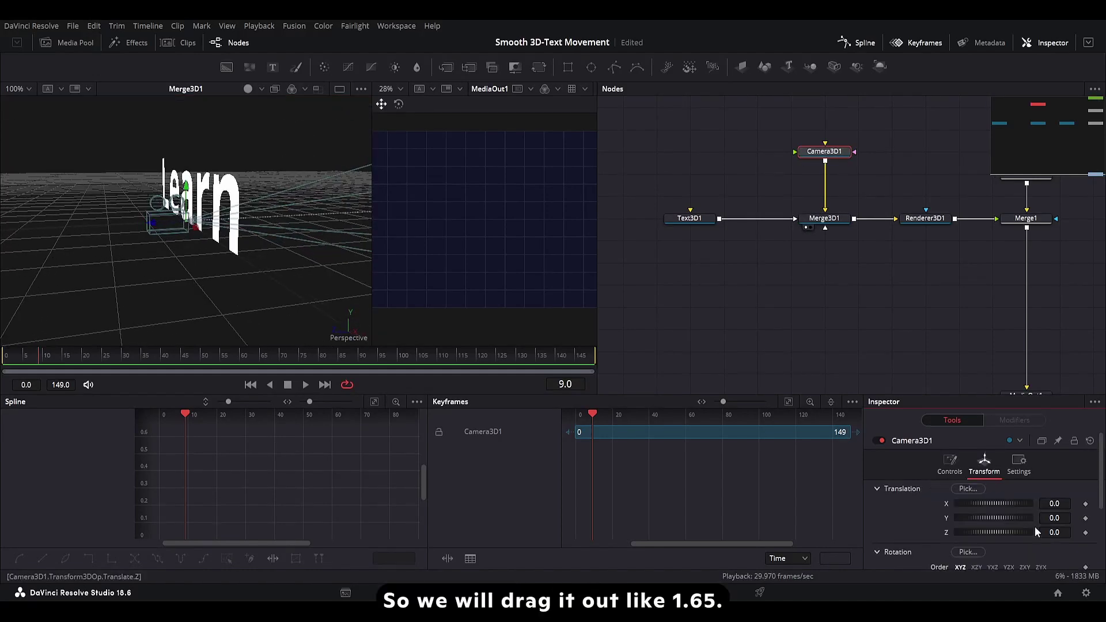
text(1.65)
key(Return)
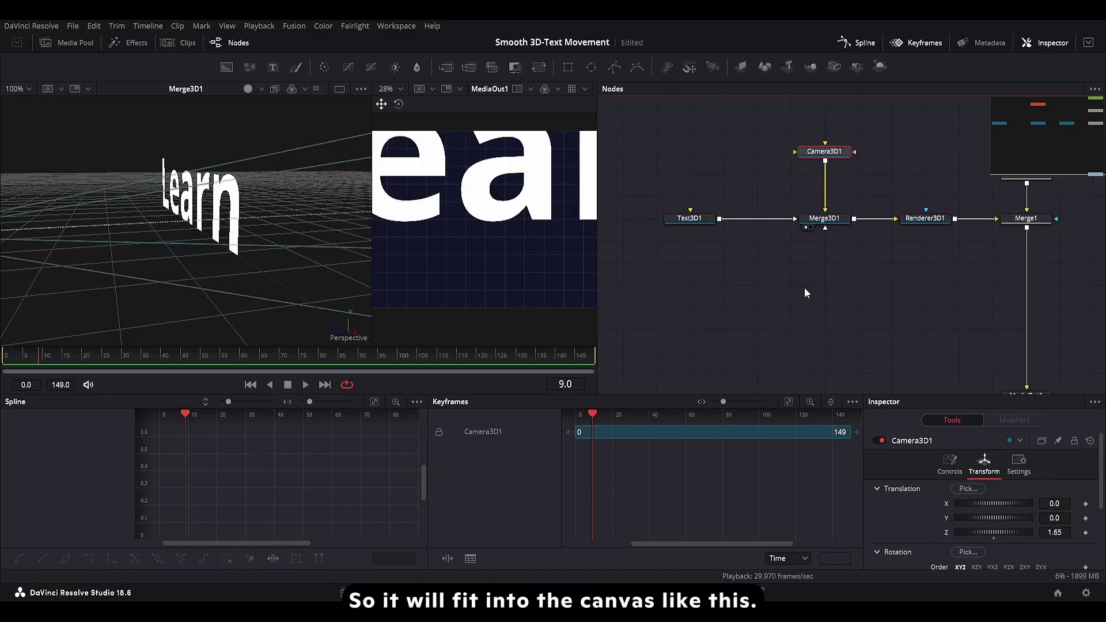
drag(955, 284, 914, 246)
click(985, 357)
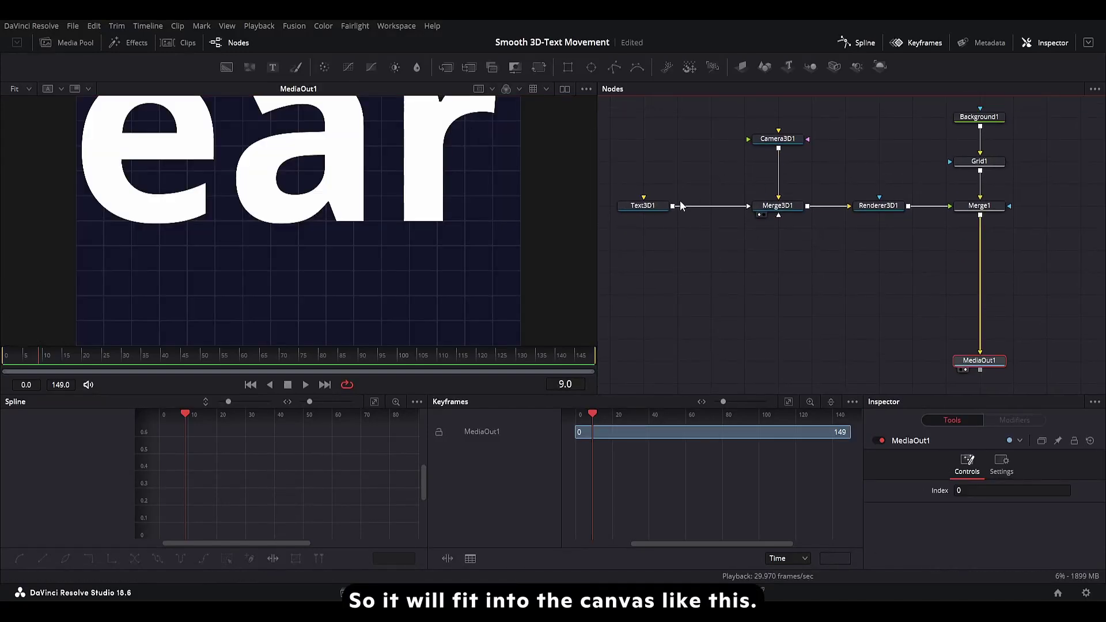
Compare the size setting of Text3D1 with the transform settings of Merge3D1
click(662, 205)
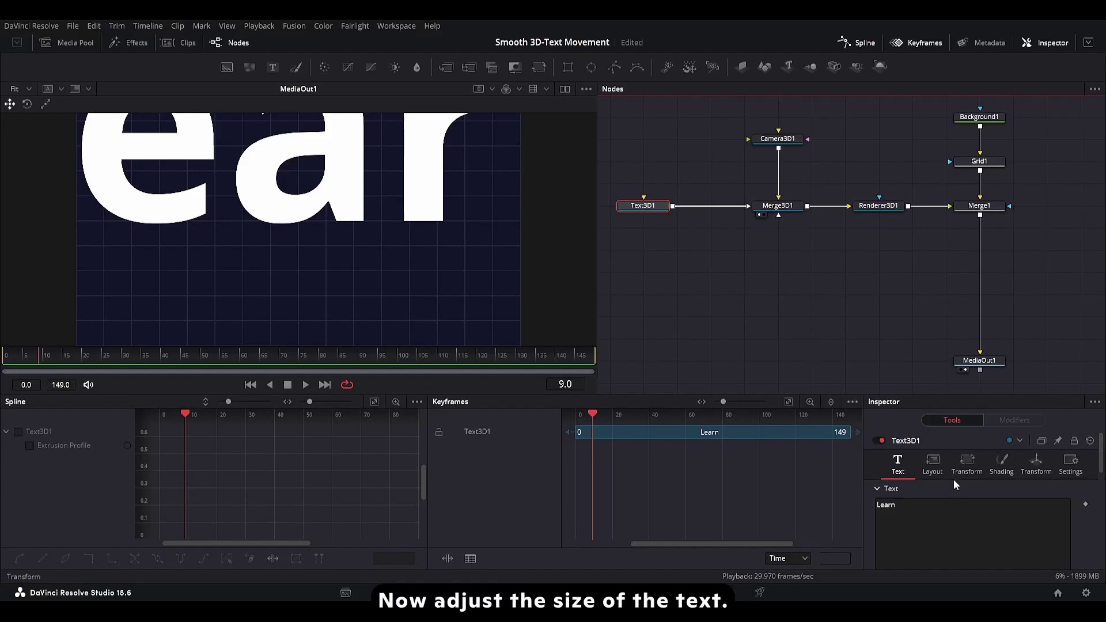
scroll(953, 484, down, 5)
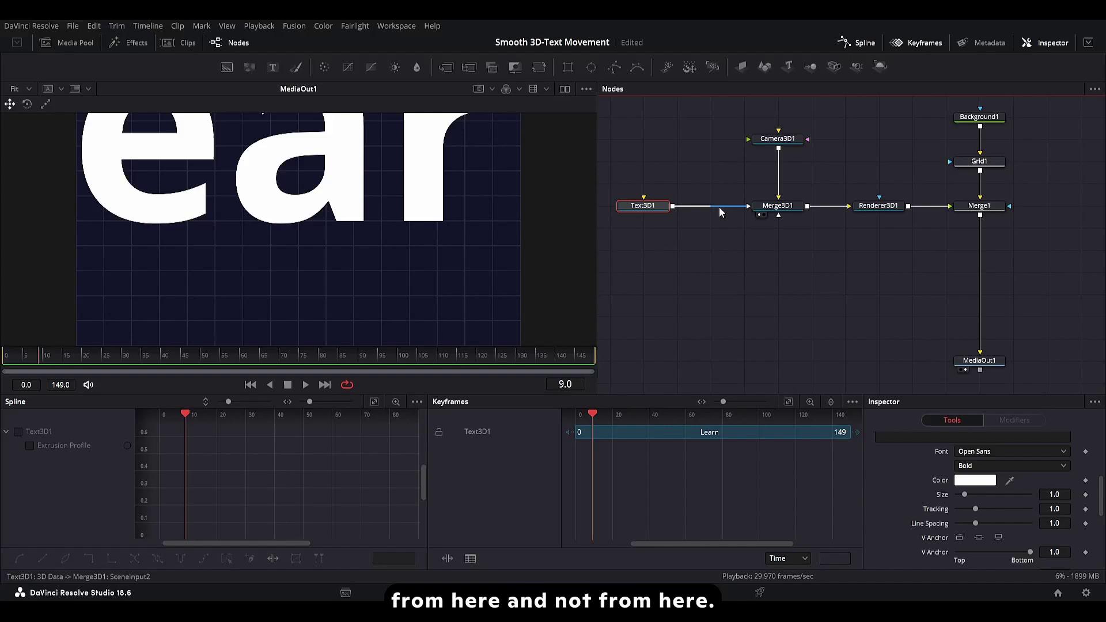
click(788, 209)
click(984, 462)
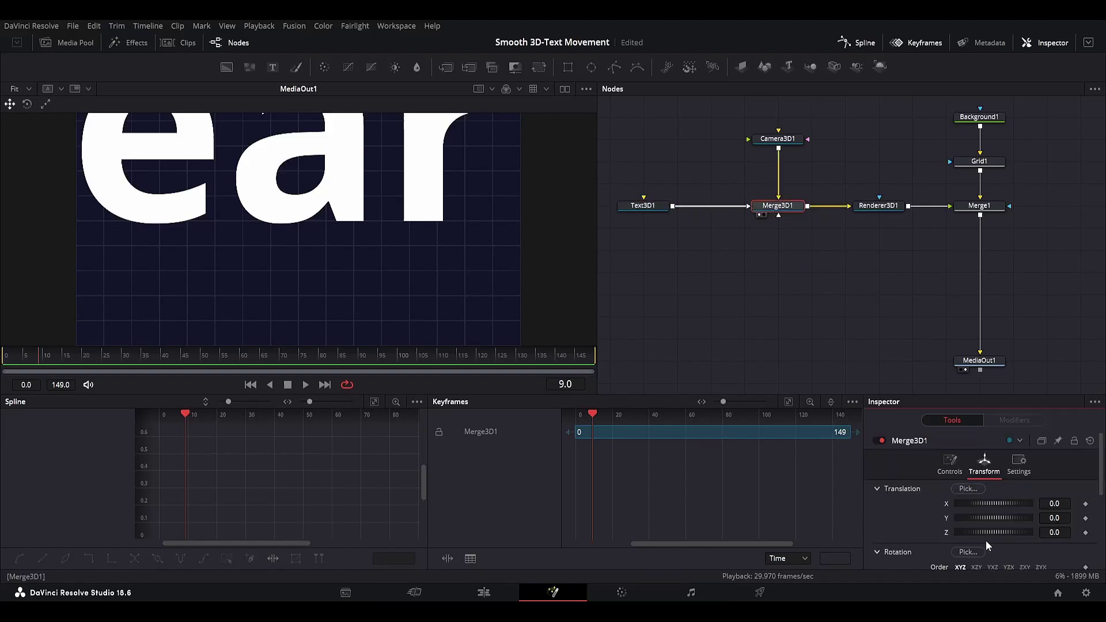
Try inserting a Transform3D node between Text3D1 and Merge3D1
click(665, 211)
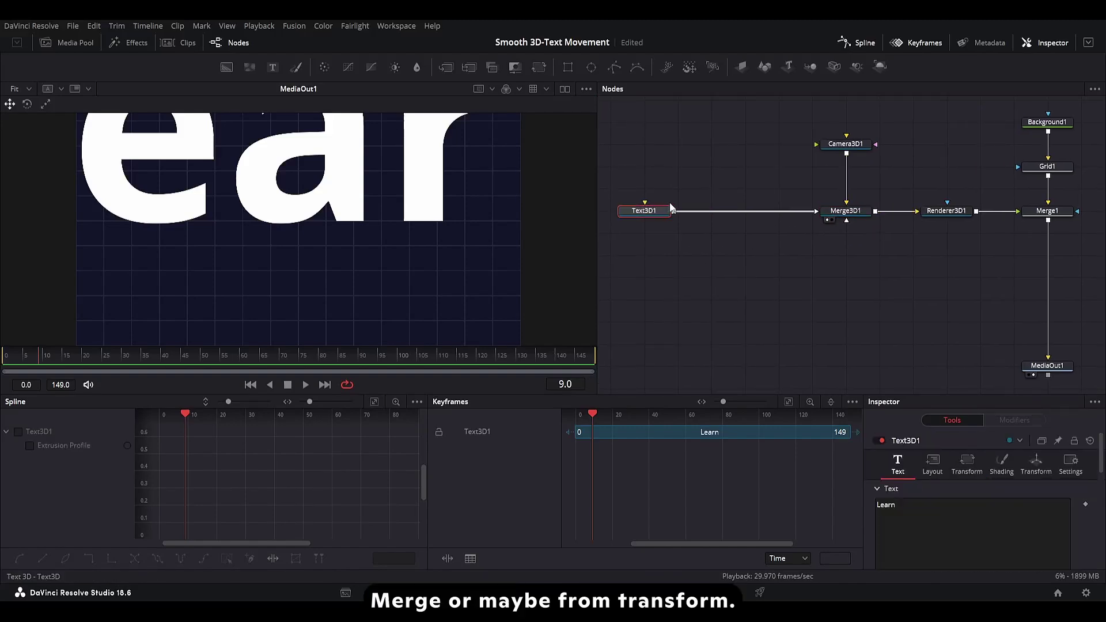
key(Return)
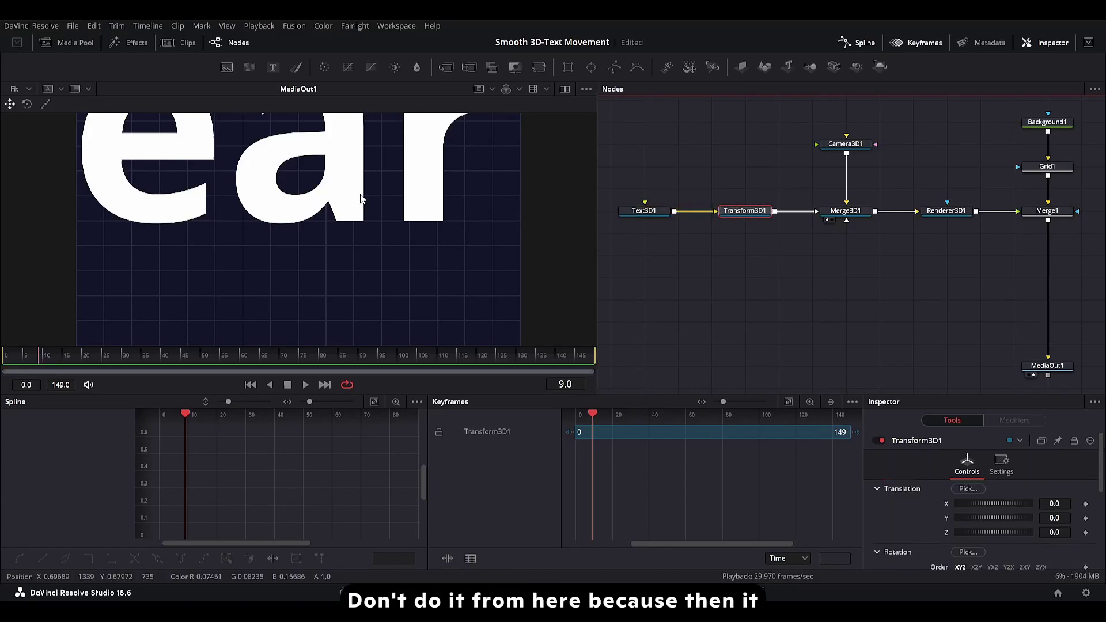
key(ctrl+z)
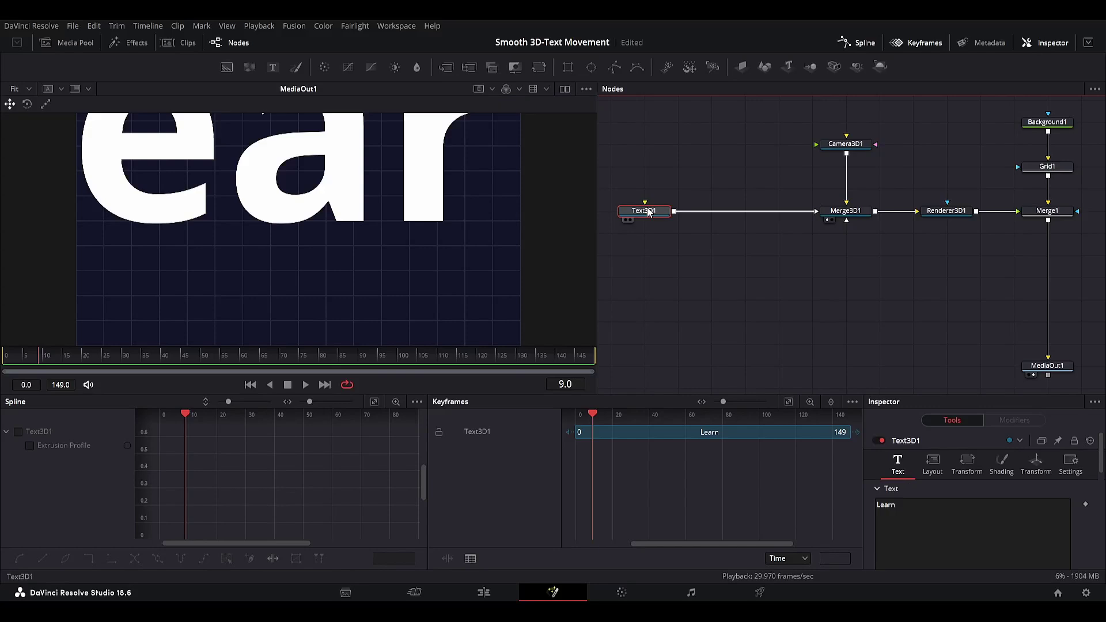
Set the font size of Text3D1 to 0.1
scroll(957, 466, down, 2)
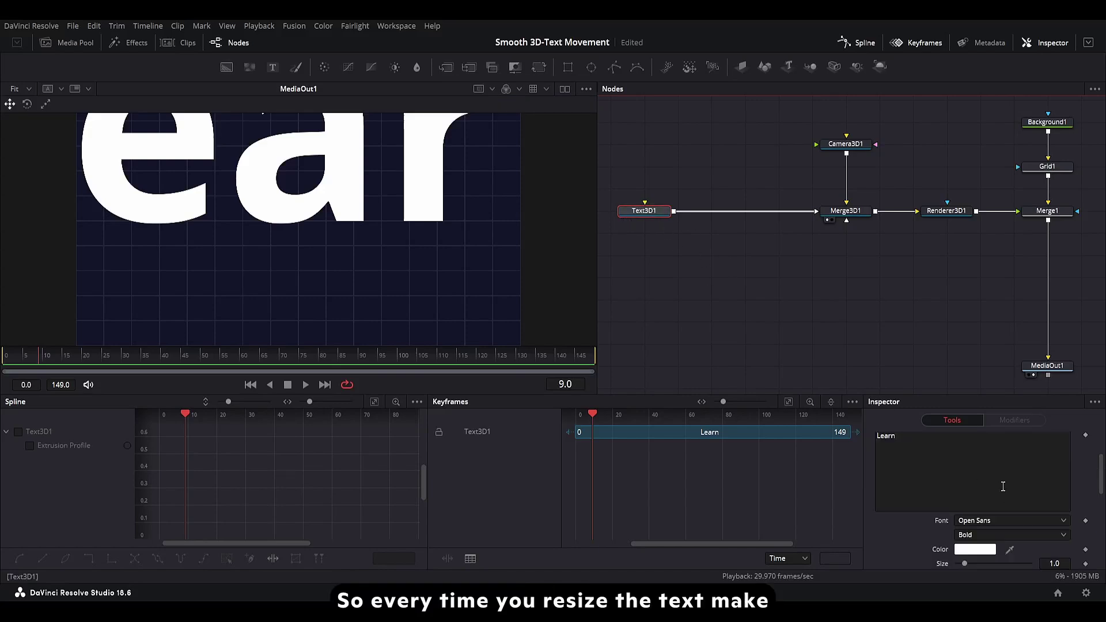
scroll(1005, 491, down, 2)
drag(1059, 494, 1012, 494)
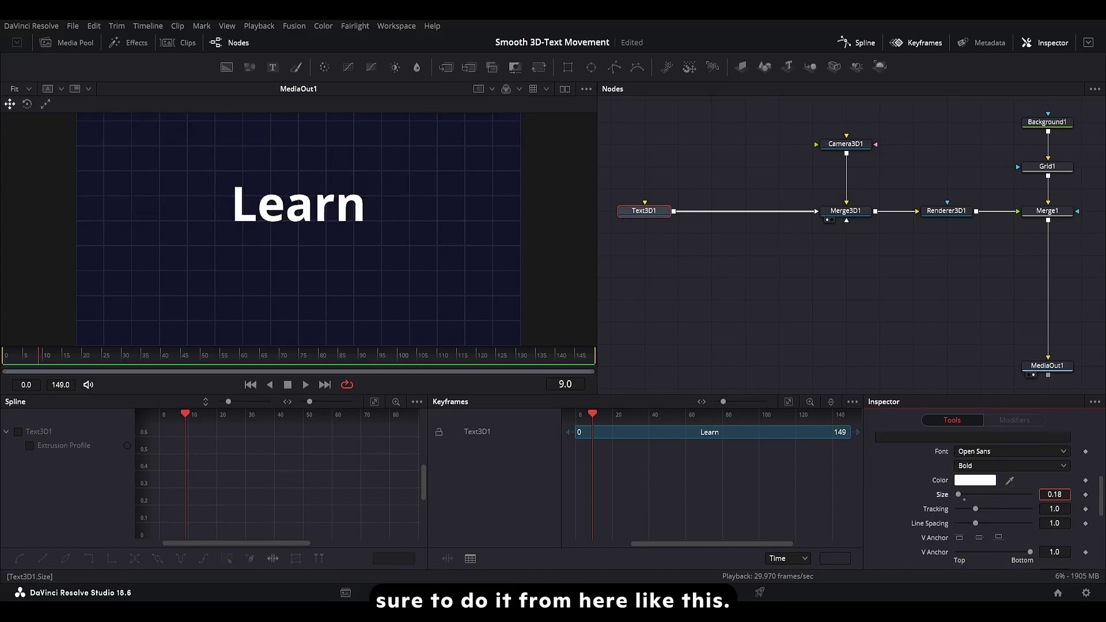
scroll(329, 216, down, 1)
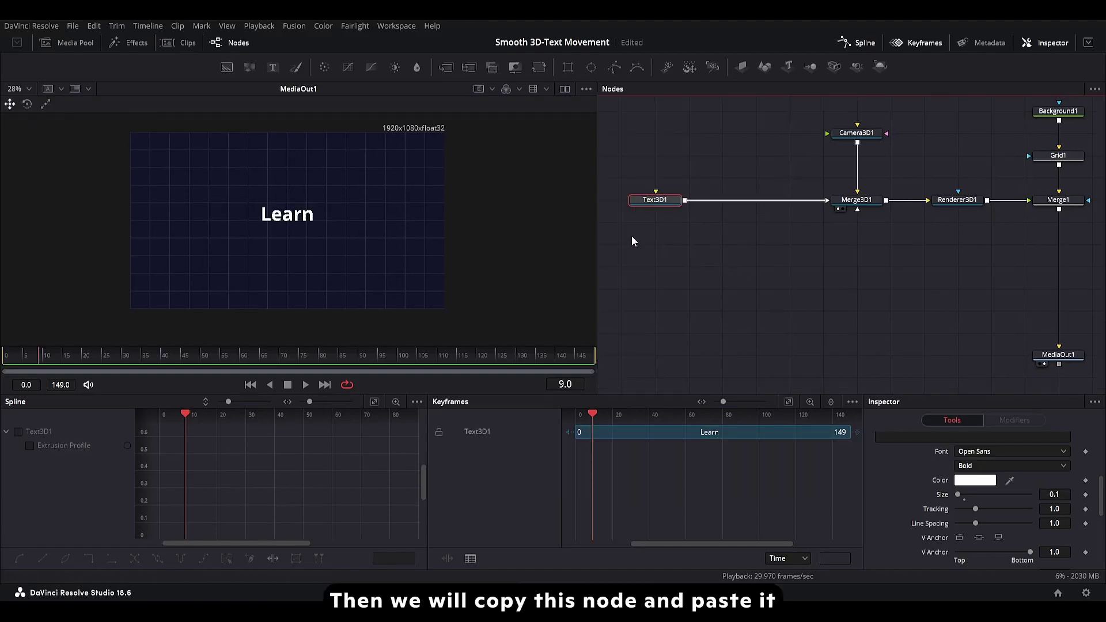
Duplicate Text3D1, connect the copy to Merge3D1, change its text to "Smooth" and set its layout center X to 0.781
click(631, 237)
key(ctrl+v)
drag(654, 245, 870, 204)
scroll(911, 483, up, 5)
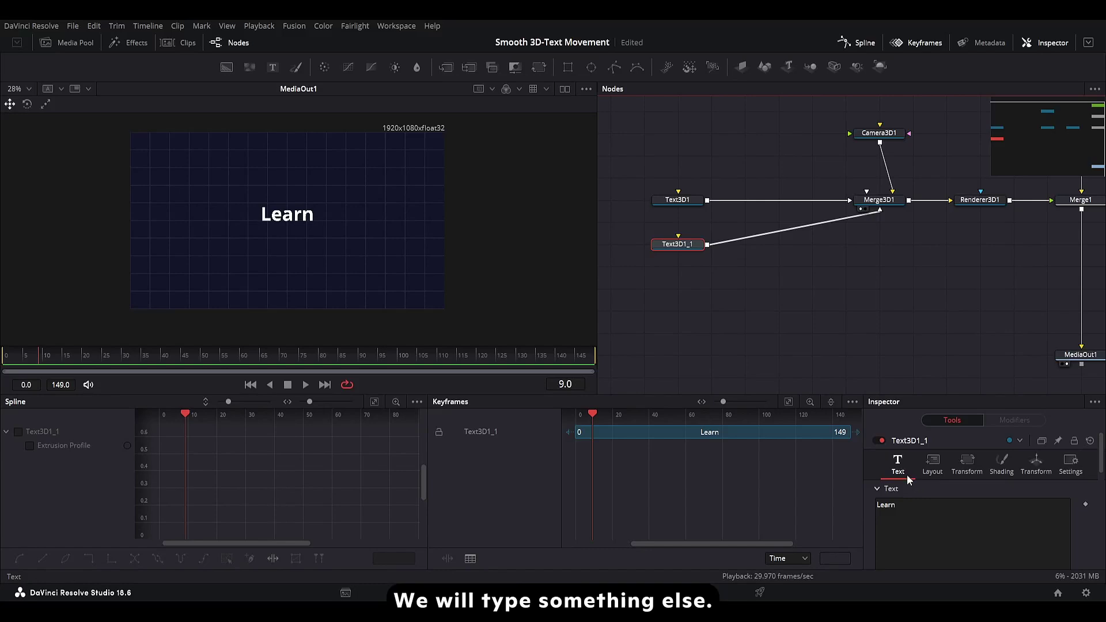
click(919, 508)
key(ctrl+a)
text(Smooth)
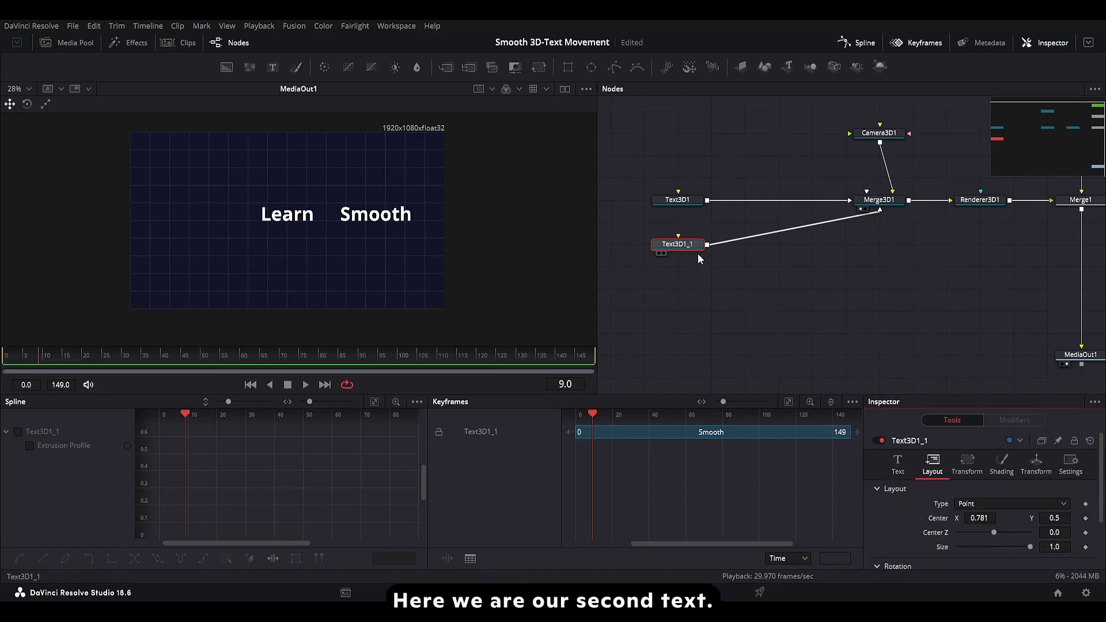
Add two more copies of the "Smooth" text node connected to Merge3D1, reading "3D" and "Camera"
key(ctrl+c)
key(ctrl+v)
drag(683, 256, 884, 196)
text(3D)
key(ctrl+v)
drag(700, 318, 872, 187)
text(Camera)
Add further text node copies reading "Movement" and "In", each connected to Merge3D1
key(ctrl+v)
drag(709, 316, 878, 142)
text(MovementIn)
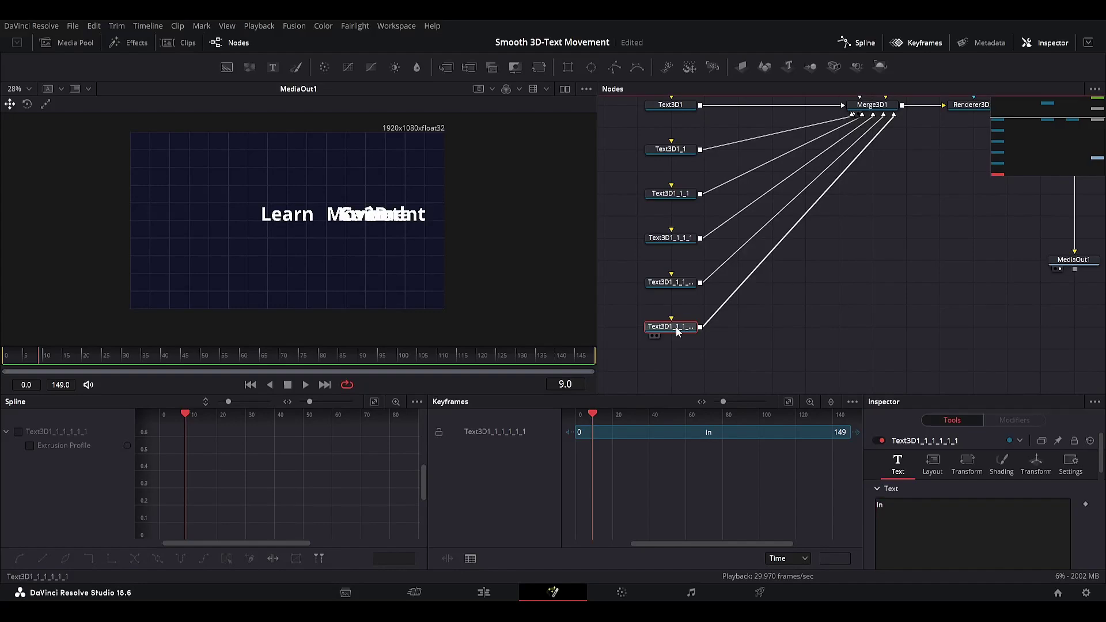
Add the last two text node copies, reading "DaVinci Resolve's" and "Fusion", and connect both to Merge3D1
key(ctrl+v)
drag(701, 392, 879, 126)
drag(889, 505, 857, 502)
text(DaVinci Resolve's)
key(ctrl+v)
drag(708, 345, 792, 190)
drag(941, 505, 839, 501)
text(Fusion)
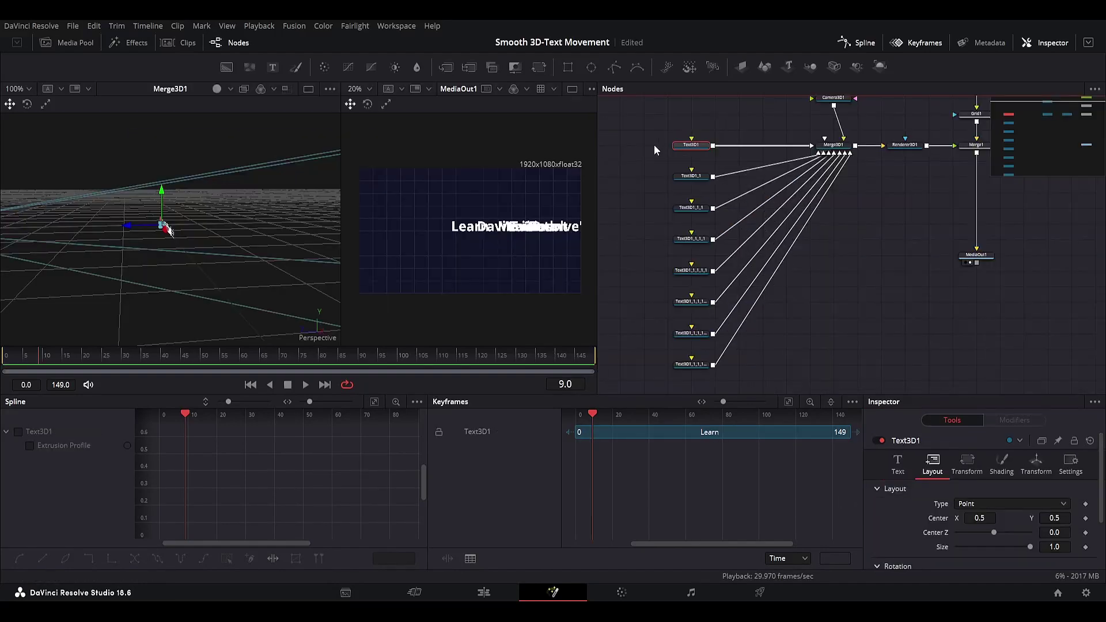
Insert a Transform 3D node between Text3D1 and Merge3D1 and set its Z translation to 0.36
drag(642, 126, 764, 386)
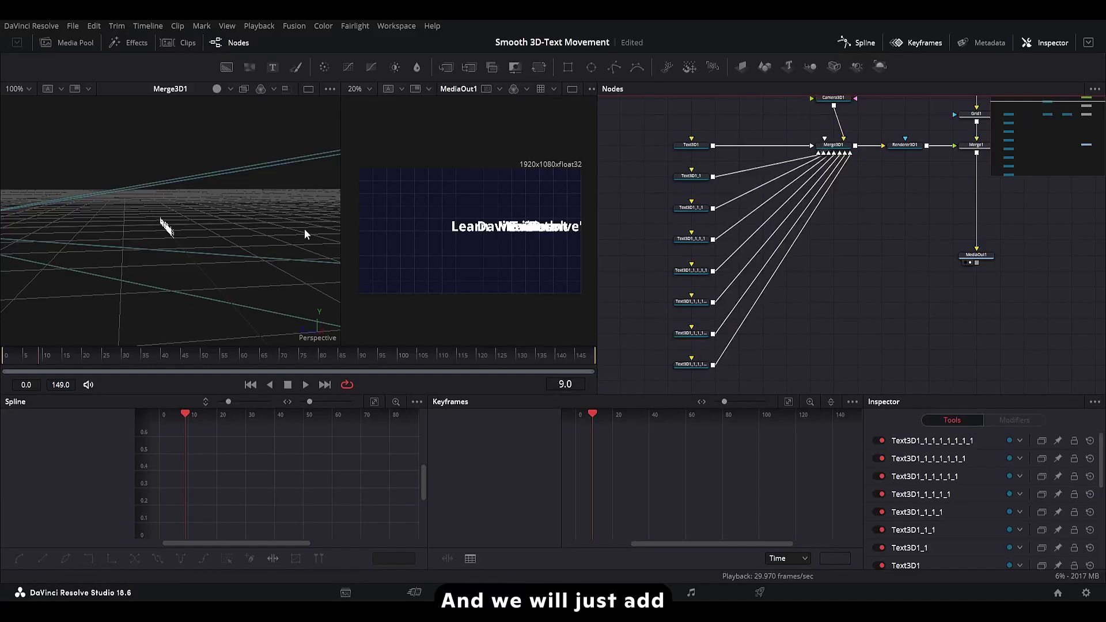
drag(831, 199, 868, 190)
drag(735, 134, 687, 134)
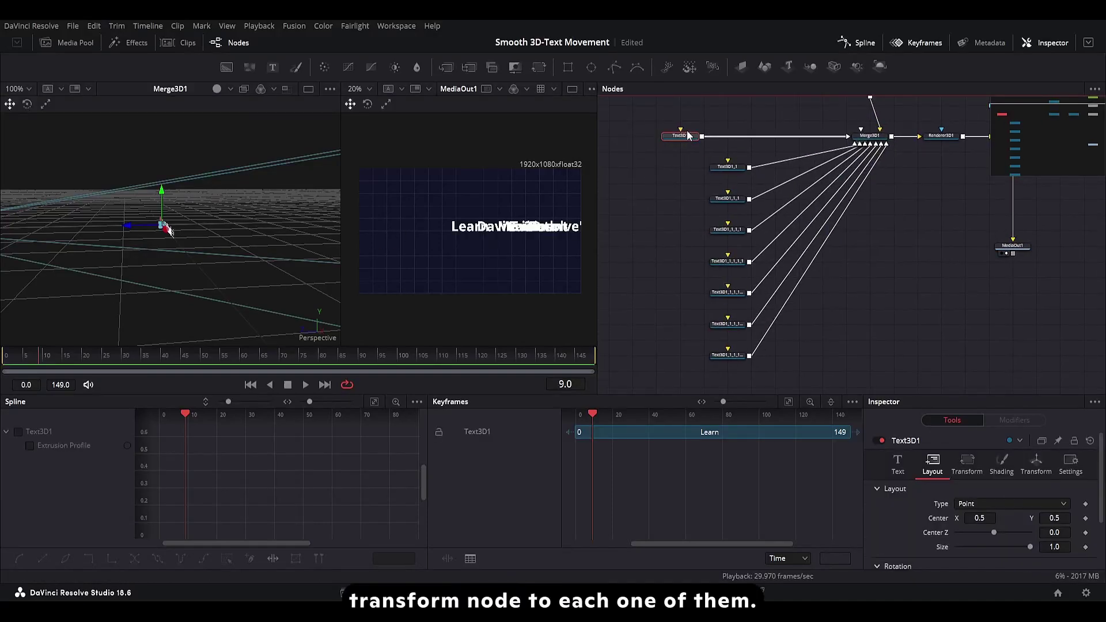
key(shift+space)
click(583, 242)
drag(726, 137, 749, 138)
drag(129, 225, 288, 230)
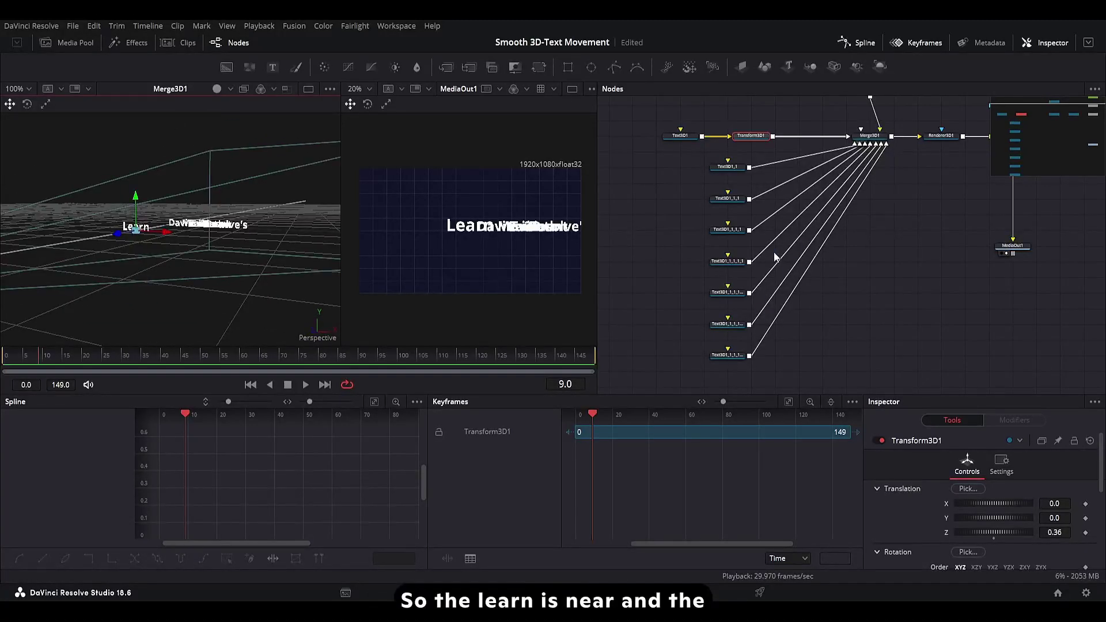
Insert a copy of the transform node after the "Smooth" text node and set its Z translation to 0.2
drag(728, 167, 680, 167)
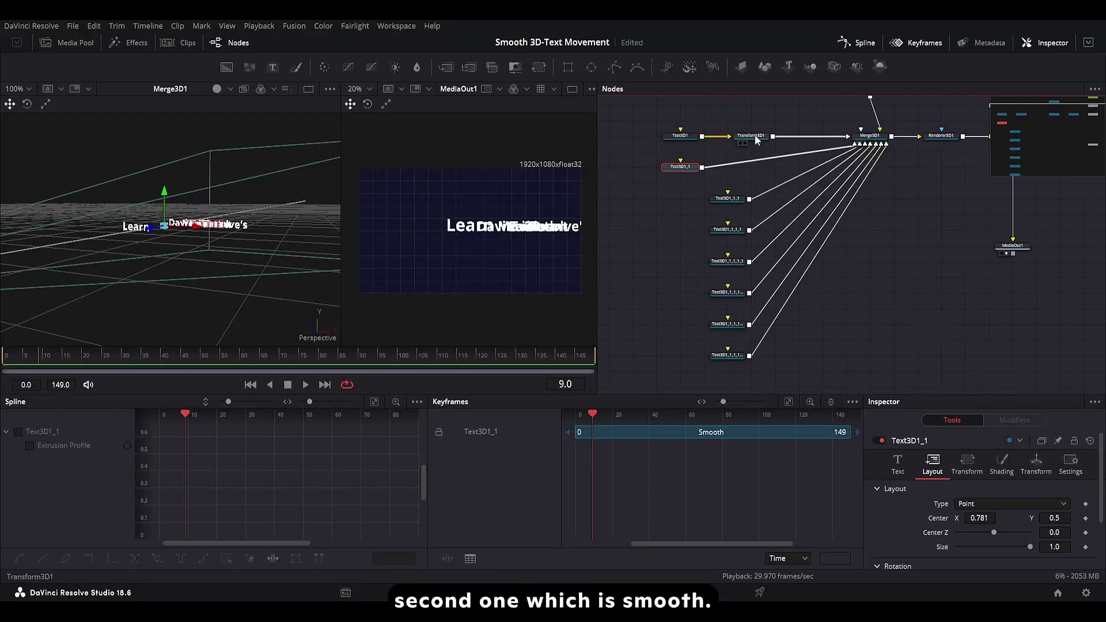
click(900, 473)
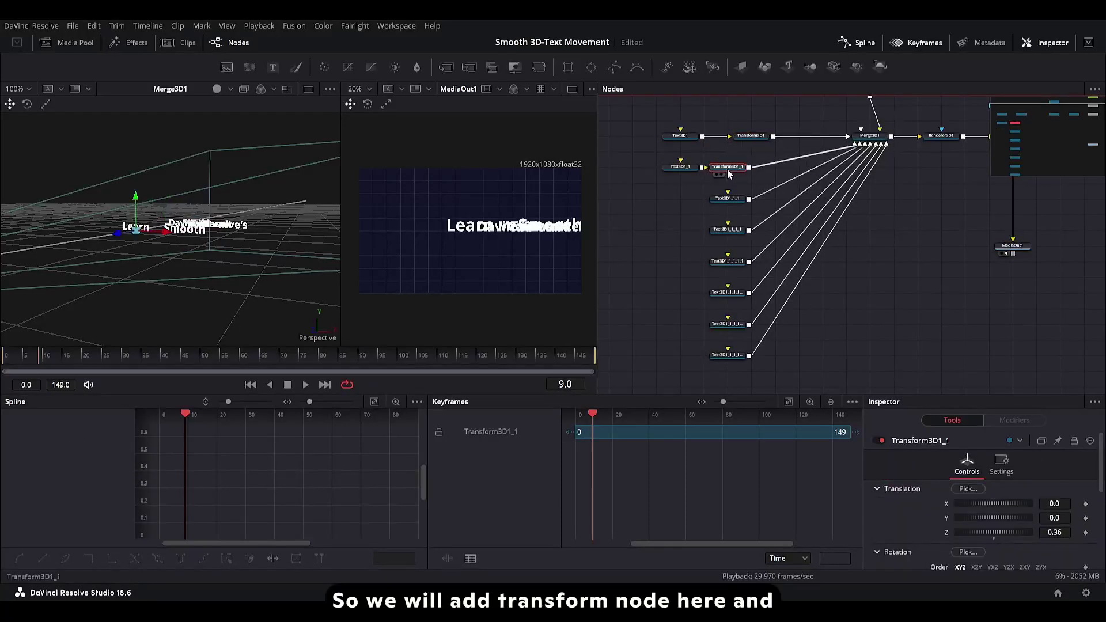
drag(1054, 532, 1065, 532)
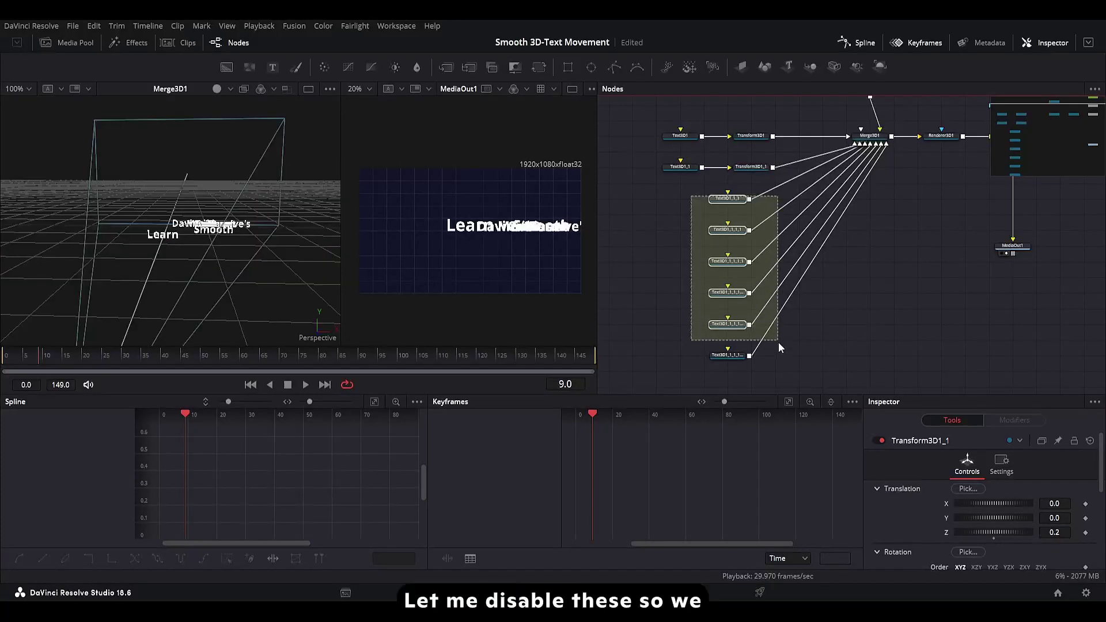
Disable the six text nodes that have no transform, leaving only "Learn" and "Smooth" active
drag(779, 342, 777, 374)
click(880, 529)
click(880, 512)
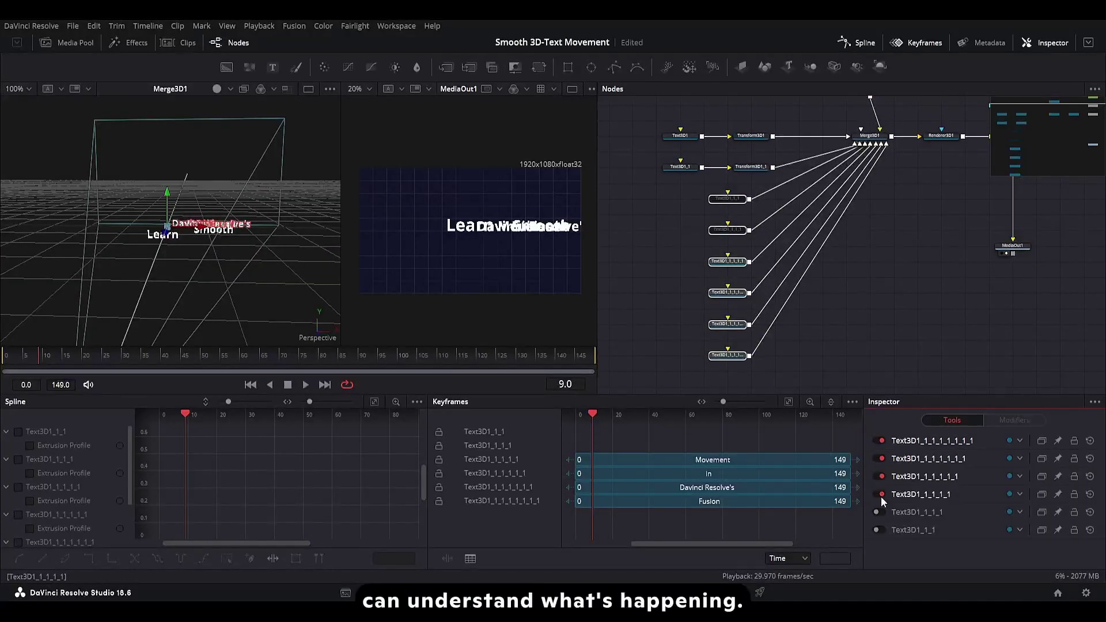
click(880, 494)
click(880, 477)
click(879, 458)
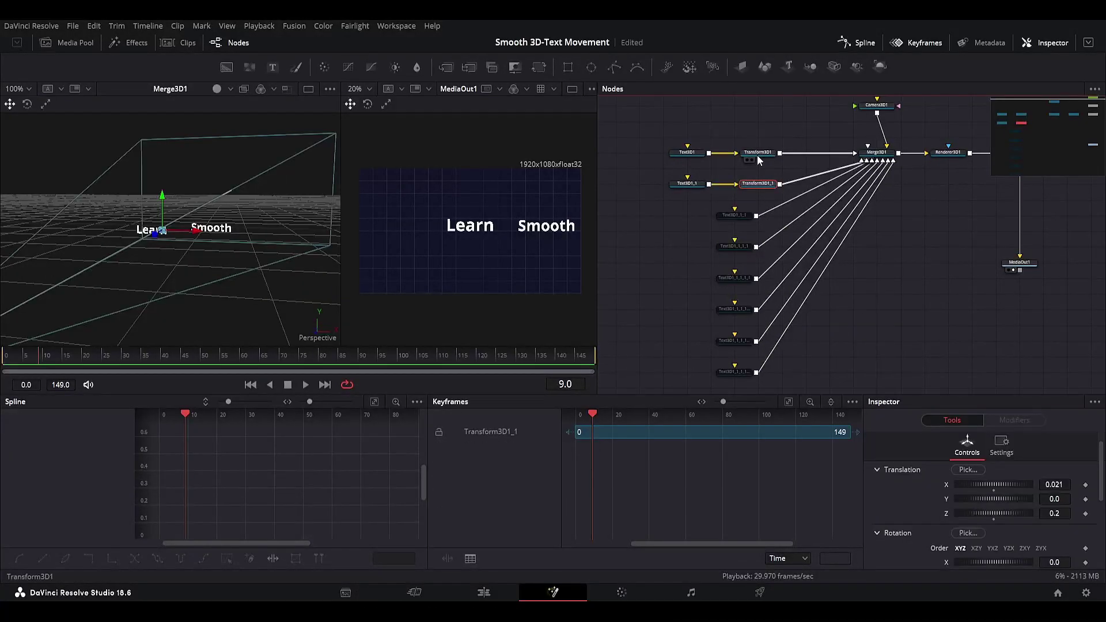
Set the Z translation of the "Learn" text's transform node to 0.1
click(757, 154)
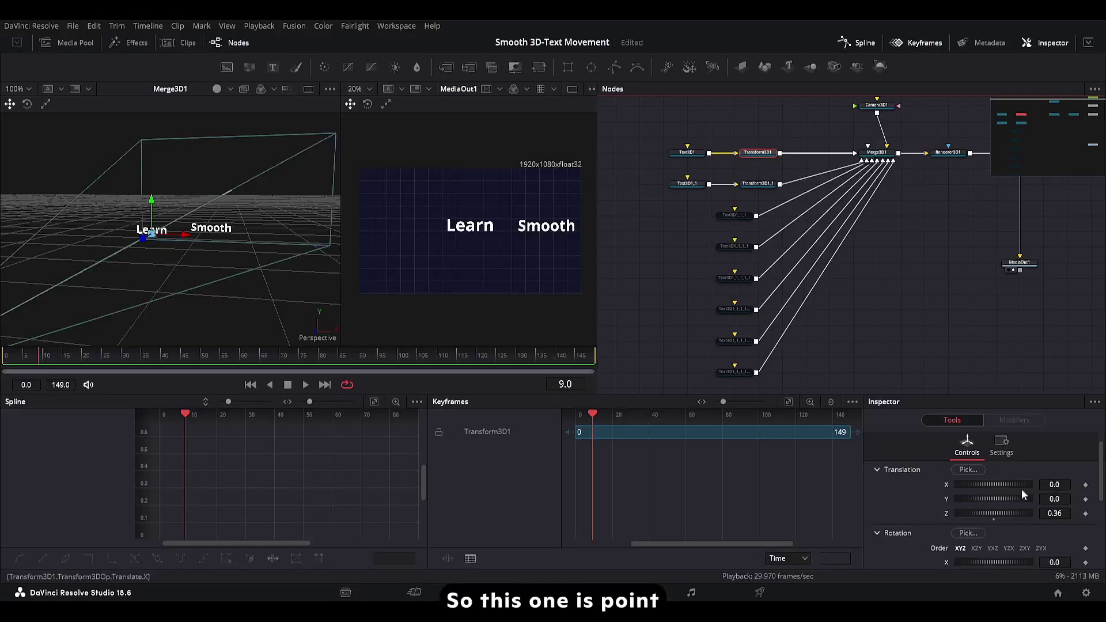
click(1054, 513)
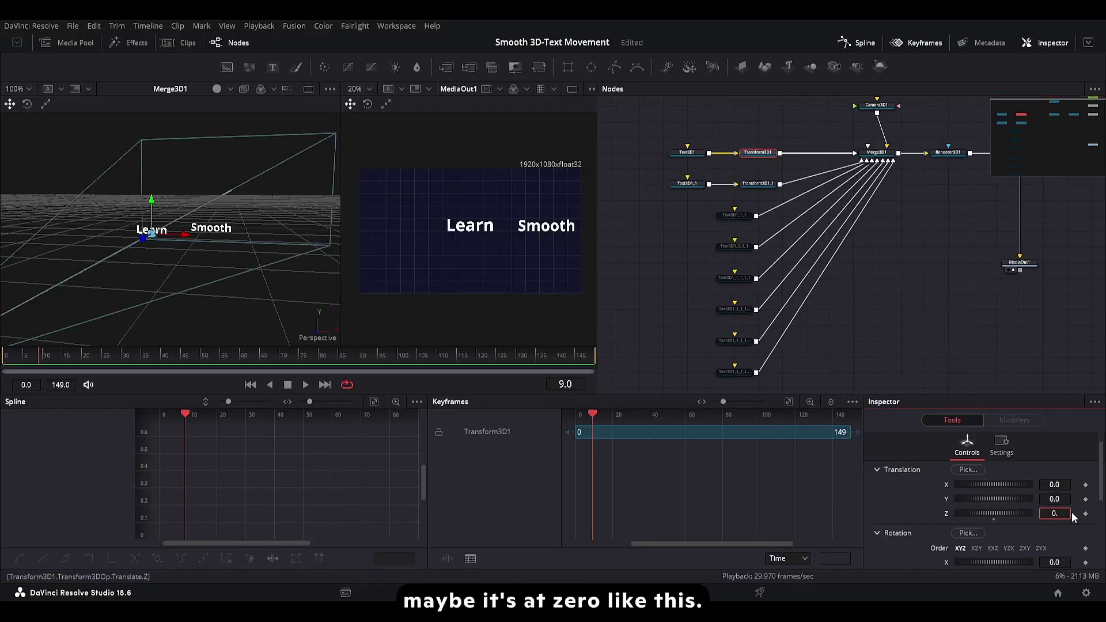
key(Return)
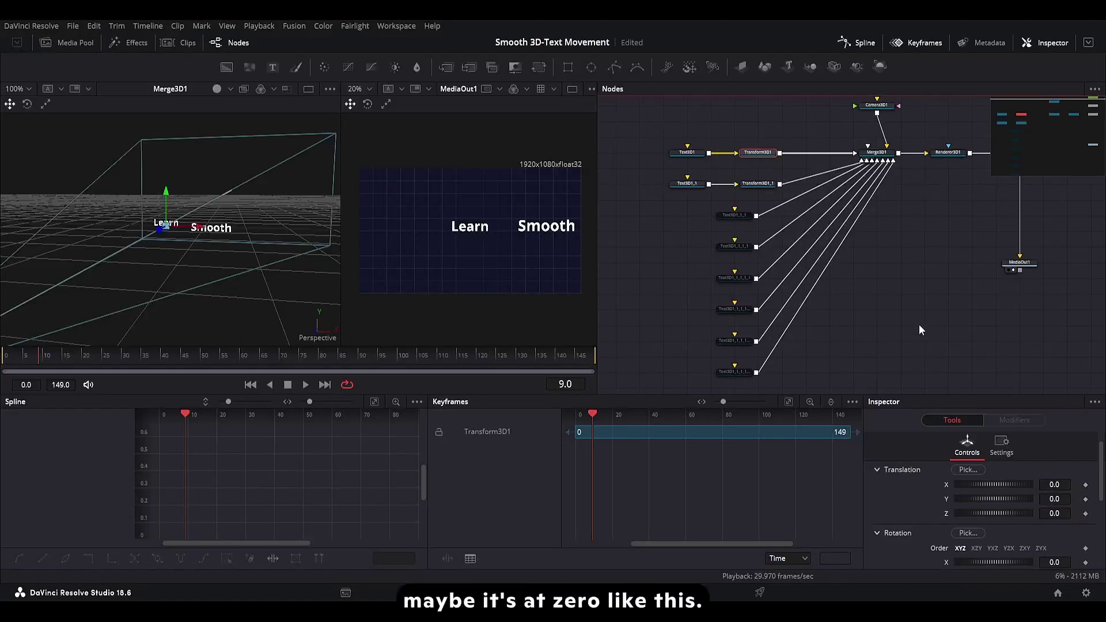
click(1070, 513)
text(0.021)
key(Return)
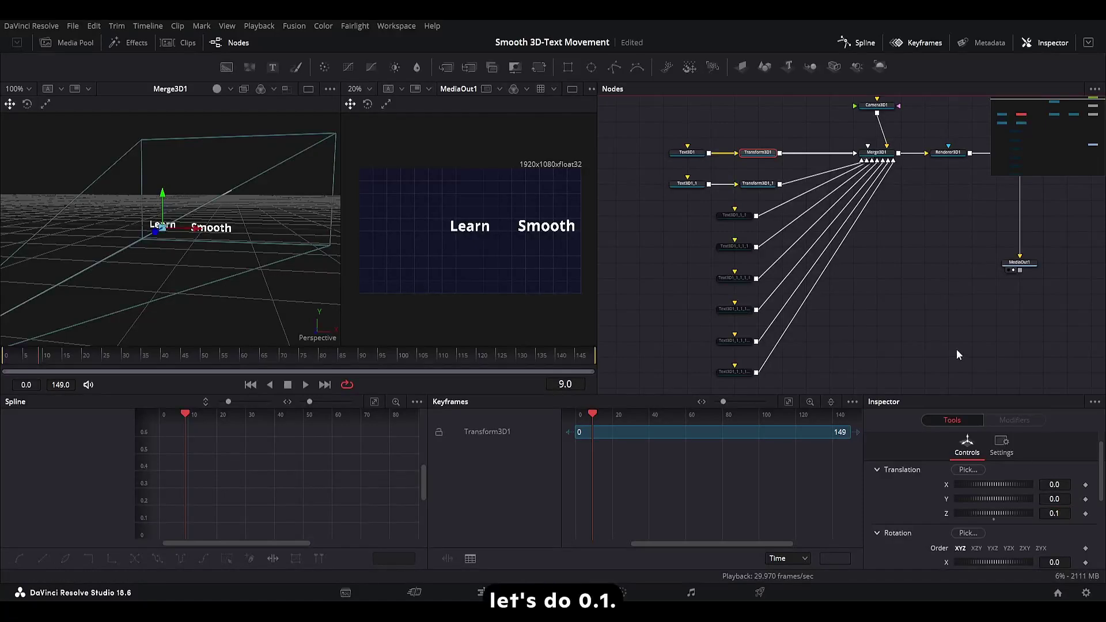
Try pushing the "Smooth" text back to a Z translation of -0.29 and view the depth gap from the side
click(766, 183)
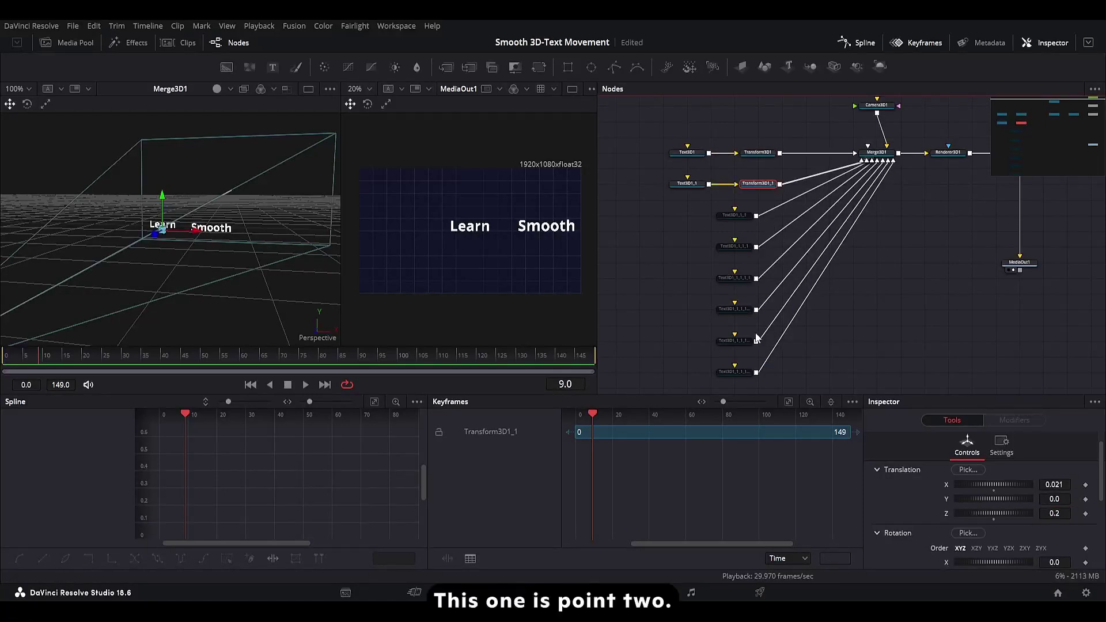
drag(264, 199, 143, 360)
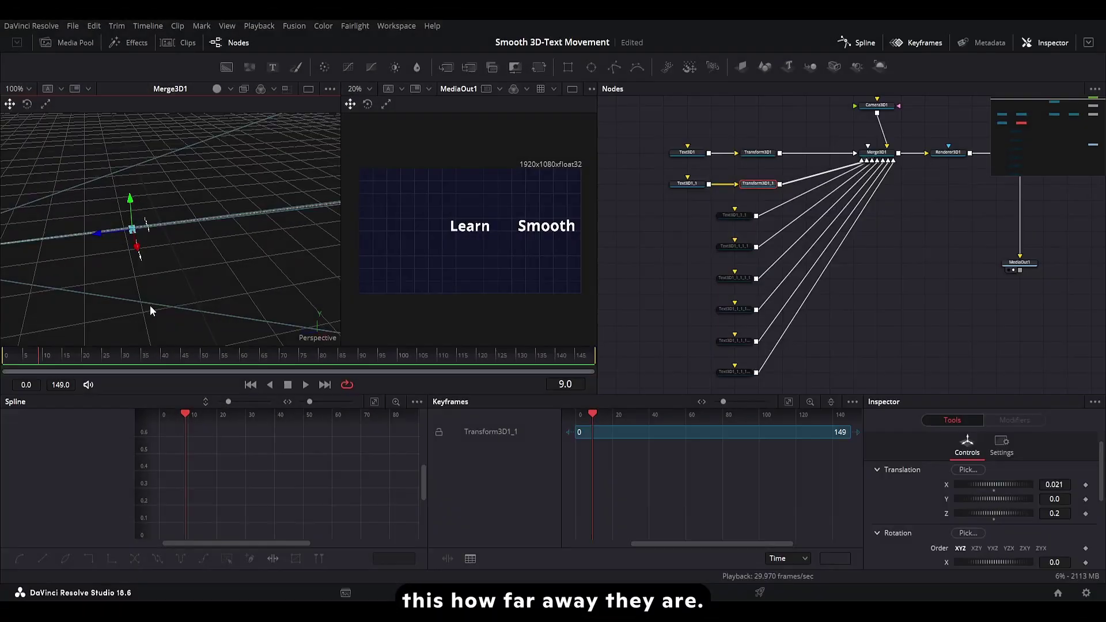
drag(1053, 515, 1075, 515)
drag(147, 225, 219, 249)
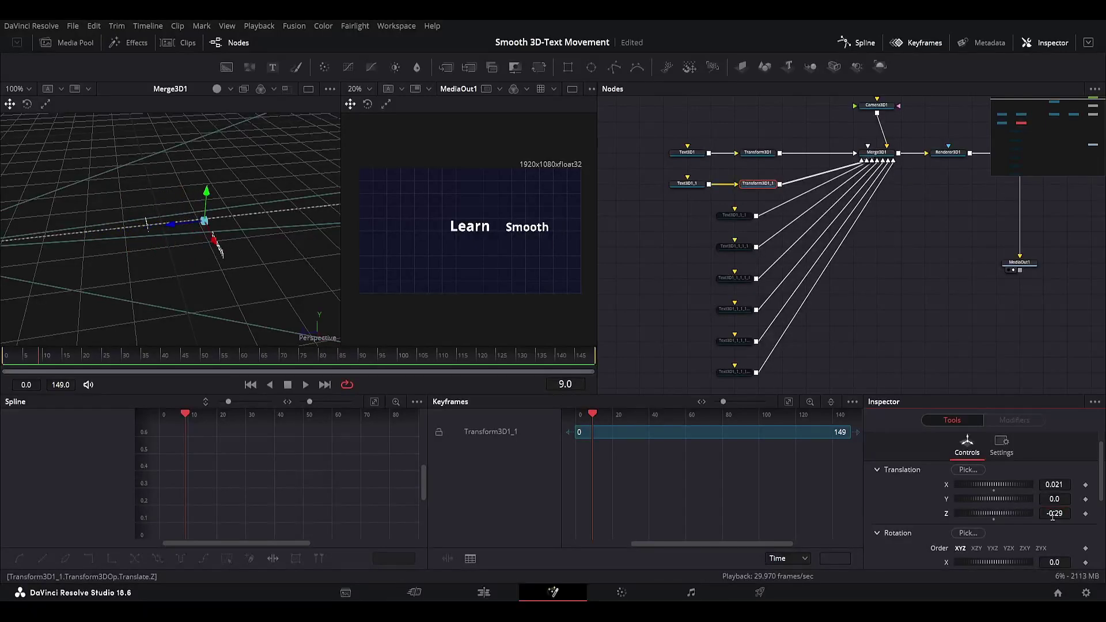
Duplicate a spare Transform 3D node and insert the copy between the "3D" text node and Merge3D1
drag(737, 220, 694, 221)
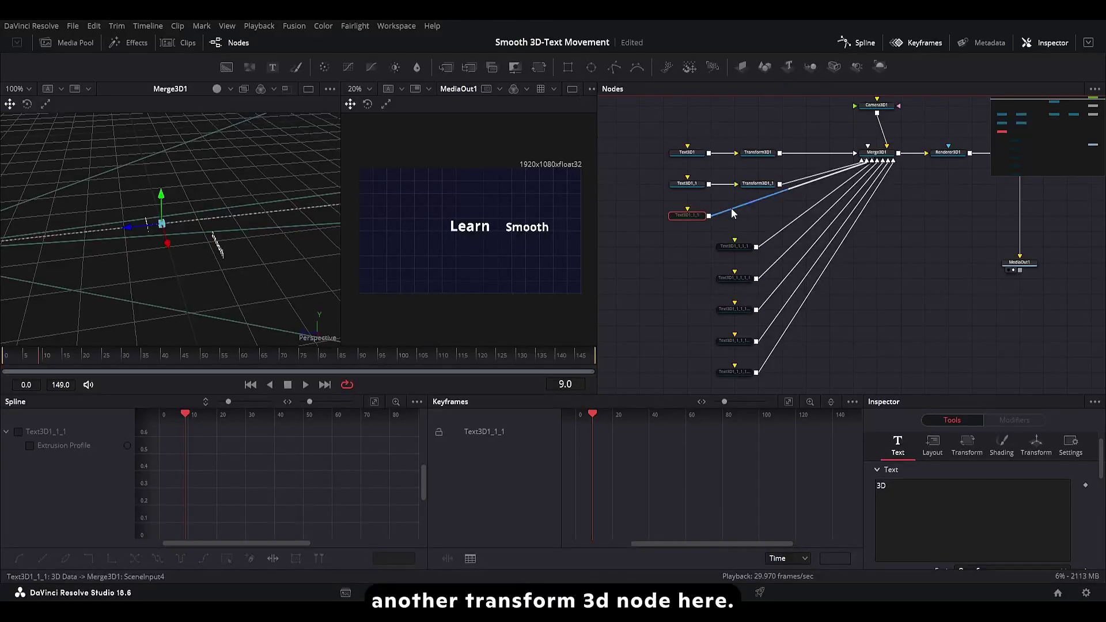
drag(680, 247, 629, 214)
key(ctrl+c)
key(ctrl+v)
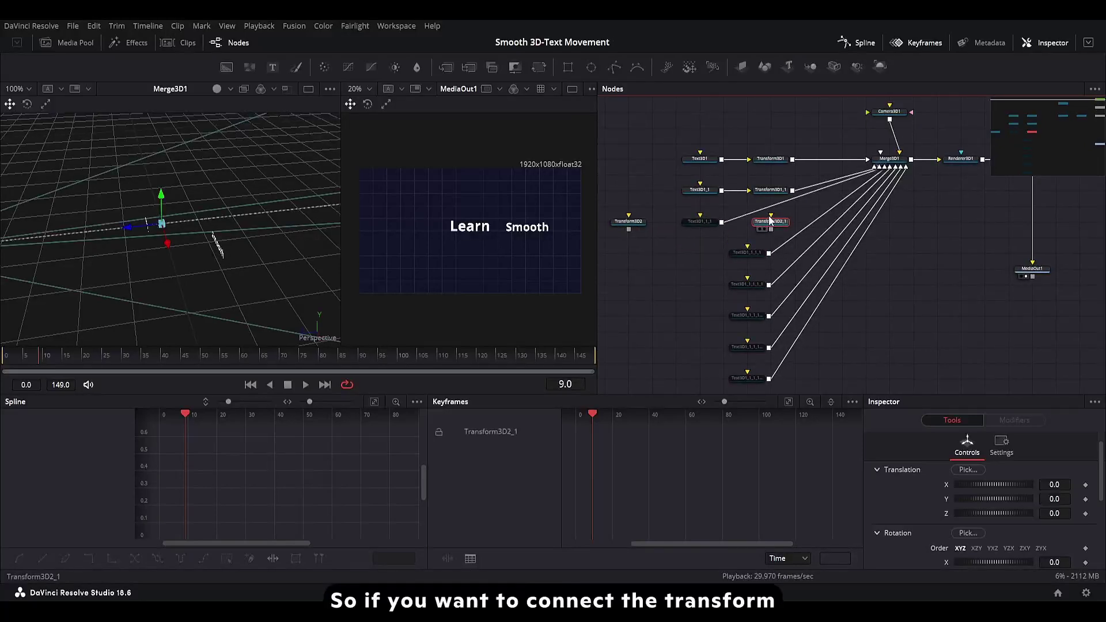
mouse_move(768, 221)
mouse_down()
mouse_move(767, 206)
mouse_move(768, 223)
mouse_move(701, 240)
mouse_move(772, 233)
mouse_move(760, 214)
mouse_move(771, 222)
mouse_up()
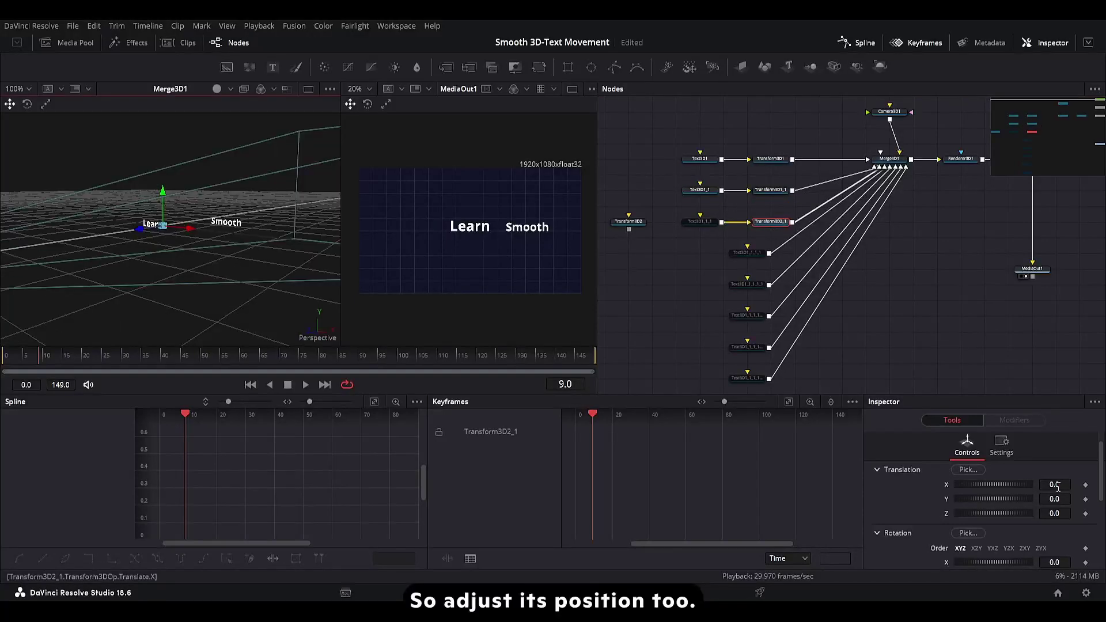
Set the "3D" text's translation to X 0.407 and Y -0.12, and push it back in Z behind "Smooth"
drag(1054, 485, 1044, 484)
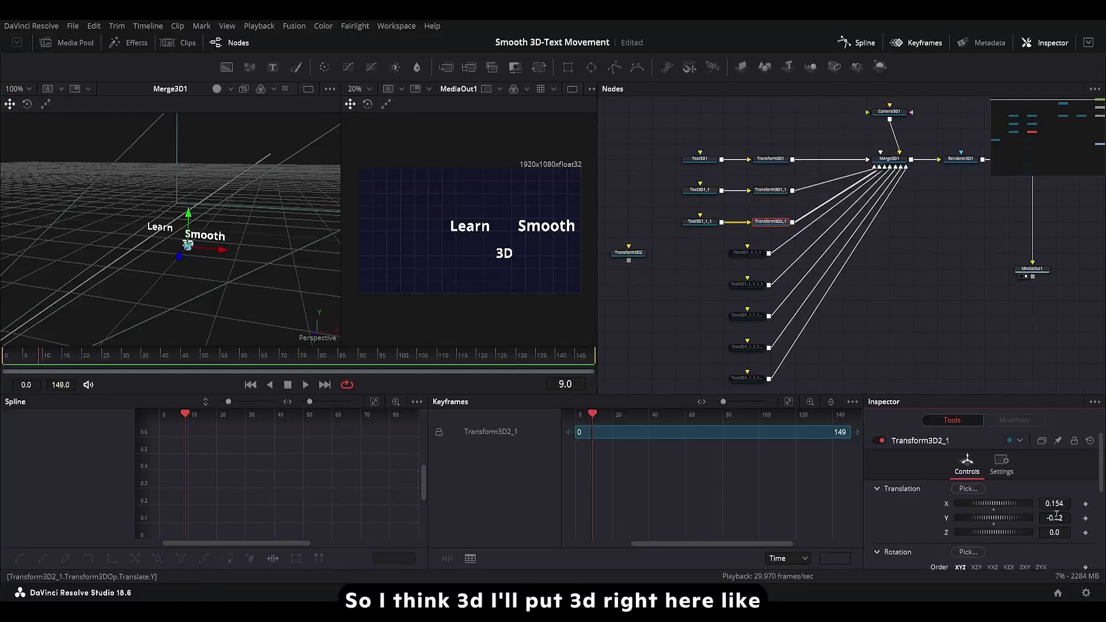
drag(1054, 504, 1075, 503)
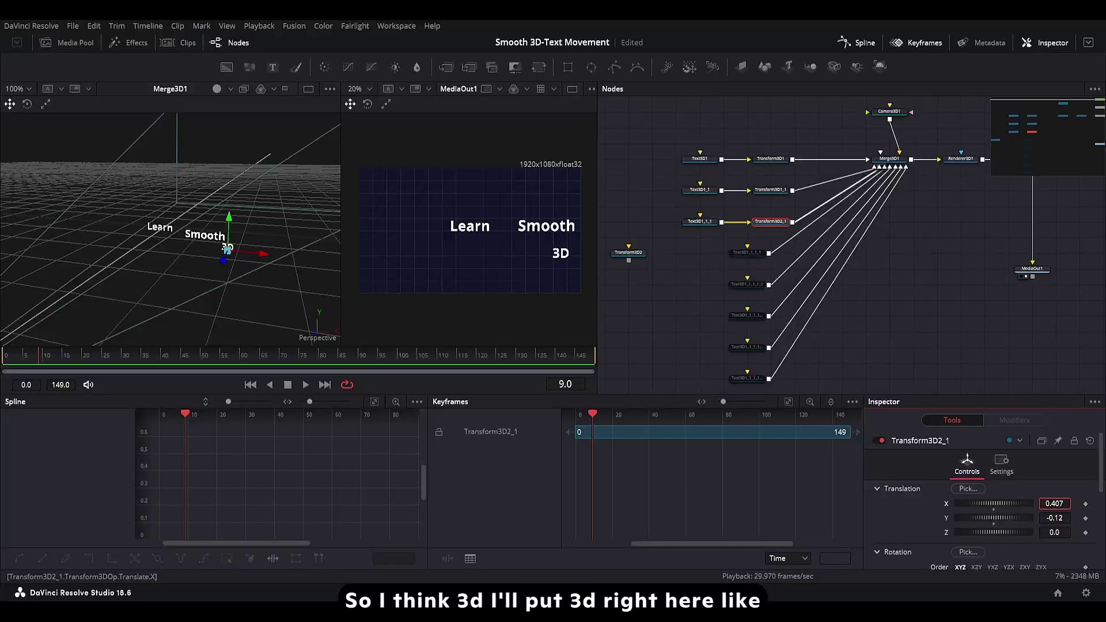
drag(276, 232, 209, 255)
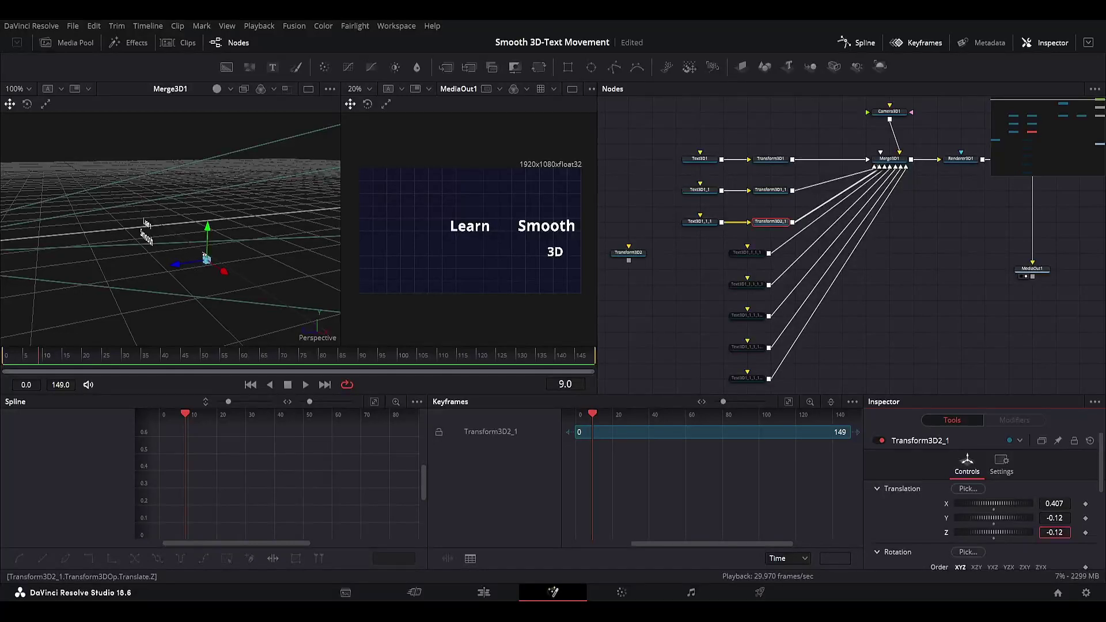
drag(1055, 532, 1049, 532)
drag(242, 247, 145, 254)
scroll(154, 235, down, 2)
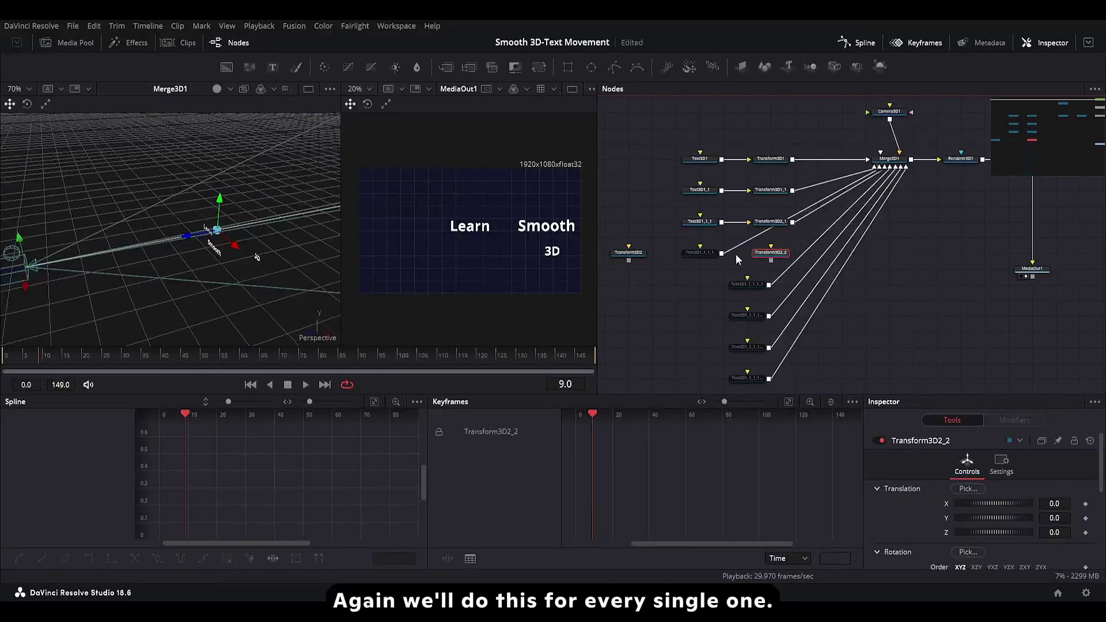
Insert the second transform copy between the "Camera" text node and Merge3D1
click(705, 252)
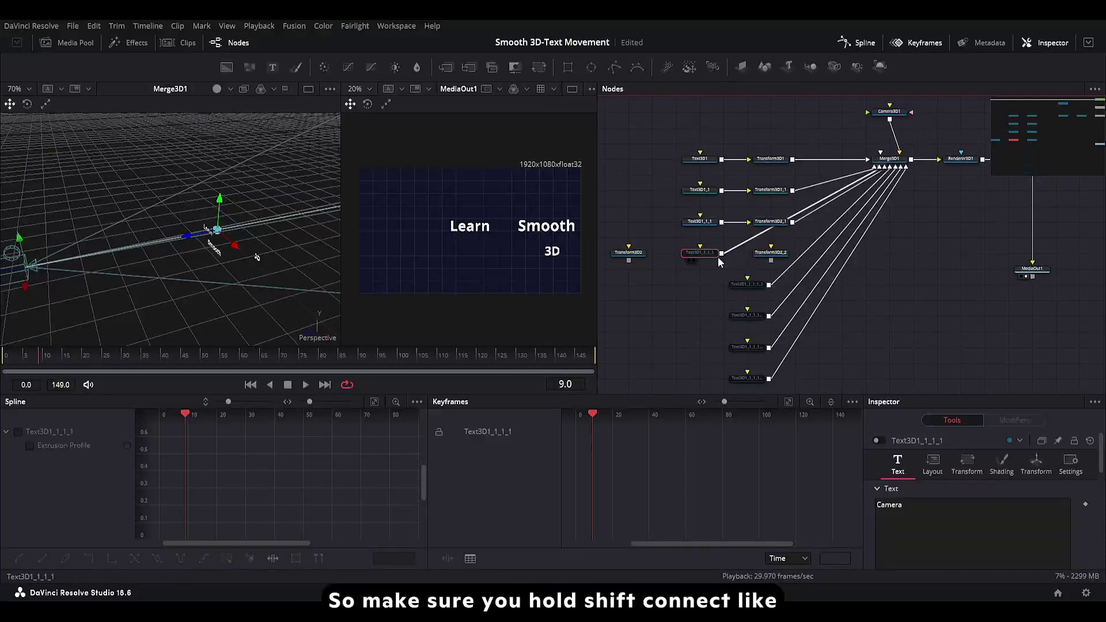
mouse_move(770, 252)
mouse_down()
mouse_move(748, 237)
mouse_move(765, 255)
mouse_up()
click(700, 253)
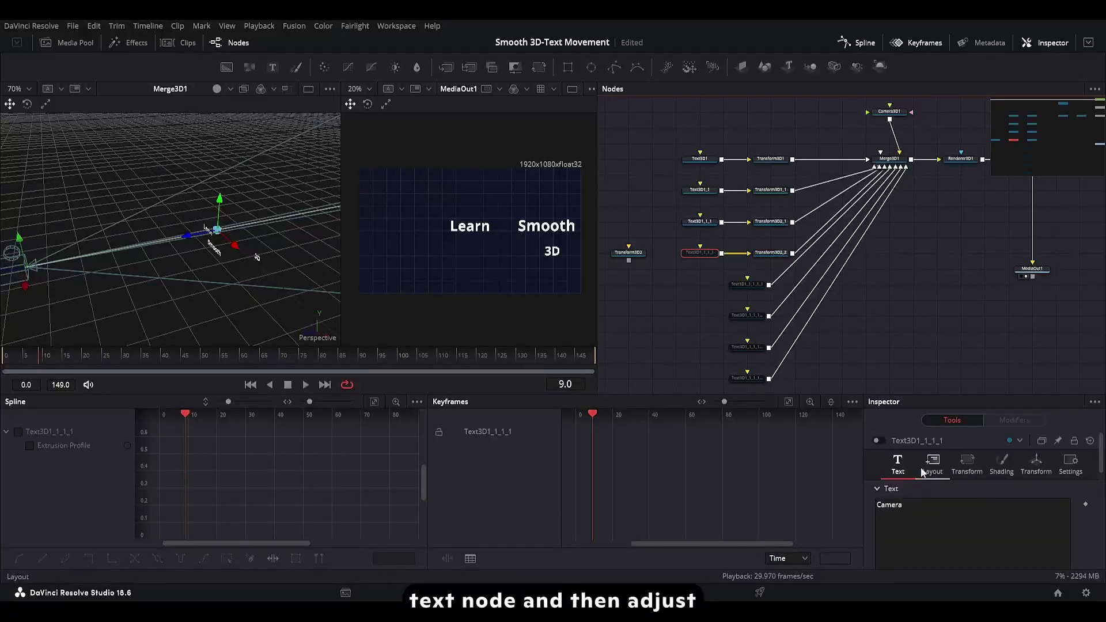
Translate the "Camera" text to X -0.594, Y 0.132 and Z -0.21 with its transform node
click(770, 252)
drag(235, 246, 206, 222)
drag(1054, 503, 1045, 503)
drag(1055, 518, 1067, 517)
drag(1054, 532, 1034, 532)
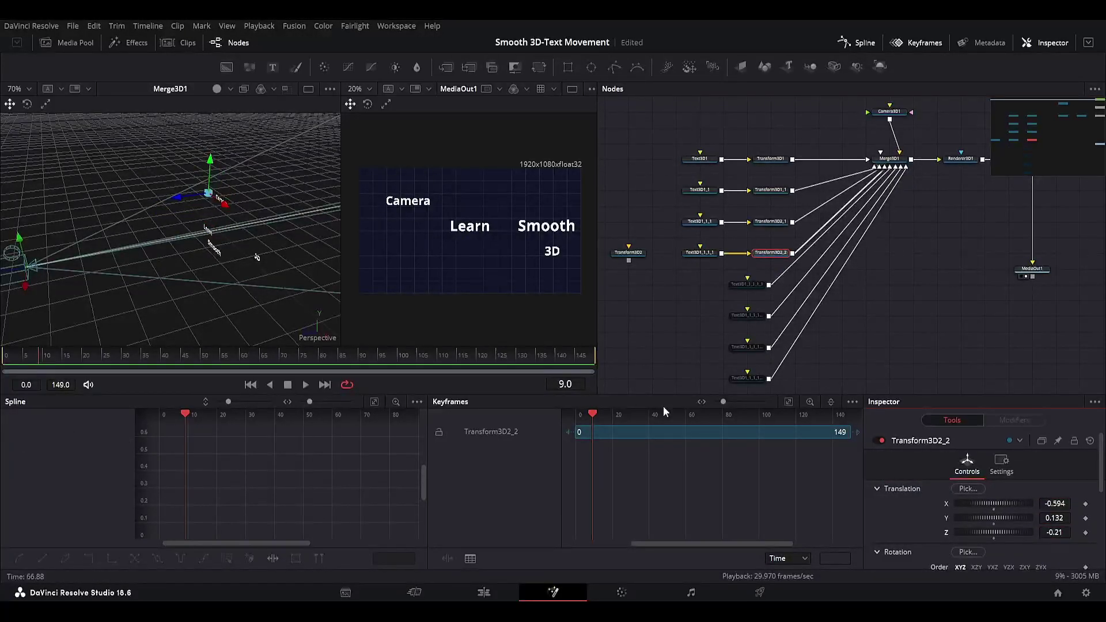
Insert a transform node after the "Movement" text node, enable the text and place it above and between "Learn" and "Smooth"
drag(746, 285, 703, 285)
drag(631, 253, 776, 285)
click(713, 287)
key(ctrl+p)
mouse_move(1054, 503)
mouse_down()
mouse_move(1006, 503)
mouse_move(1068, 518)
mouse_up()
drag(1055, 504, 1079, 503)
drag(1055, 532, 1006, 533)
Insert a transform node after the "in" text node, enable the text and shift it along X to sit below "Camera"
drag(745, 316, 698, 315)
drag(636, 254, 775, 316)
click(711, 316)
key(ctrl+p)
click(775, 316)
drag(1054, 503, 969, 504)
Insert another transform copy after the "Davinci Resolve's" text node and enable that text
mouse_move(708, 330)
mouse_down()
mouse_move(718, 307)
mouse_move(715, 323)
mouse_up()
click(653, 231)
key(ctrl+c)
key(ctrl+v)
click(716, 323)
key(ctrl+p)
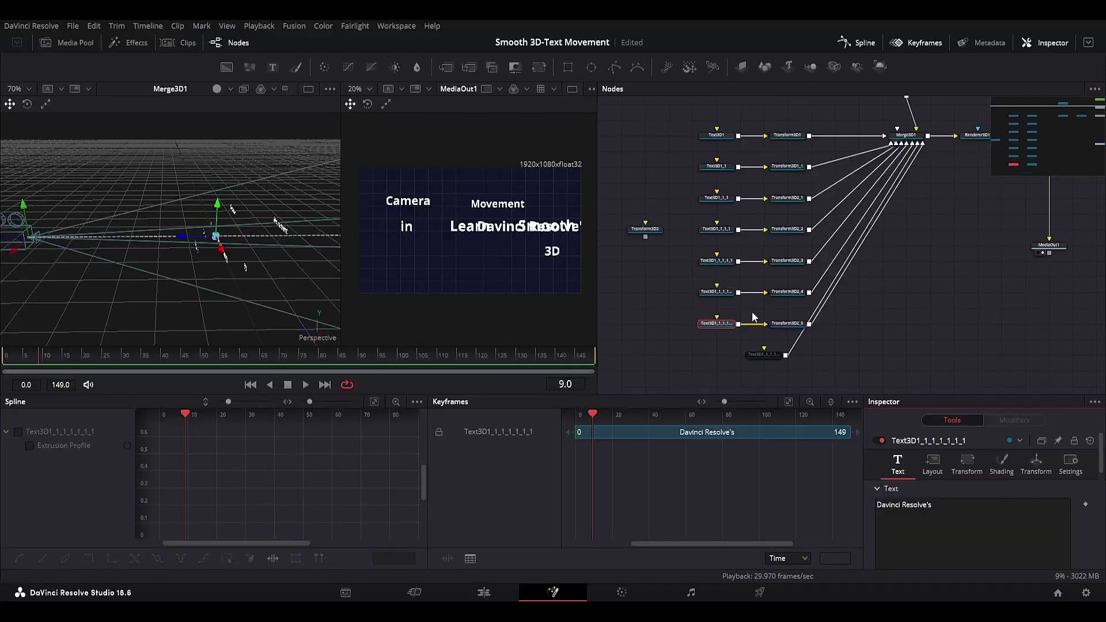
Adjust the "Davinci Resolve's" transform's X and Y translation so the text sits below "in"
scroll(747, 345, up, 2)
click(805, 313)
drag(1055, 503, 1011, 504)
drag(1054, 517, 1039, 518)
Insert a transform node after the "Fusion" text node and bring the text forward to a Z translation of 1.78
drag(767, 359, 702, 359)
key(ctrl+v)
click(804, 358)
drag(1055, 503, 1009, 508)
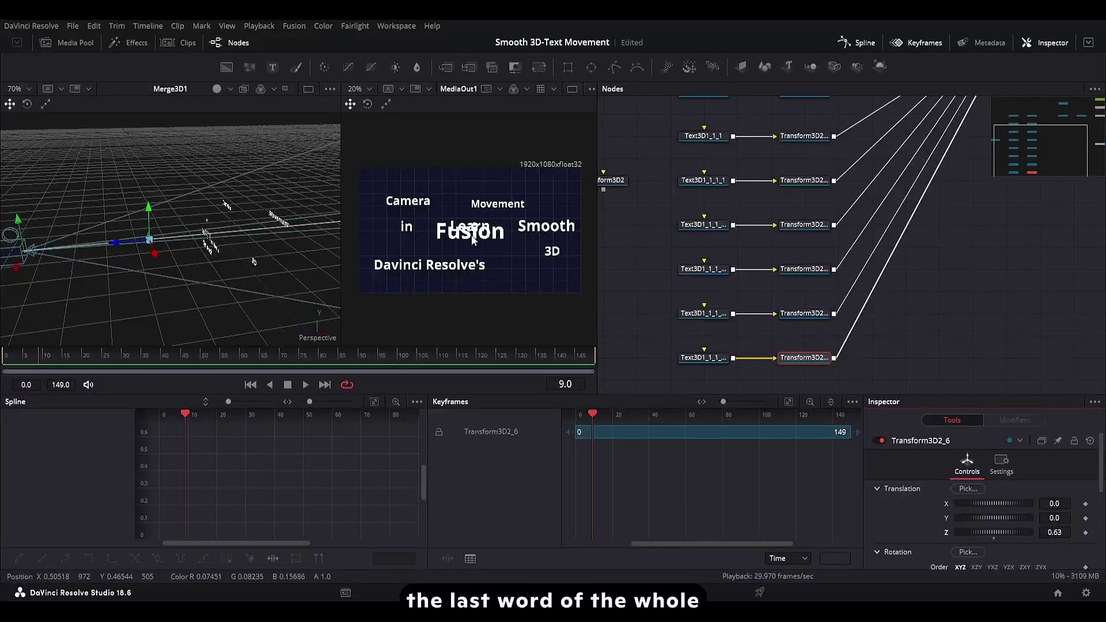
drag(1058, 532, 1078, 532)
drag(226, 267, 176, 206)
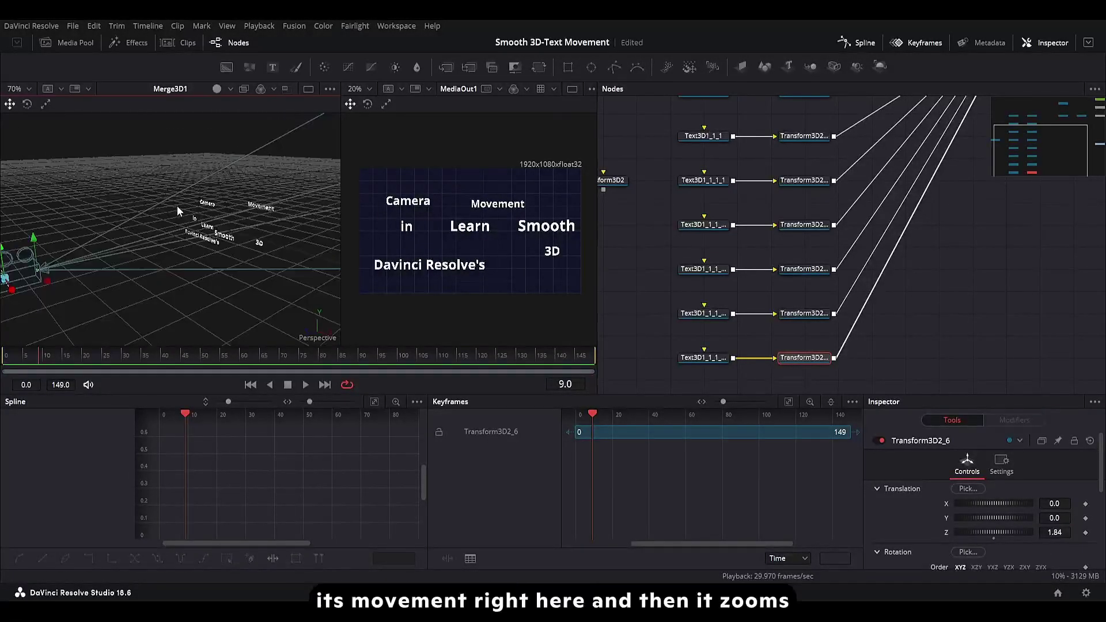
drag(248, 232, 124, 257)
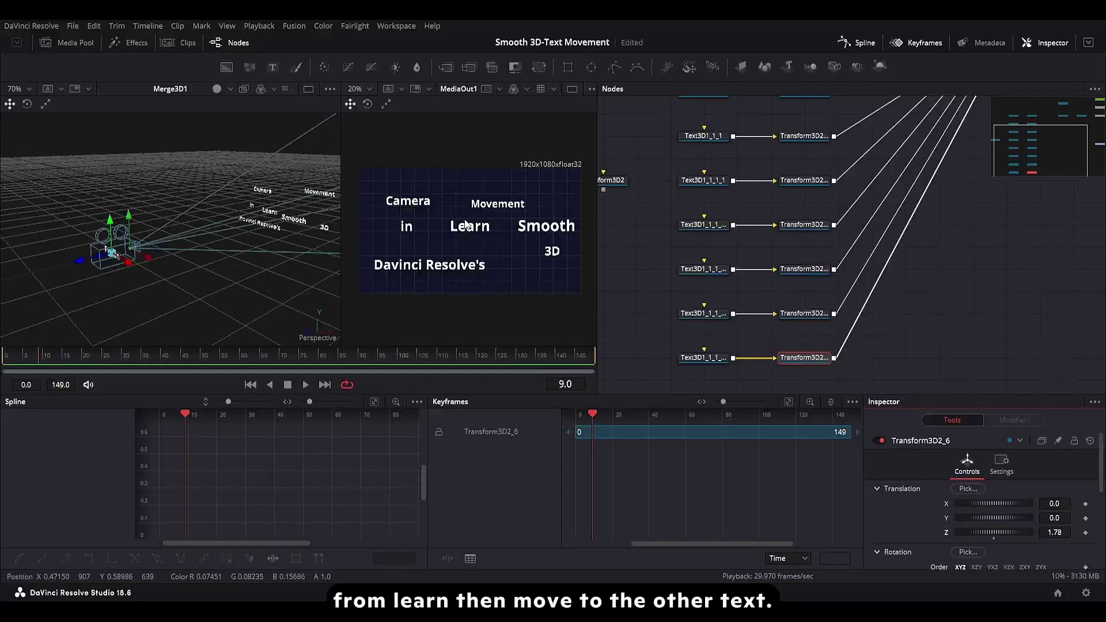
Insert a Transform 3D node between Camera3D1 and Merge3D1 and space it below the camera node
drag(924, 113, 818, 180)
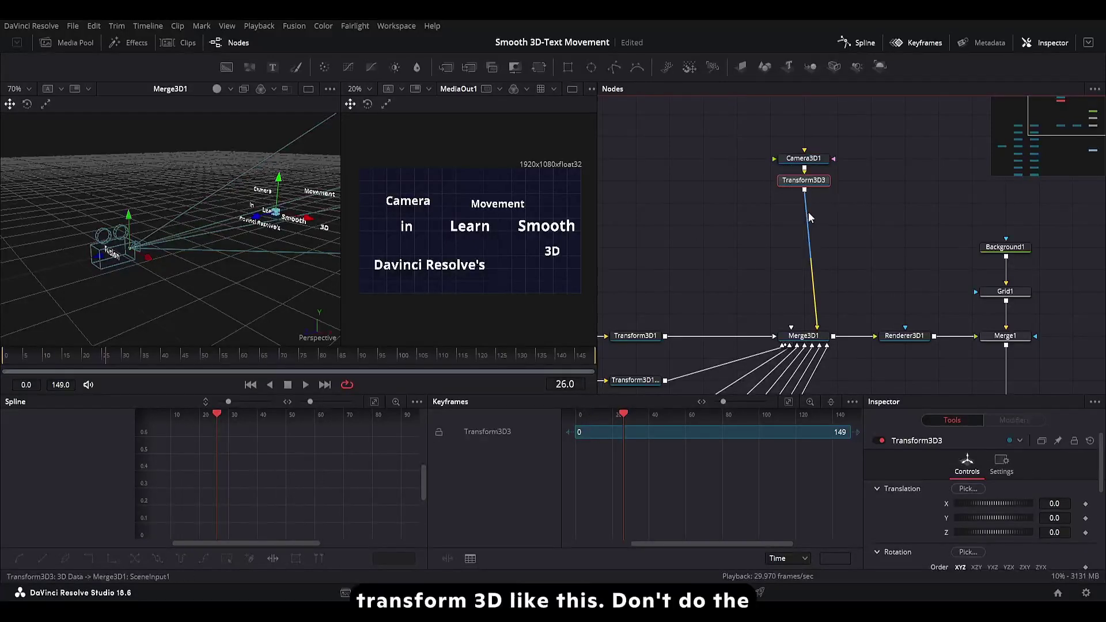
drag(814, 183, 814, 206)
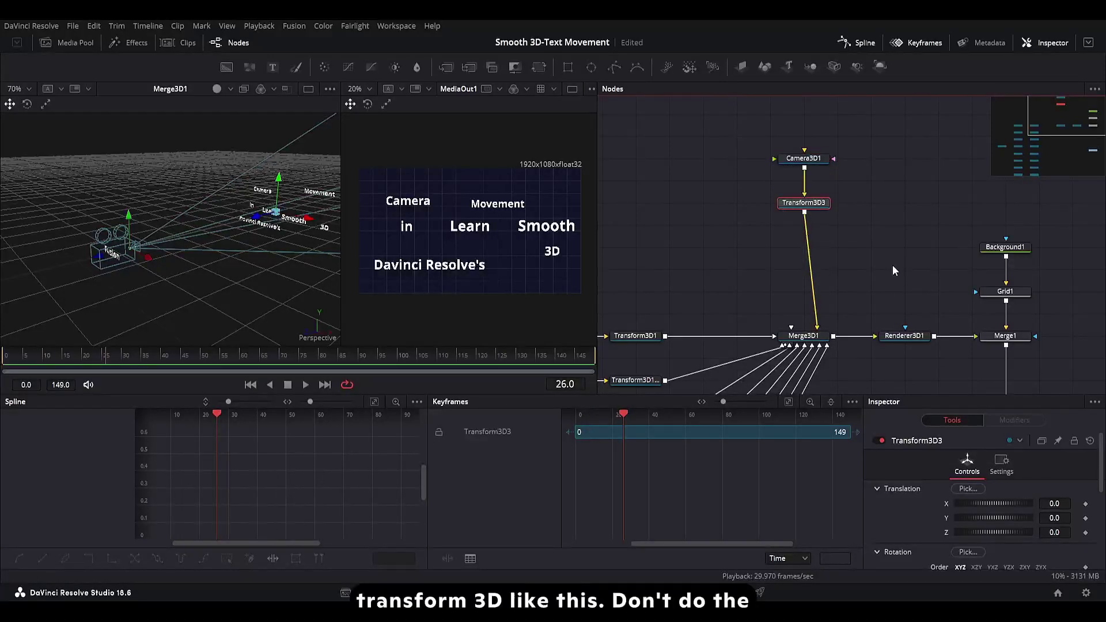
click(820, 160)
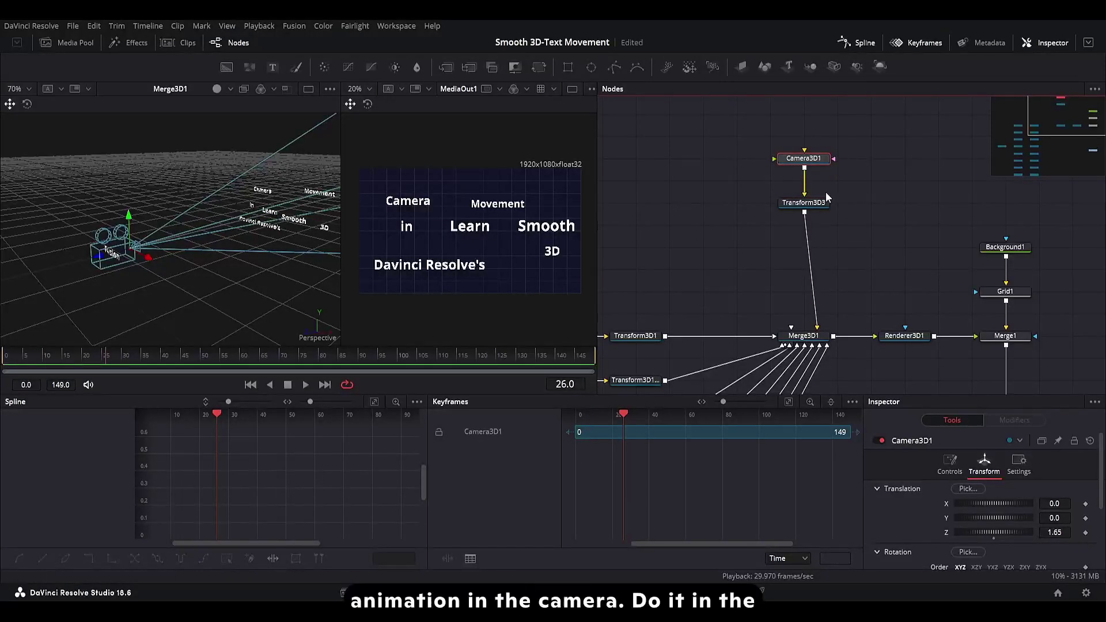
Keyframe the X, Y and Z translation of the camera's transform node at frame 15
click(814, 202)
drag(23, 365, 65, 367)
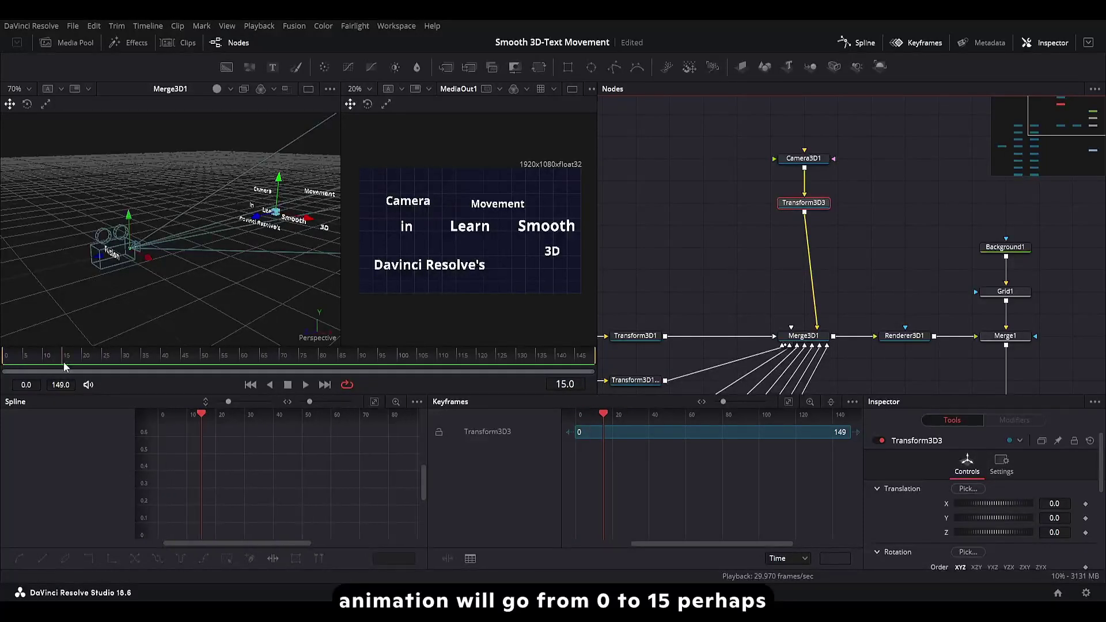
click(1085, 532)
click(1084, 519)
click(1085, 504)
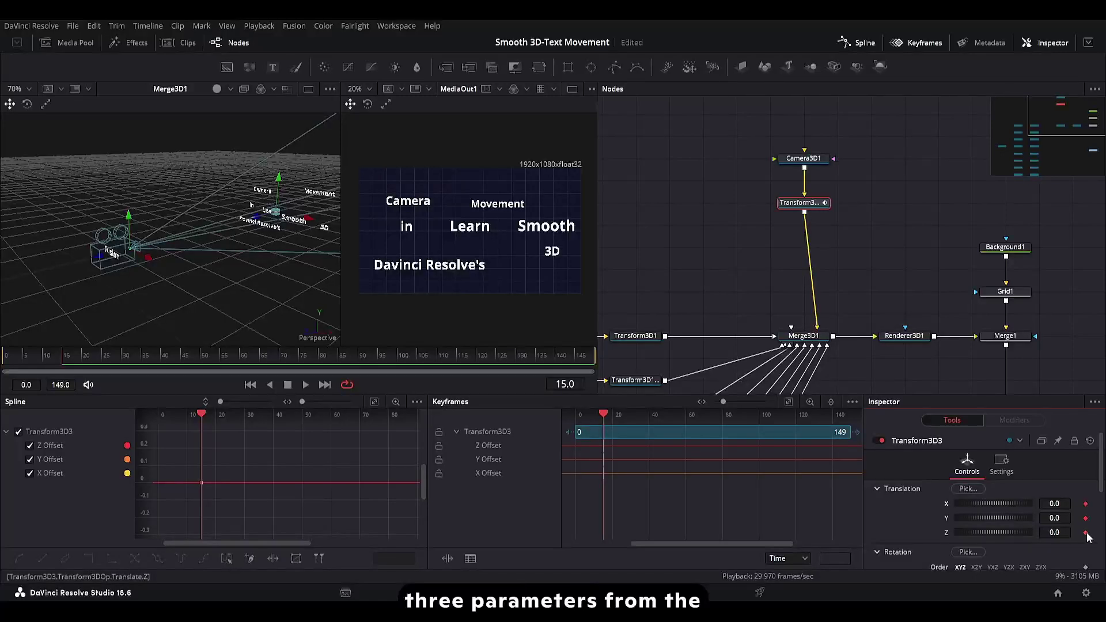
scroll(954, 493, down, 3)
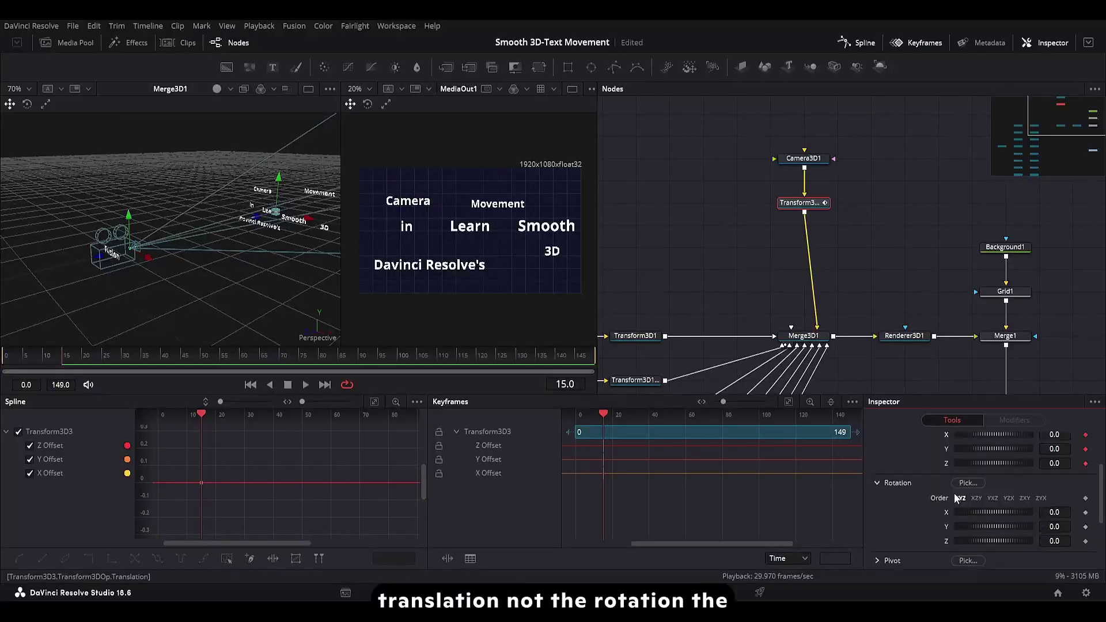
Keyframe the X, Y and Z translation of the camera's transform node at frame 0
scroll(916, 501, up, 3)
key(Home)
click(1086, 532)
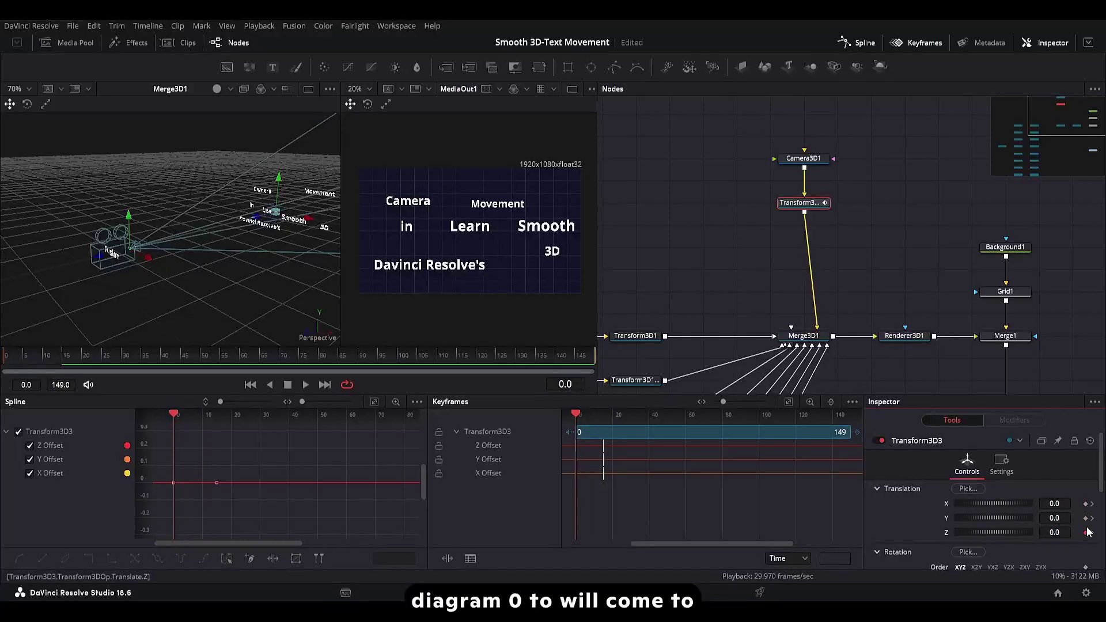
At frame 15, set the camera transform's Y translation to 0.017 and Z to -1.03, using the viewer's center guides to frame "Learn"
click(63, 359)
mouse_move(1054, 532)
mouse_down()
mouse_move(1080, 532)
mouse_move(995, 532)
mouse_move(1054, 518)
mouse_up()
click(491, 259)
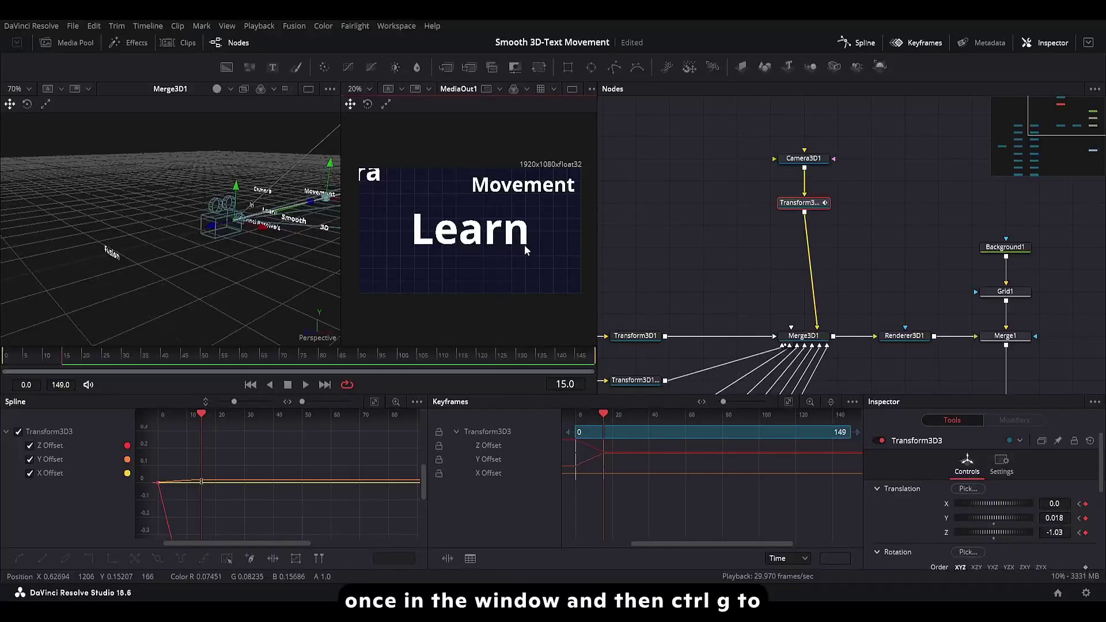
key(ctrl+g)
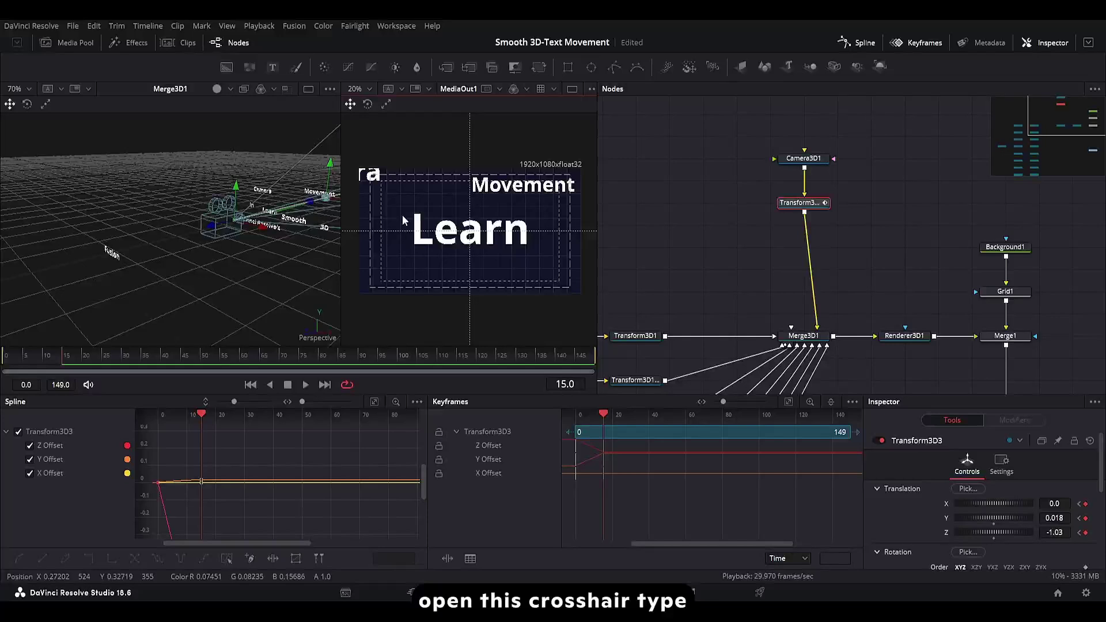
drag(1053, 517, 1051, 518)
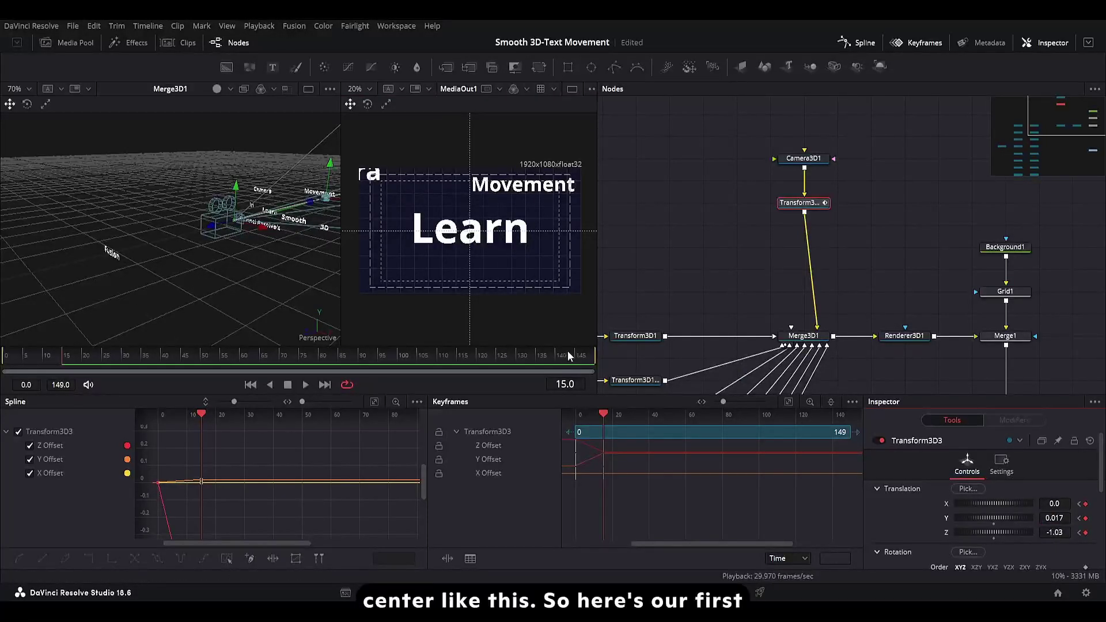
Select all of the camera transform's keyframes in the spline graph, smooth their curves and show the Ease In and Ease Out values
click(375, 401)
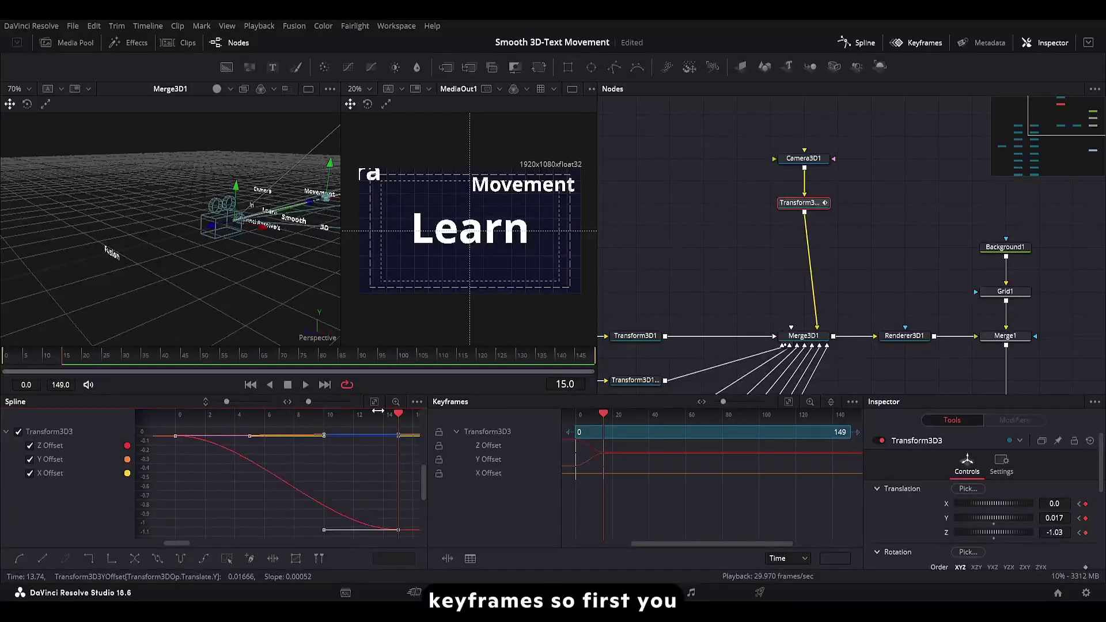
click(227, 559)
click(42, 559)
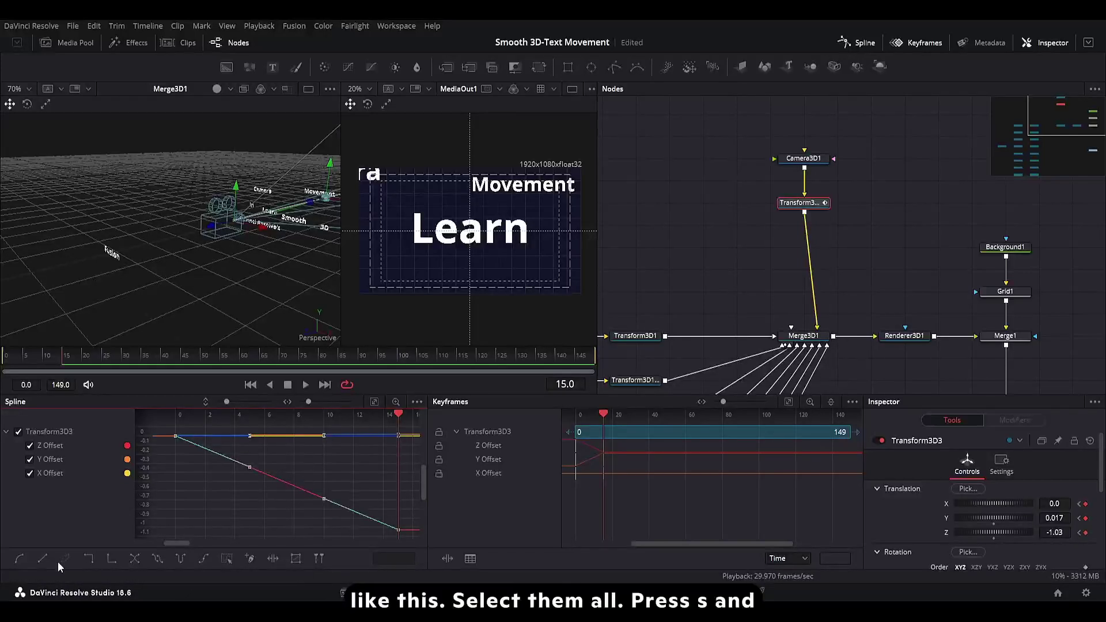
key(s)
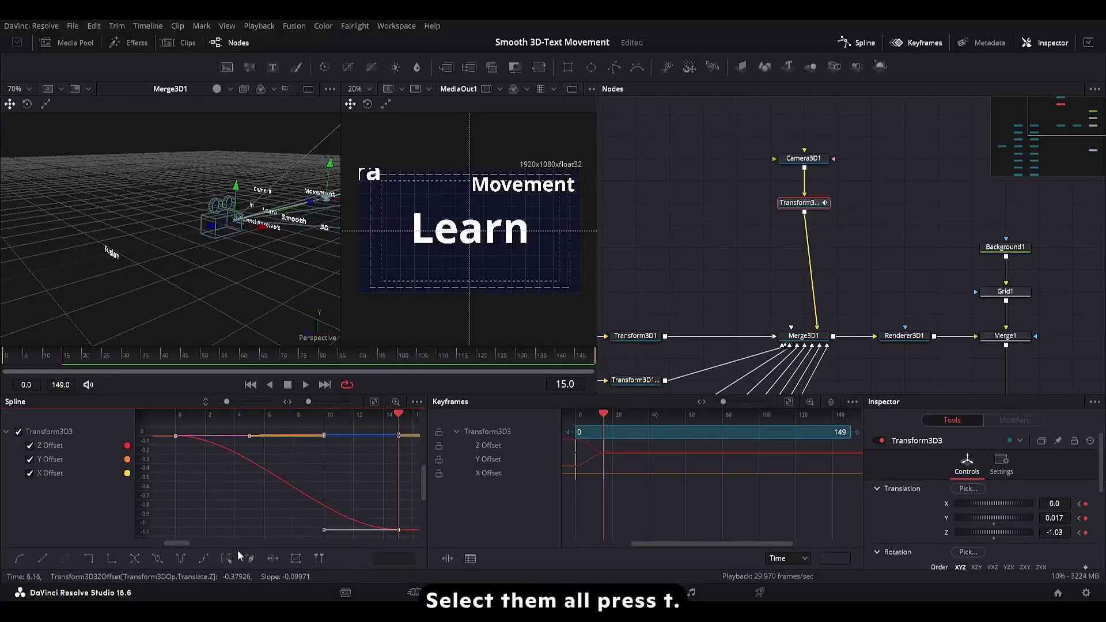
key(t)
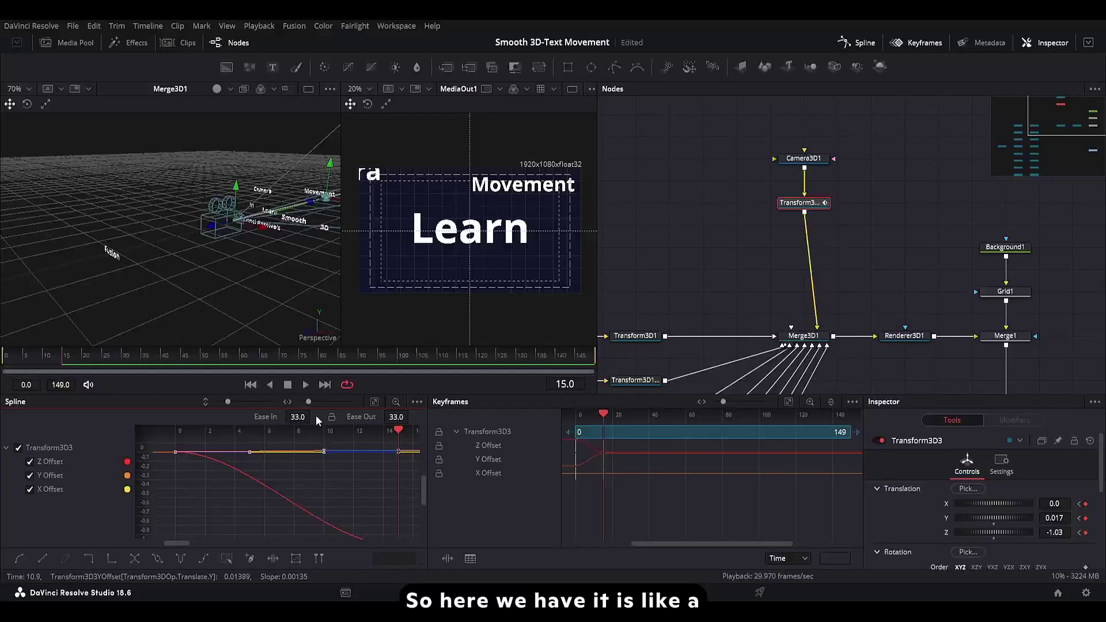
mouse_move(329, 480)
mouse_down()
mouse_move(323, 457)
mouse_move(311, 467)
mouse_up()
mouse_move(306, 532)
mouse_down()
mouse_move(310, 484)
mouse_move(306, 533)
mouse_up()
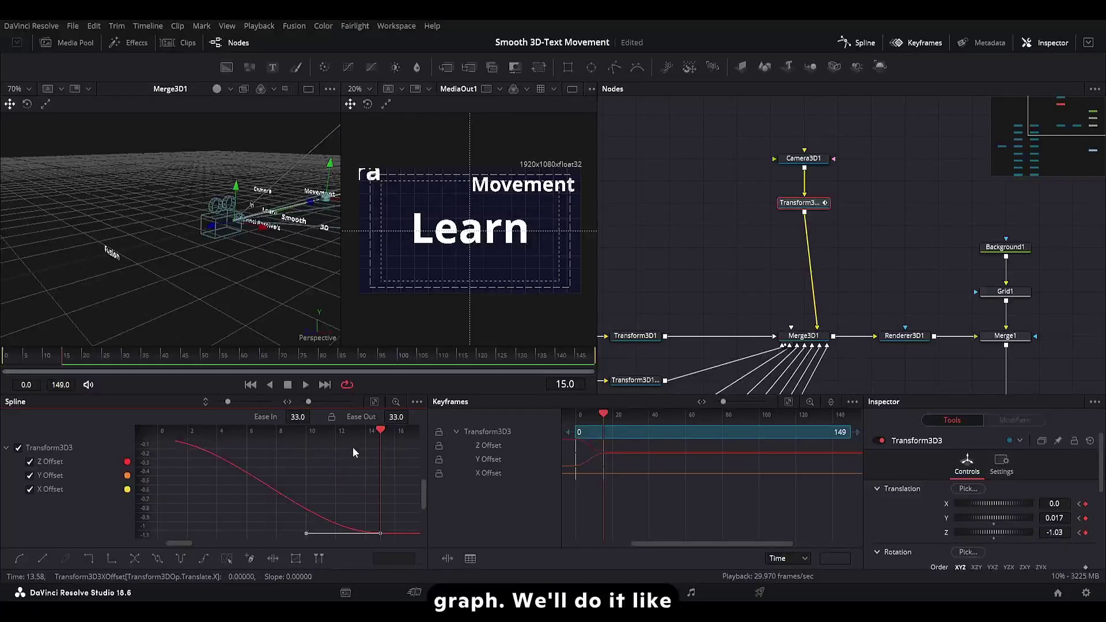
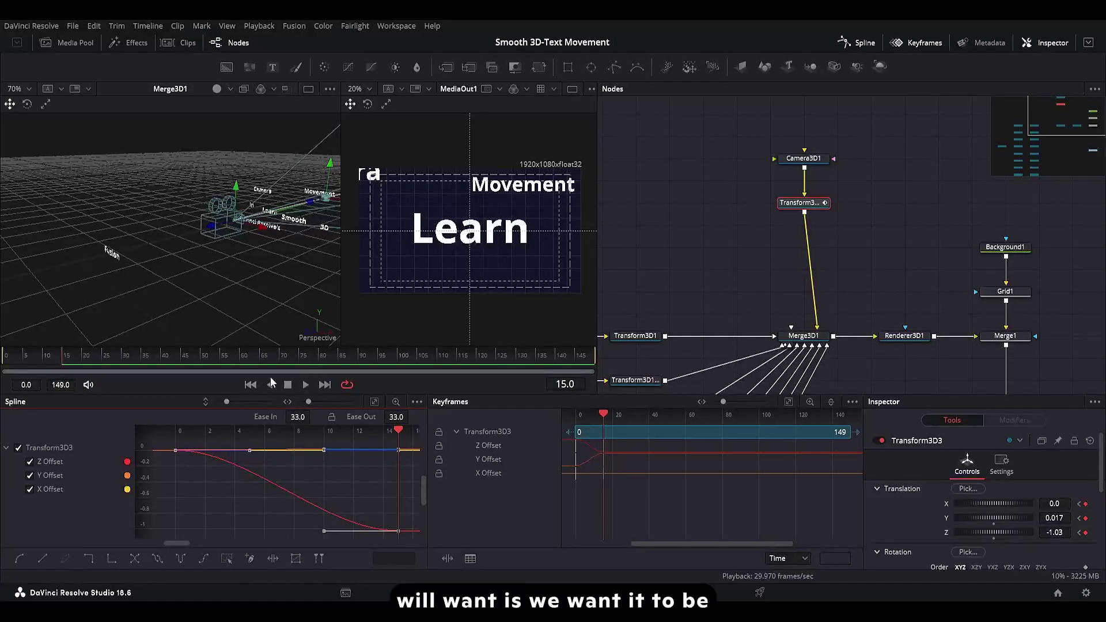
Set the selected keyframes' Ease In to 35.5 and Ease Out to 50.4
drag(8, 359, 66, 361)
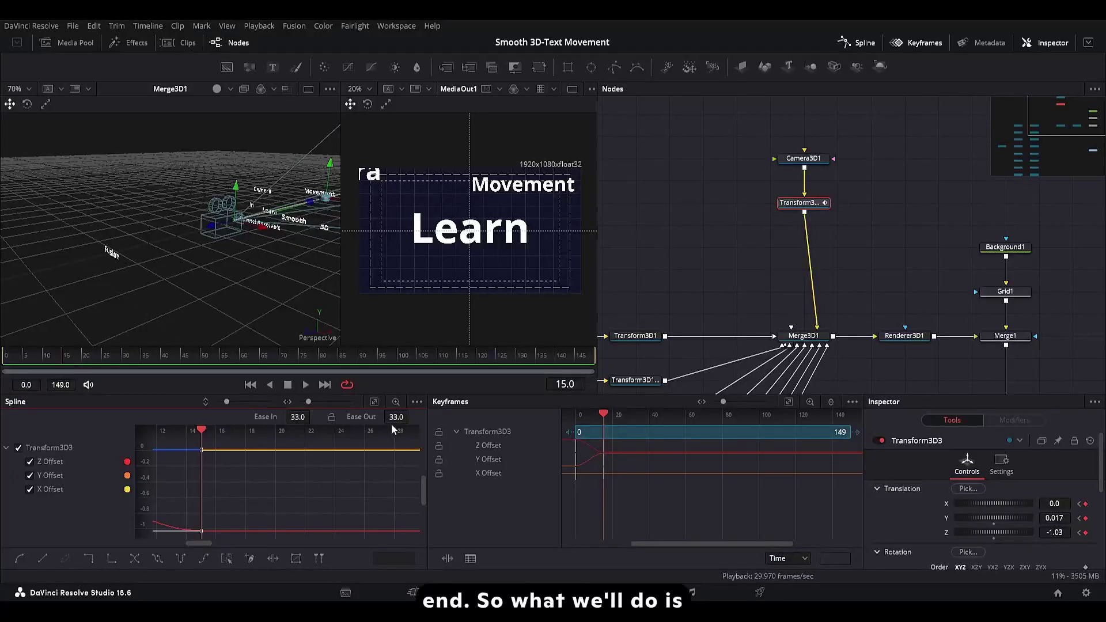
drag(396, 416, 412, 417)
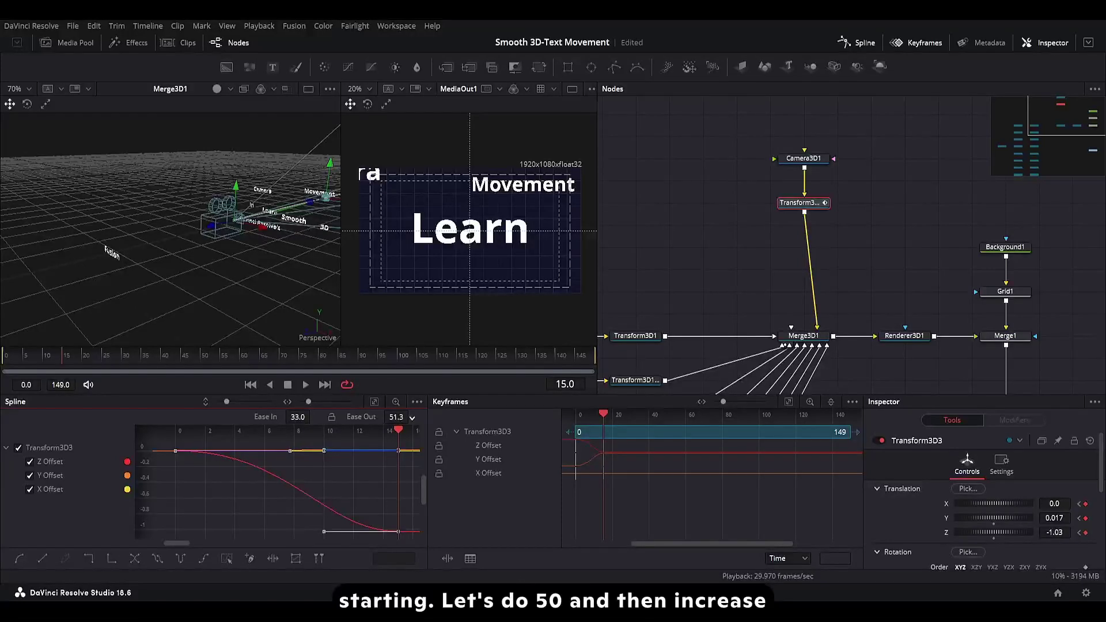
drag(313, 415, 314, 414)
Mute the playback audio, move the frame 15 keyframes to frame 20 and fit the spline graph to the curves
mouse_move(64, 358)
mouse_down()
mouse_move(1, 358)
mouse_move(86, 357)
mouse_up()
click(88, 385)
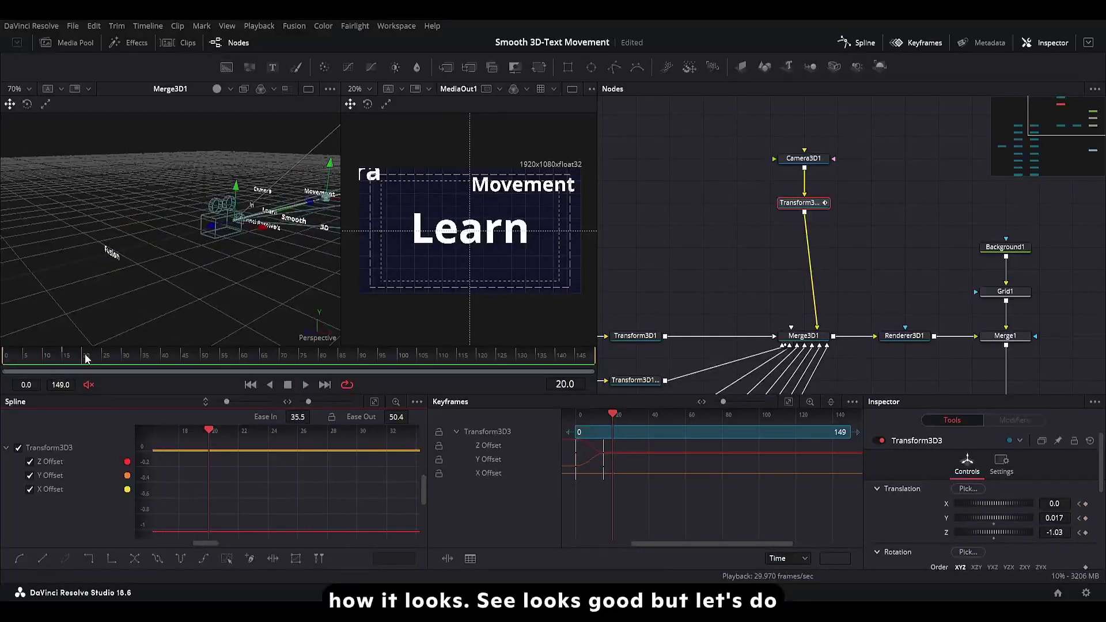
drag(604, 446, 613, 452)
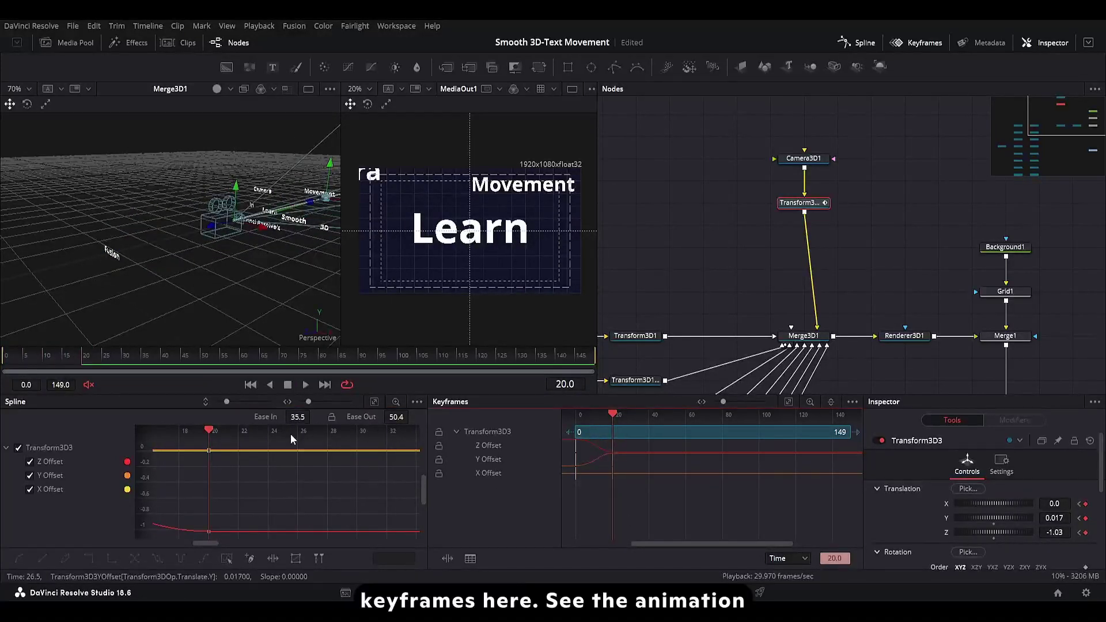
click(374, 402)
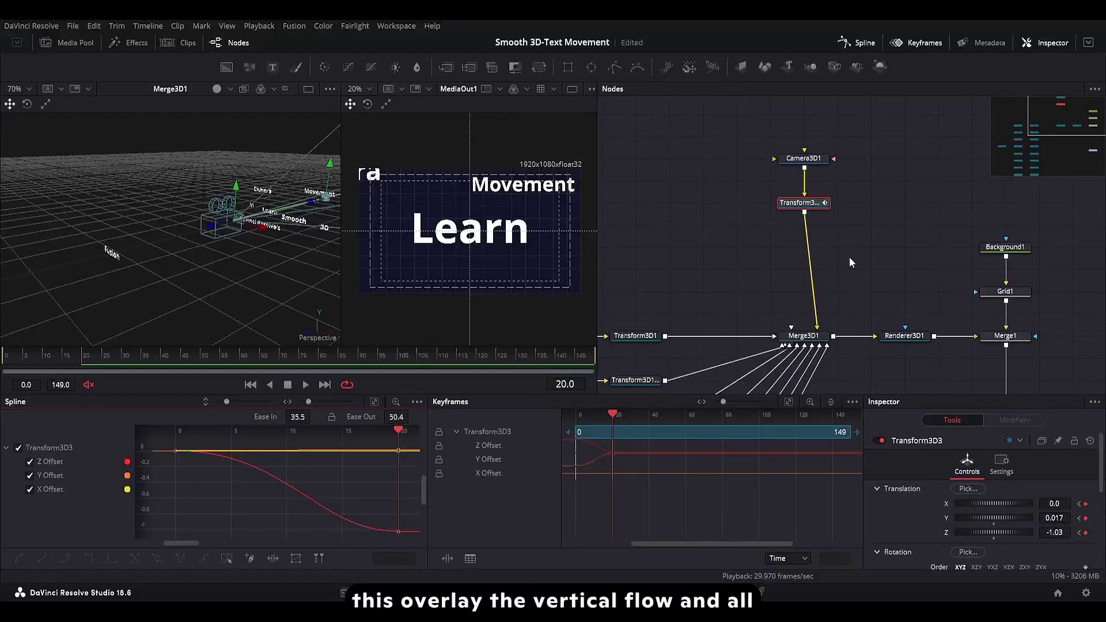
Show both the Spline and Keyframes editors in the default Fusion layout
scroll(849, 256, down, 2)
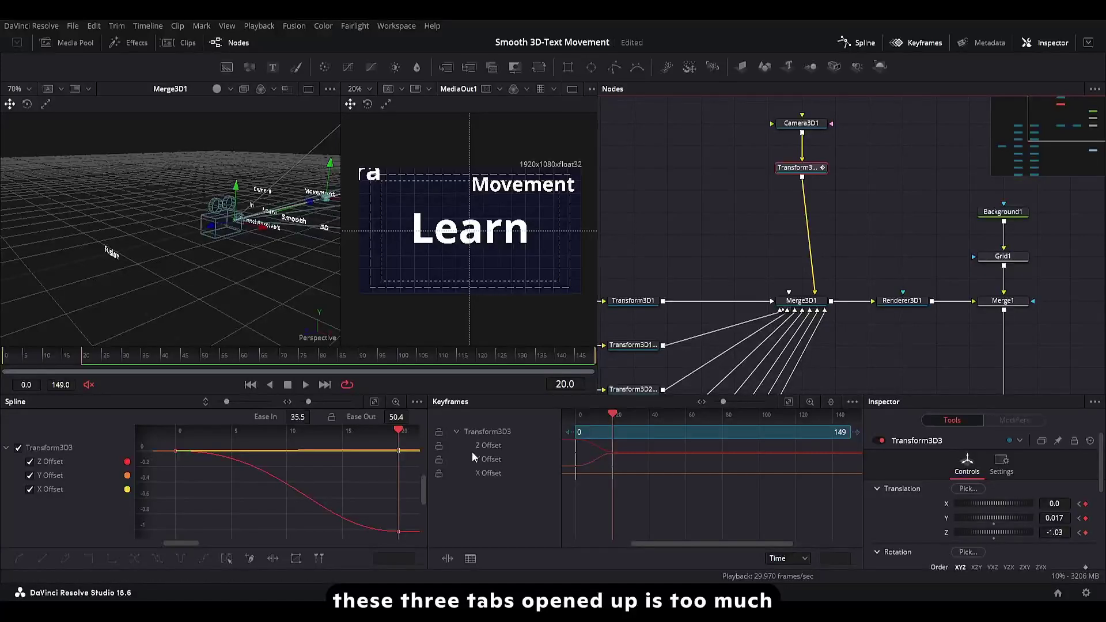
drag(823, 292, 803, 316)
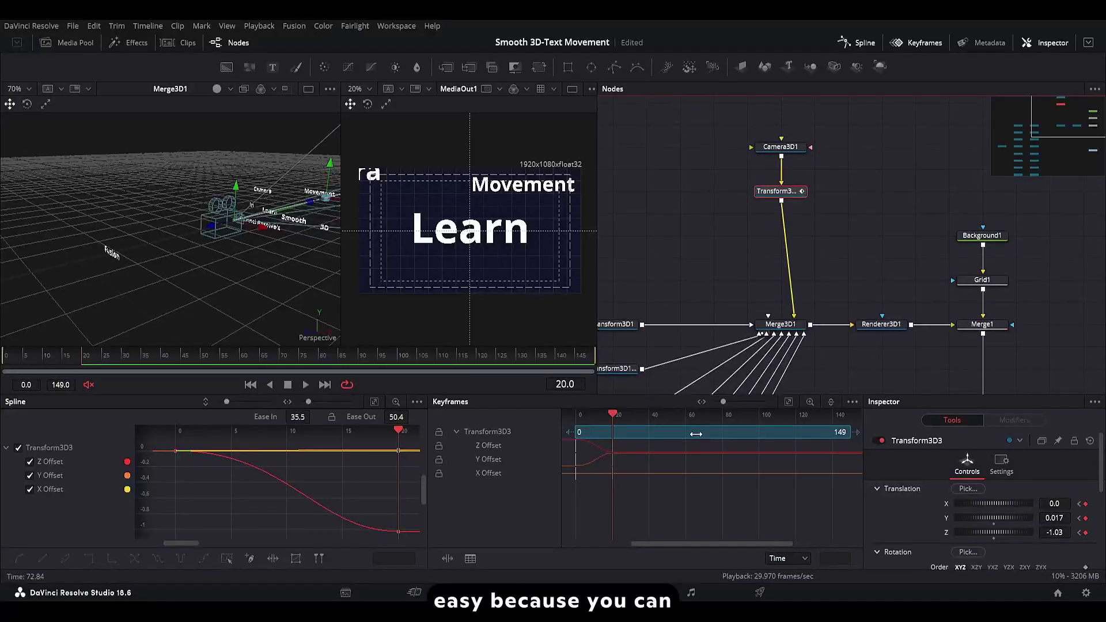
drag(612, 487, 643, 442)
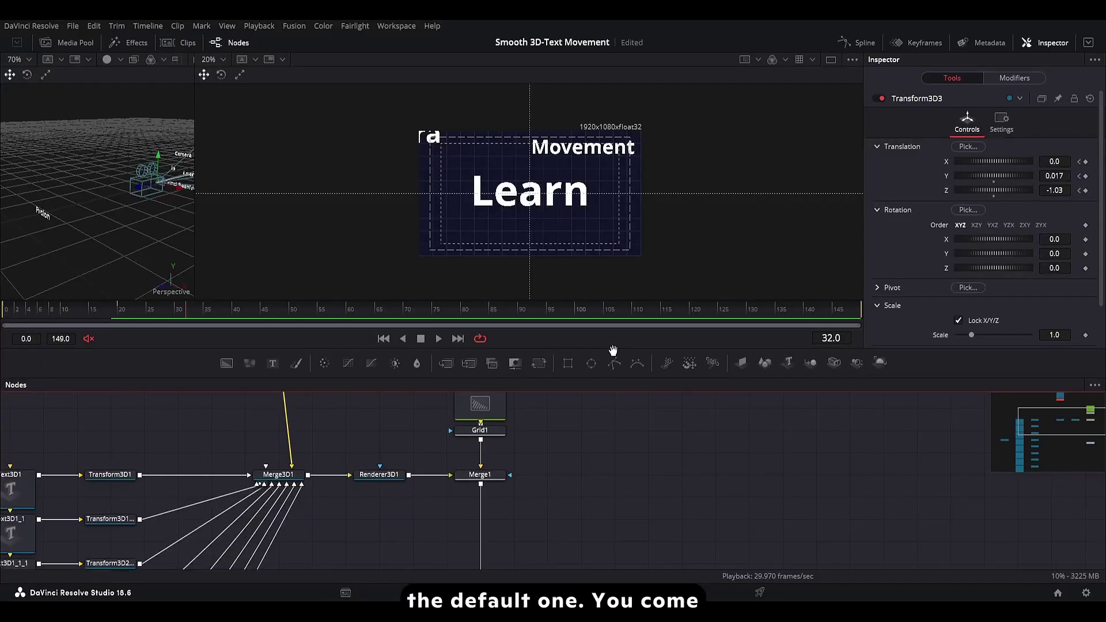
click(488, 405)
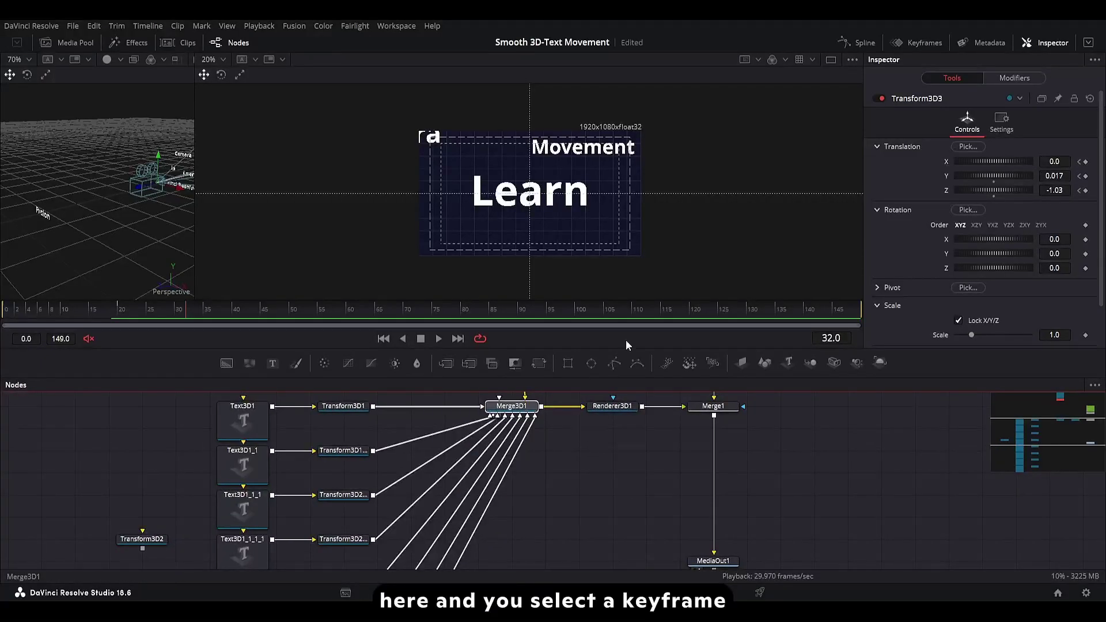
click(857, 42)
click(910, 44)
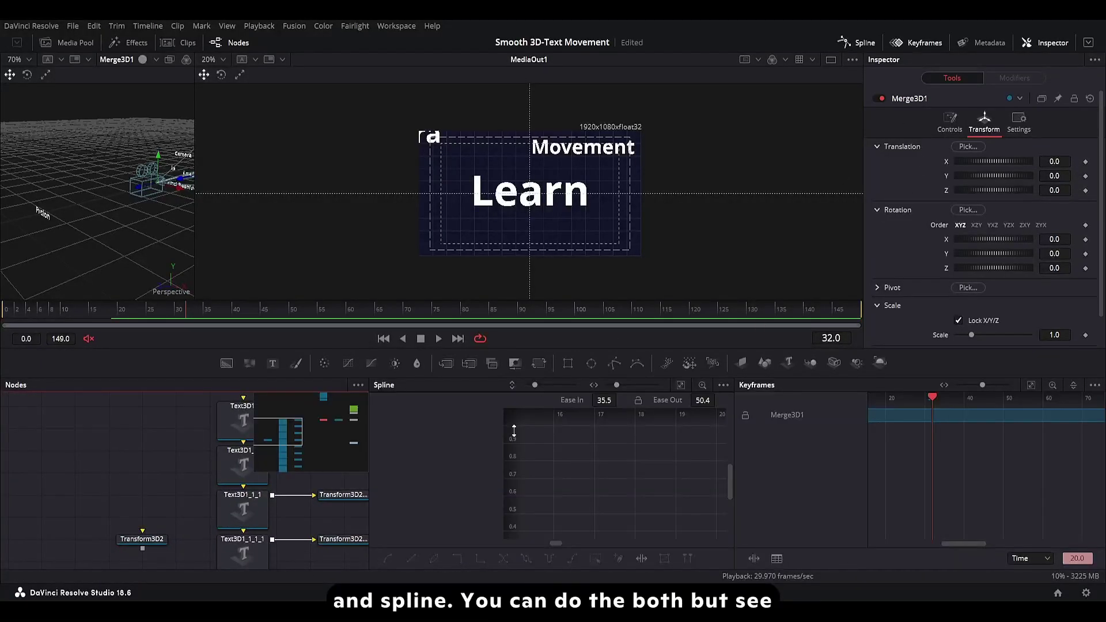
Hide the Keyframes editor and widen the node area beside the Spline editor to browse the text and camera nodes
drag(236, 457, 126, 449)
drag(198, 477, 97, 466)
drag(269, 513, 217, 536)
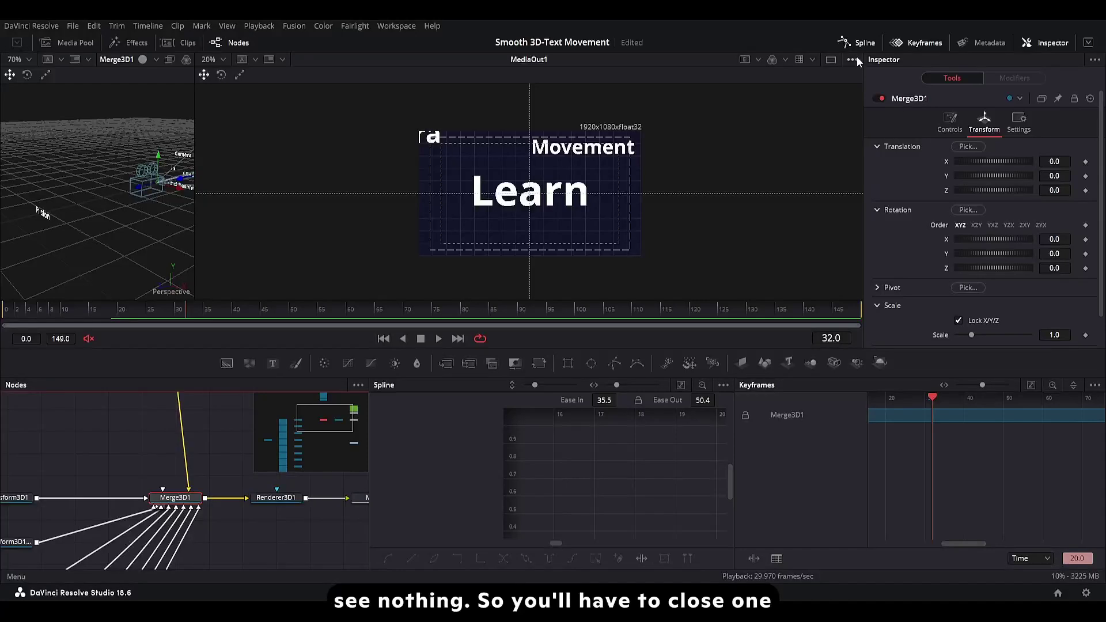
click(909, 44)
drag(555, 422, 612, 419)
drag(340, 480, 516, 458)
click(190, 476)
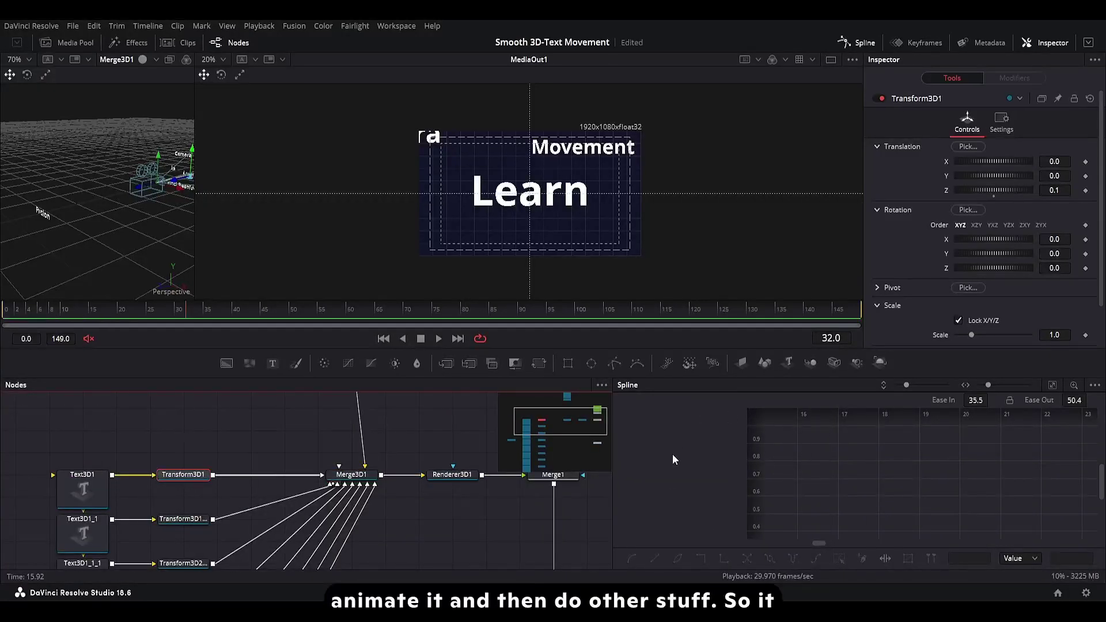
mouse_move(300, 512)
mouse_down()
mouse_move(368, 420)
mouse_move(356, 392)
mouse_up()
drag(306, 445, 271, 519)
drag(371, 460, 372, 562)
drag(417, 449, 410, 544)
scroll(411, 549, down, 3)
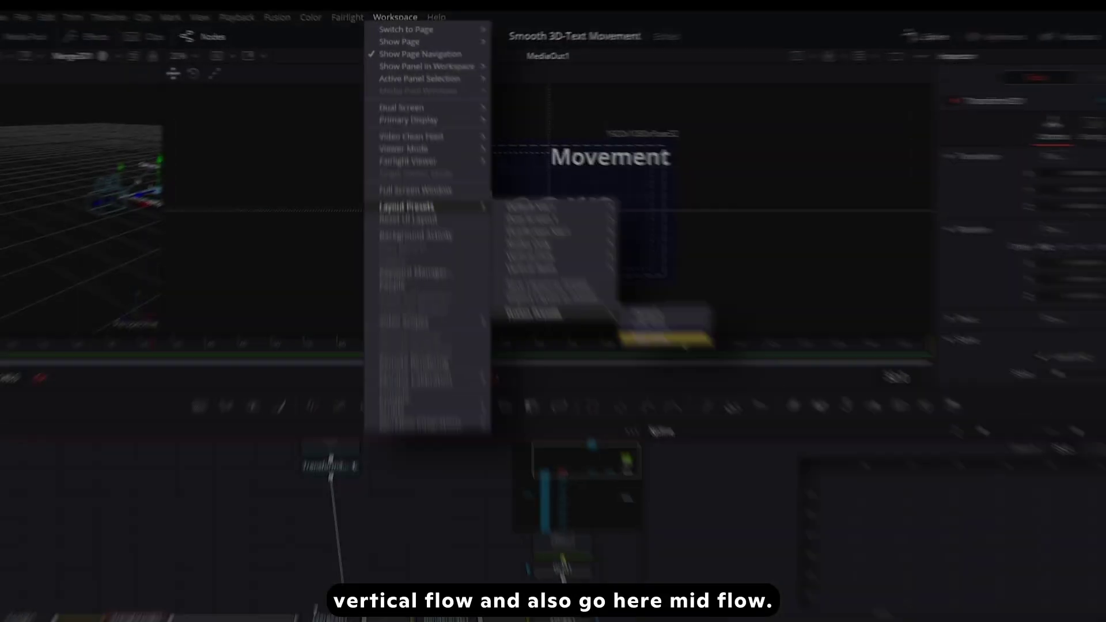
Switch to the Mid Flow layout preset, show the Keyframes editor and resize the spline, keyframe, viewer and node areas
click(665, 340)
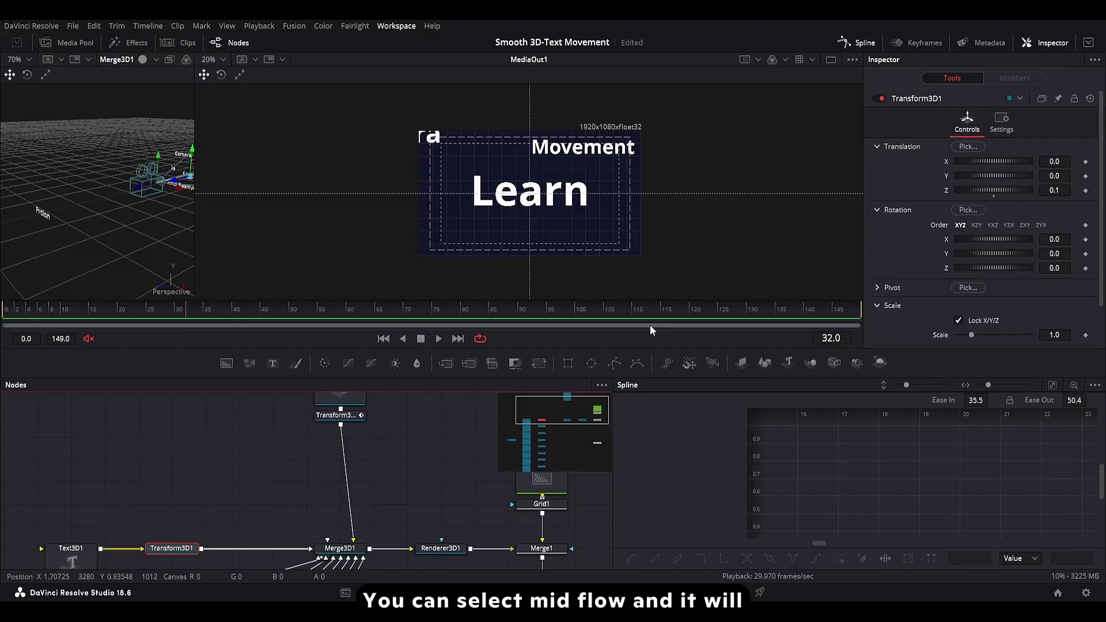
drag(713, 320, 700, 222)
click(1088, 42)
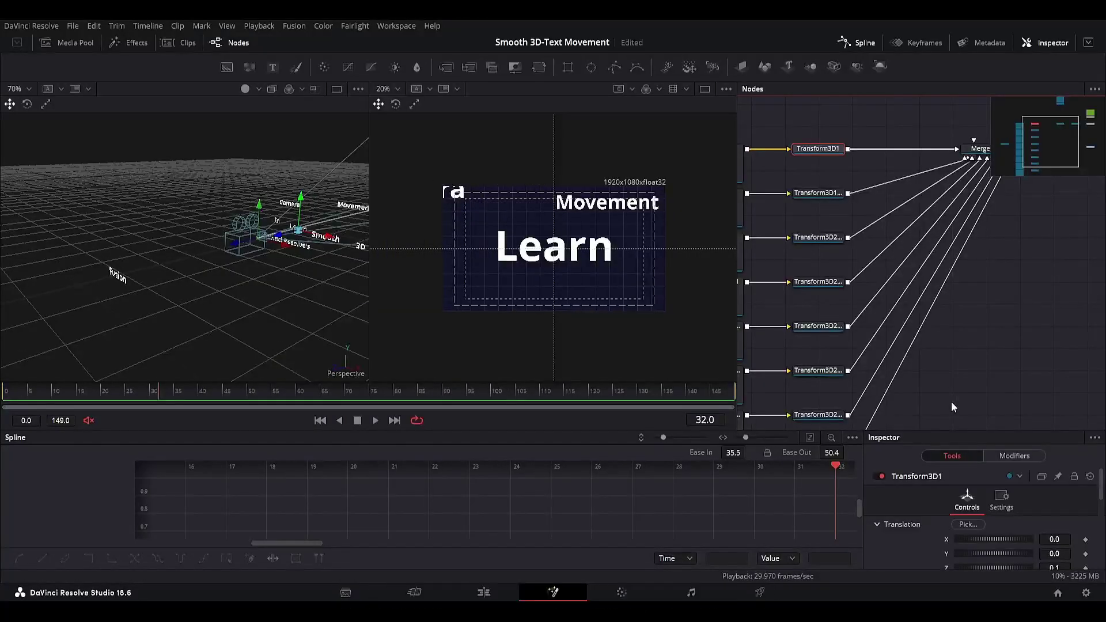
click(919, 42)
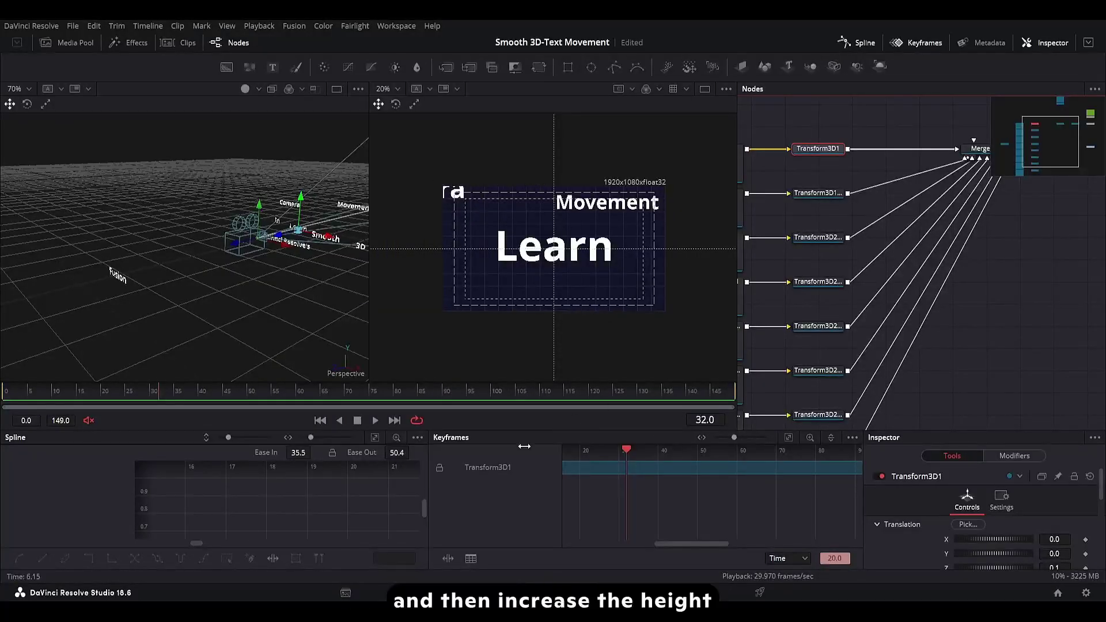
drag(529, 432, 536, 376)
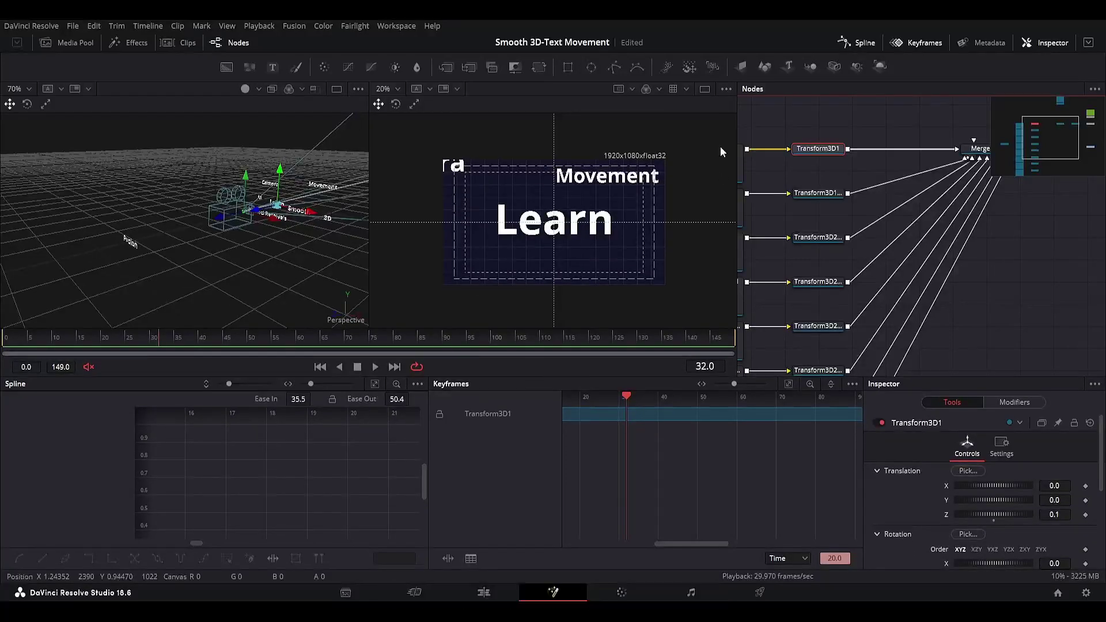
drag(737, 123, 494, 131)
drag(704, 207, 737, 240)
click(396, 25)
mouse_move(407, 204)
mouse_move(526, 304)
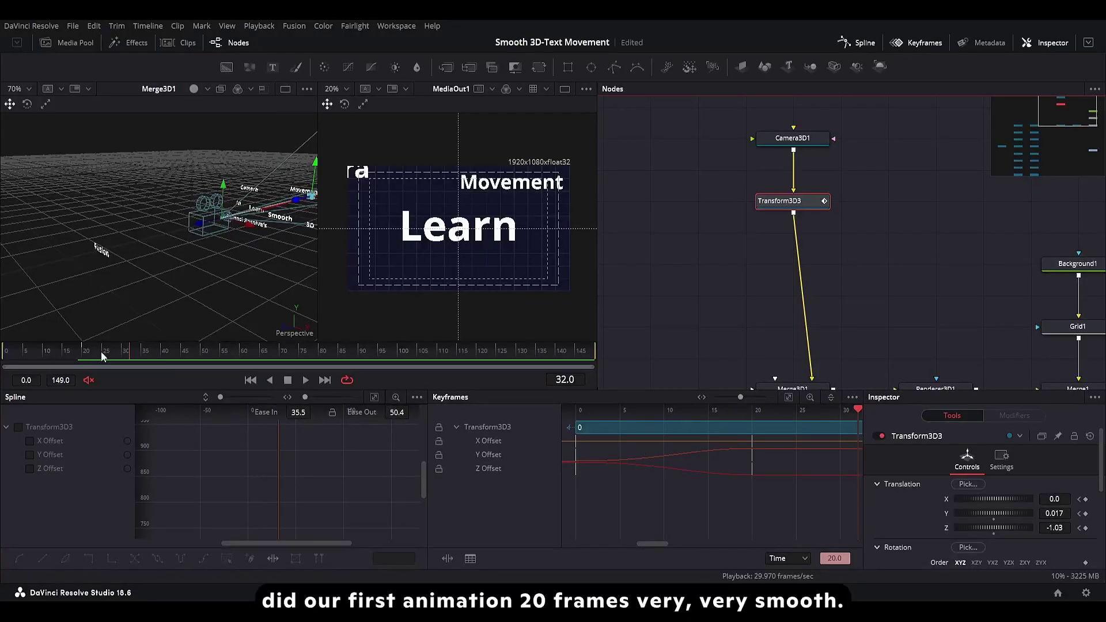
Preview the camera's first movement and set the playhead at frame 20
key(space)
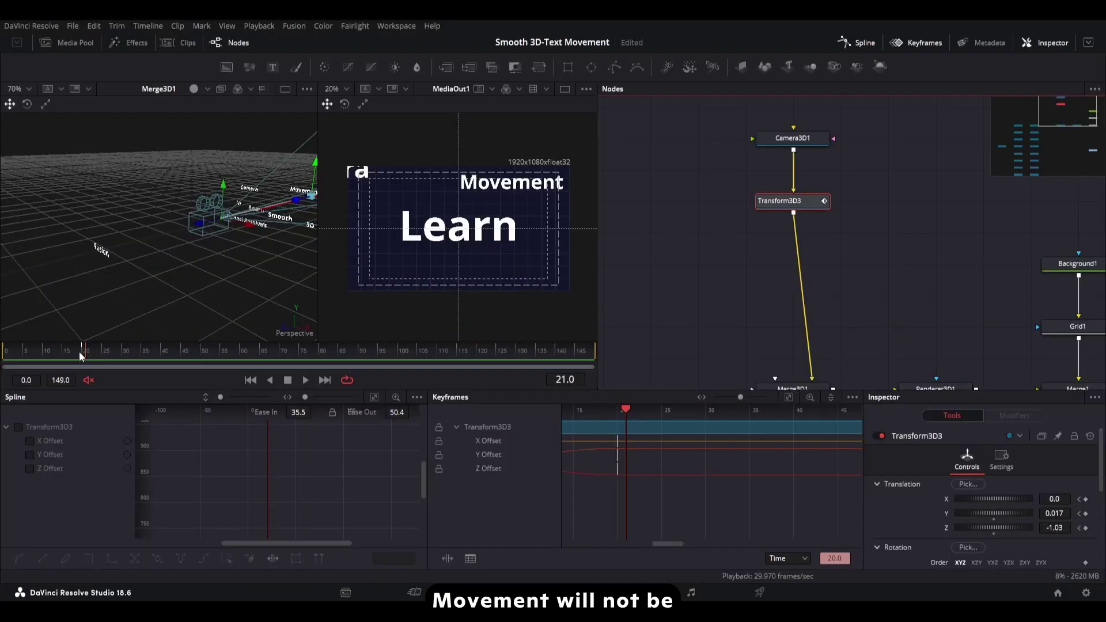
click(81, 357)
drag(750, 169, 869, 237)
click(84, 357)
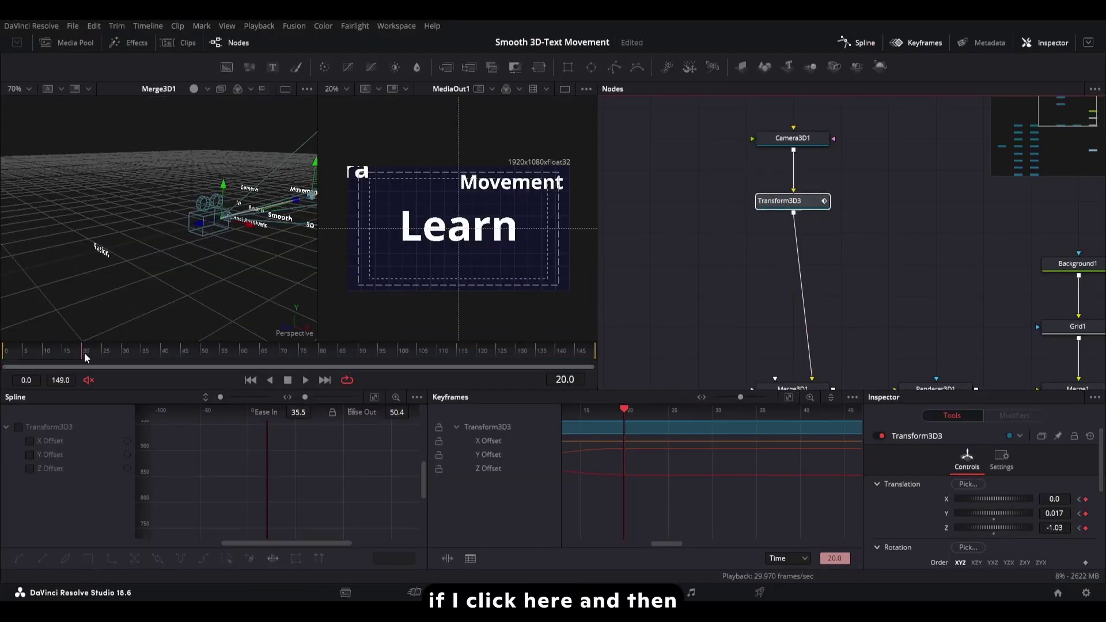
Try a second movement on the same camera transform with an X translation of 0.298 at frame 40, and delete that keyframe
click(161, 357)
drag(1053, 498, 1077, 494)
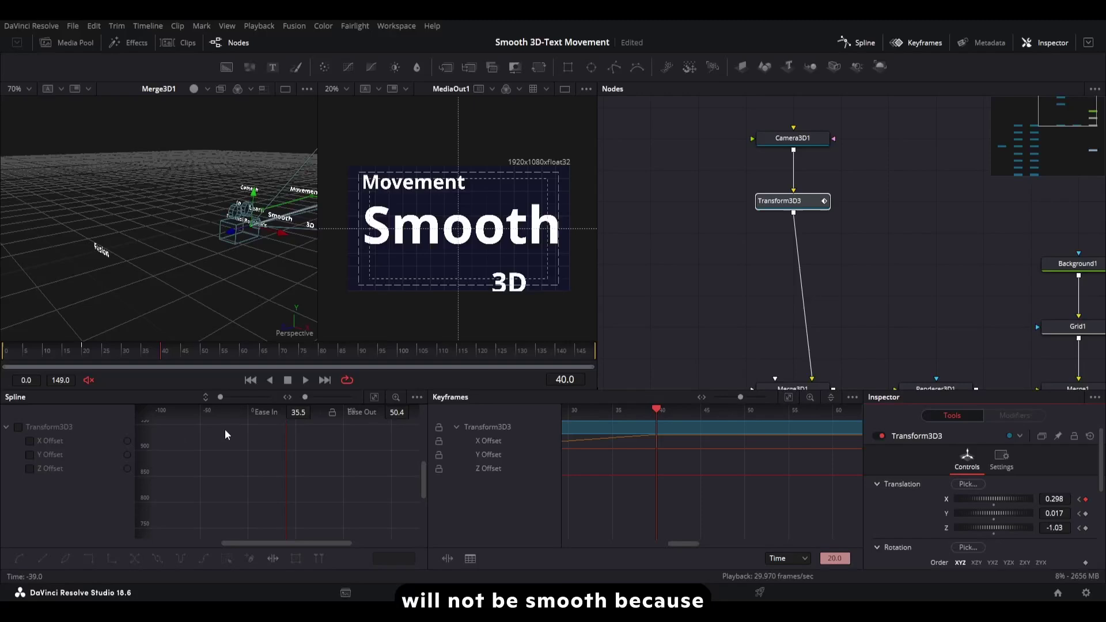
scroll(709, 461, down, 5)
scroll(714, 459, up, 1)
drag(728, 410, 645, 410)
scroll(637, 453, up, 3)
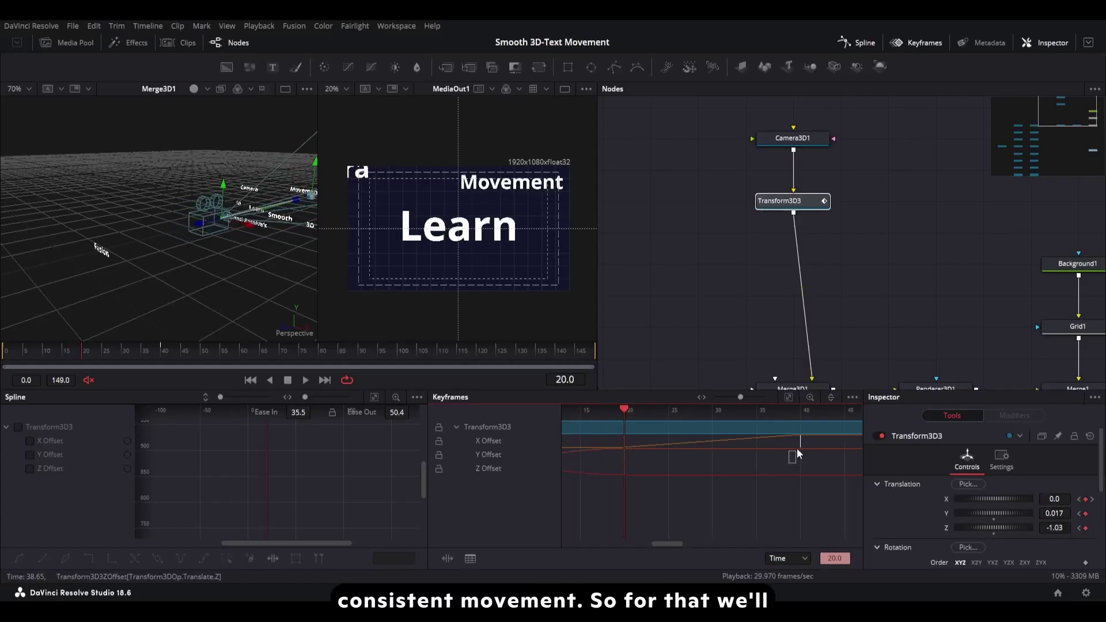
key(Delete)
Insert a Transform 3D node between Transform3D3 and Merge3D1 and space it below Transform3D3
click(769, 205)
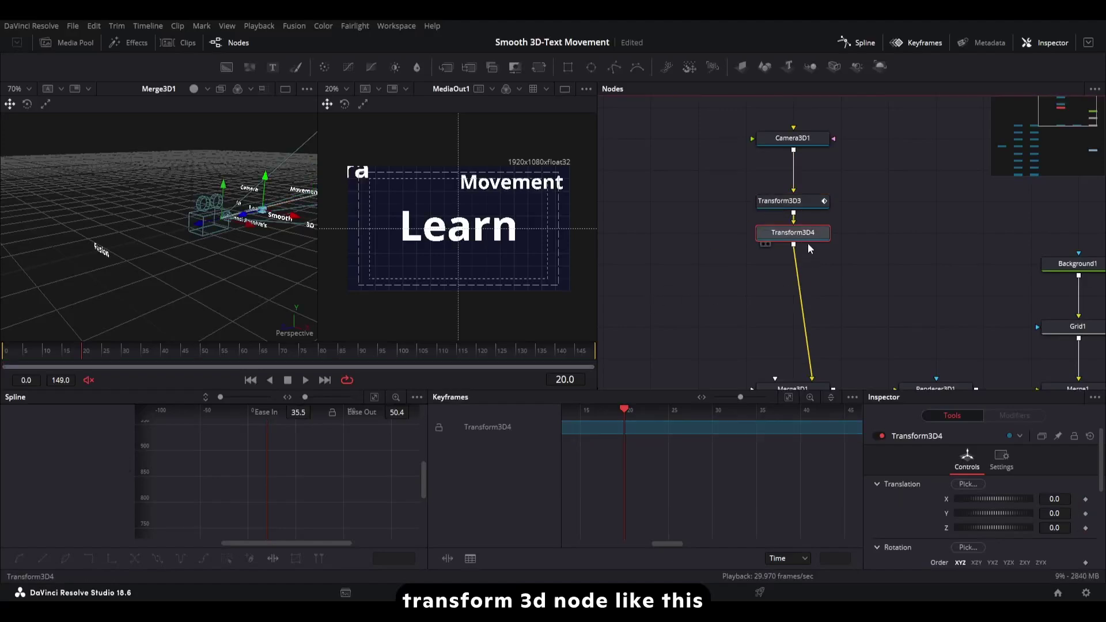
drag(805, 236, 805, 267)
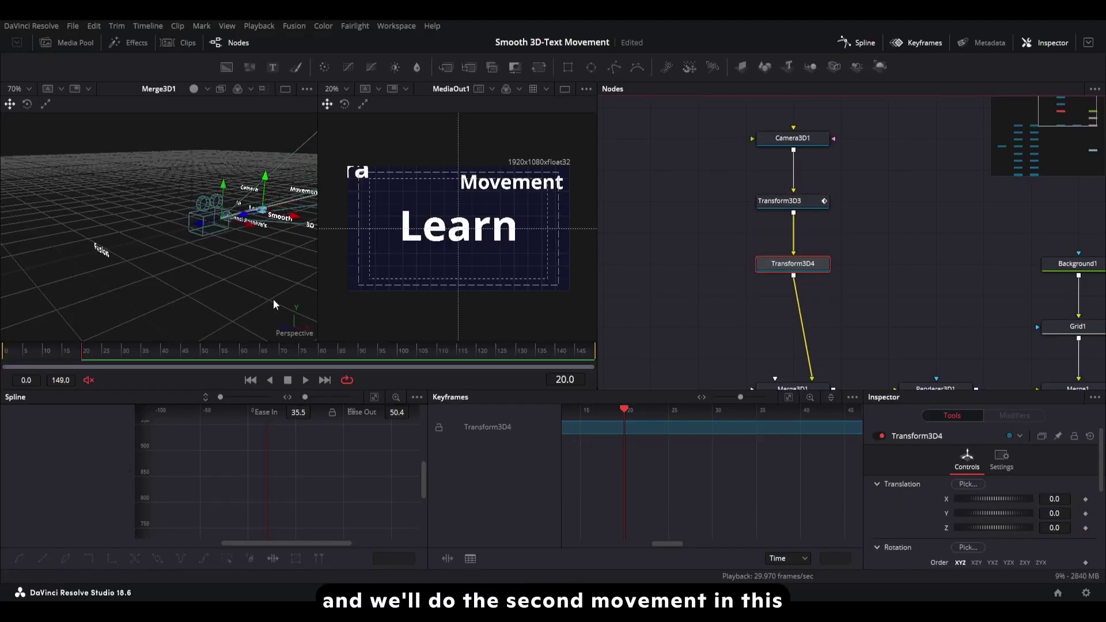
Add an underlay around Camera3D1, Transform3D3 and Transform3D4 and extend it down towards Merge3D1
scroll(857, 261, down, 2)
drag(855, 260, 814, 290)
drag(709, 173, 821, 227)
scroll(827, 199, down, 2)
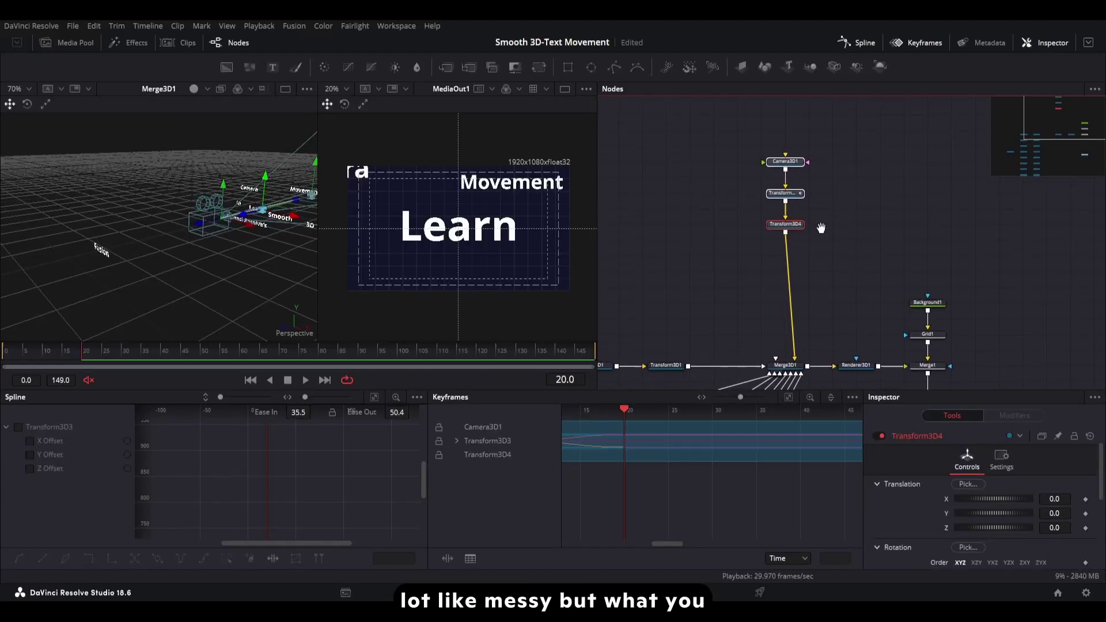
drag(707, 116, 839, 288)
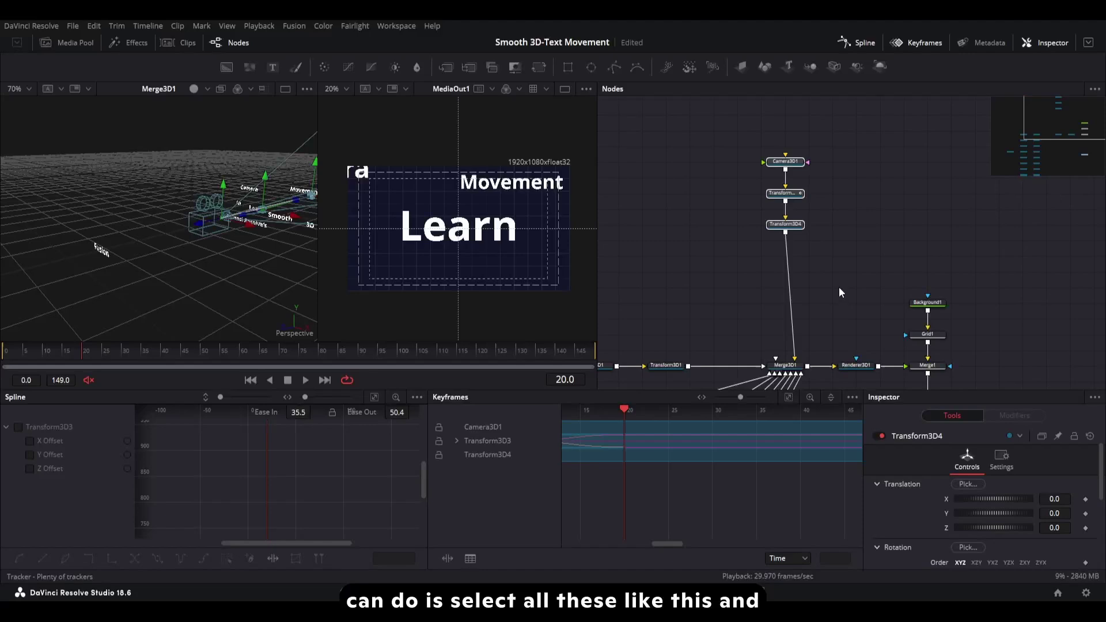
click(785, 268)
drag(803, 233, 805, 329)
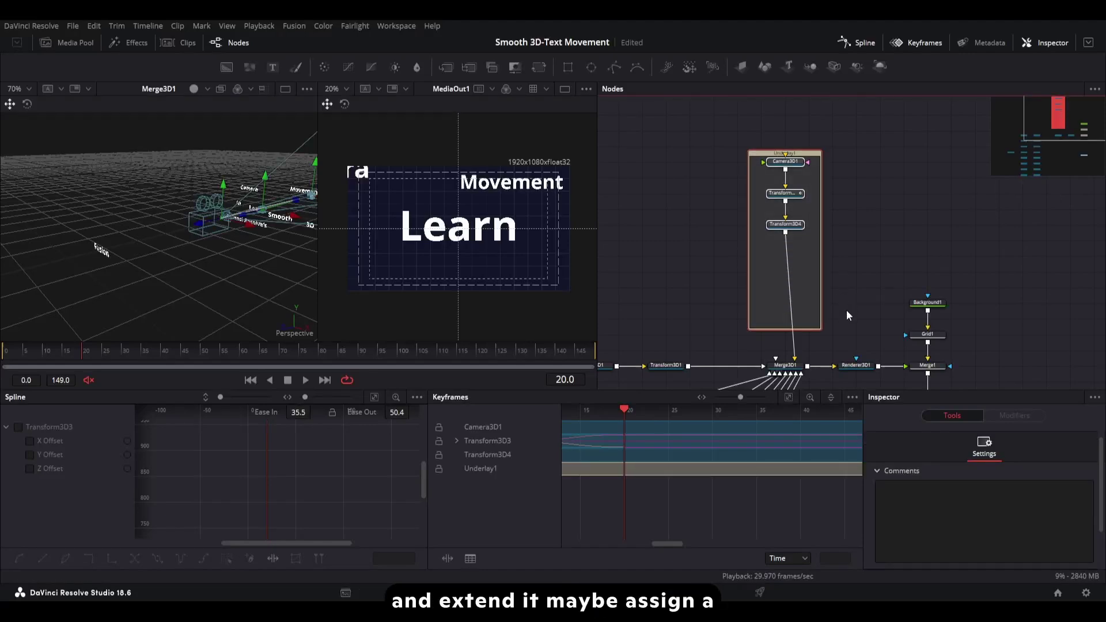
Rename the underlay AnimationCornor and colour it and its camera and transform nodes purple
right_click(921, 319)
click(938, 425)
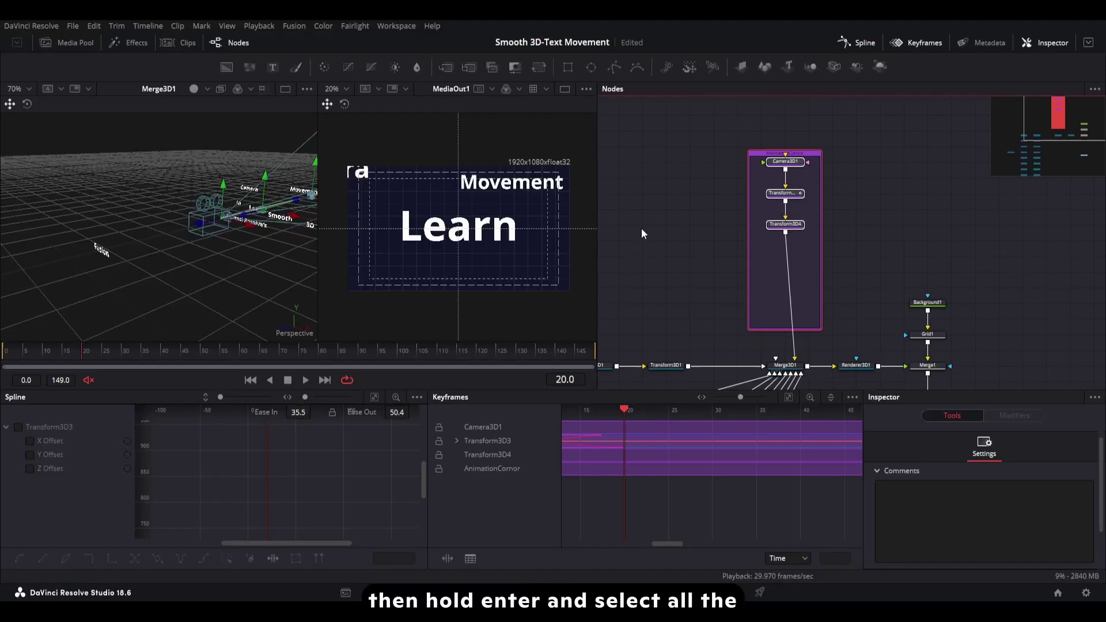
click(699, 196)
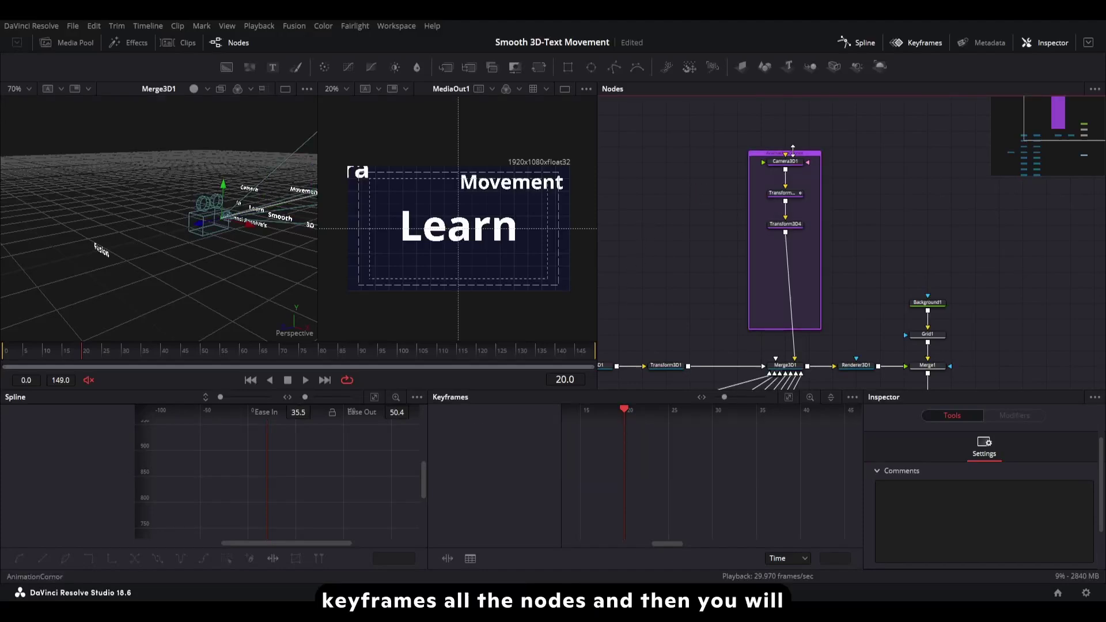
click(794, 140)
scroll(802, 257, down, 6)
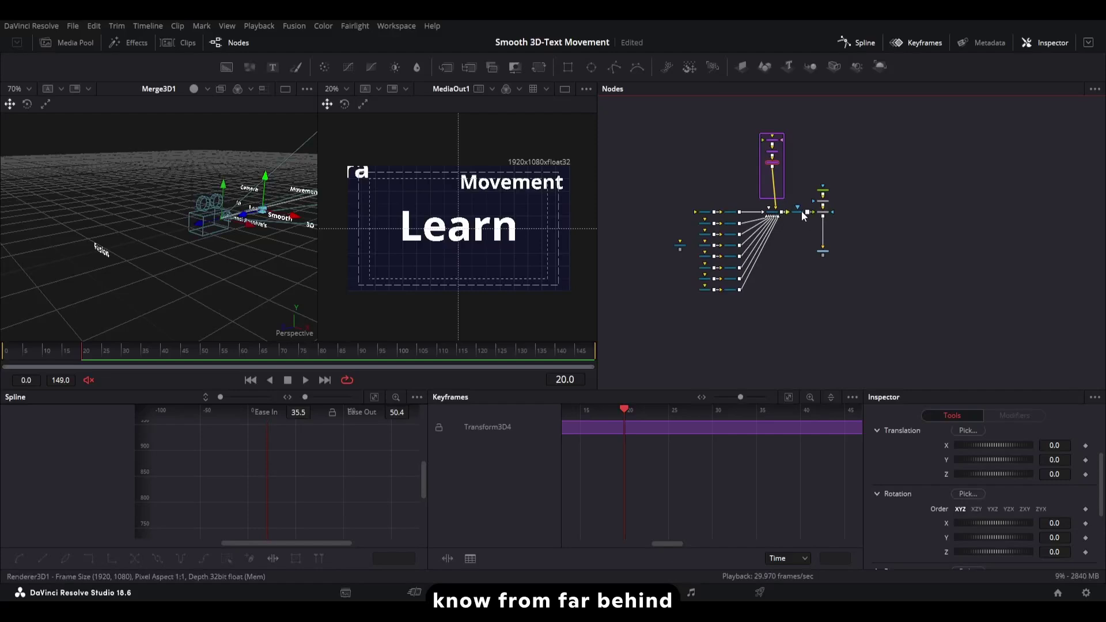
scroll(785, 194, up, 3)
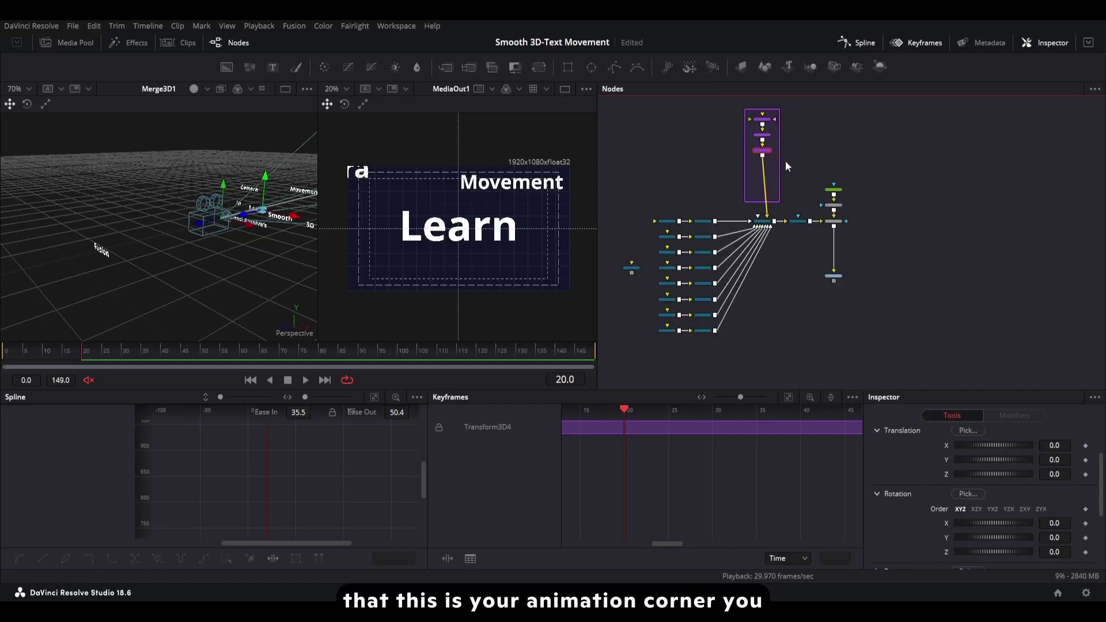
scroll(783, 184, up, 4)
scroll(759, 172, up, 2)
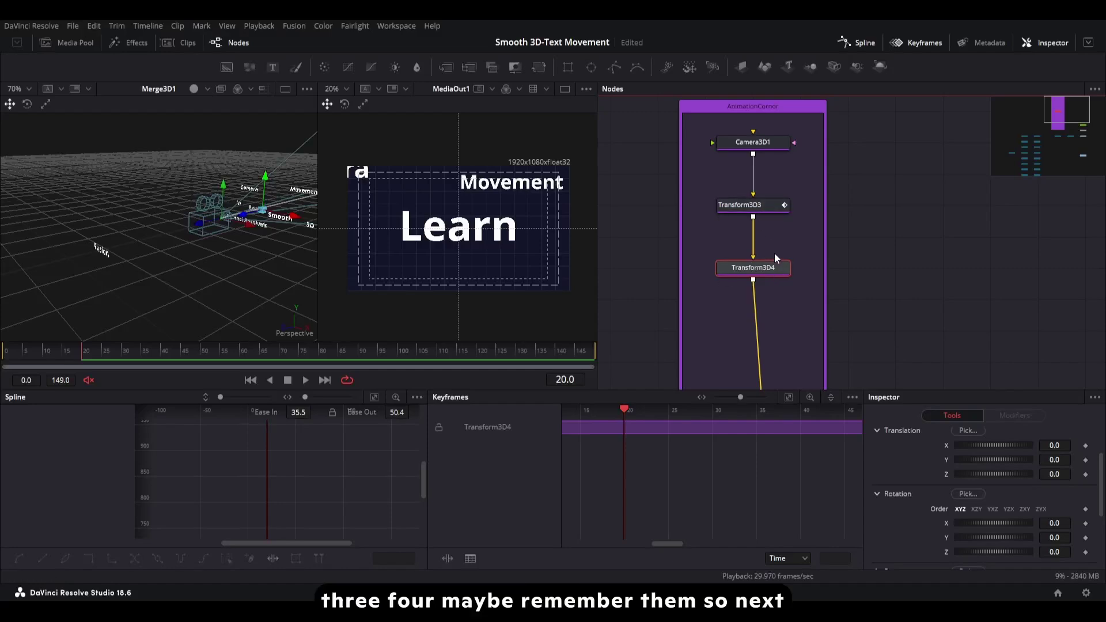
Rename Transform3D3 as Anim1 and Transform3D4 as Anim2
scroll(775, 270, down, 1)
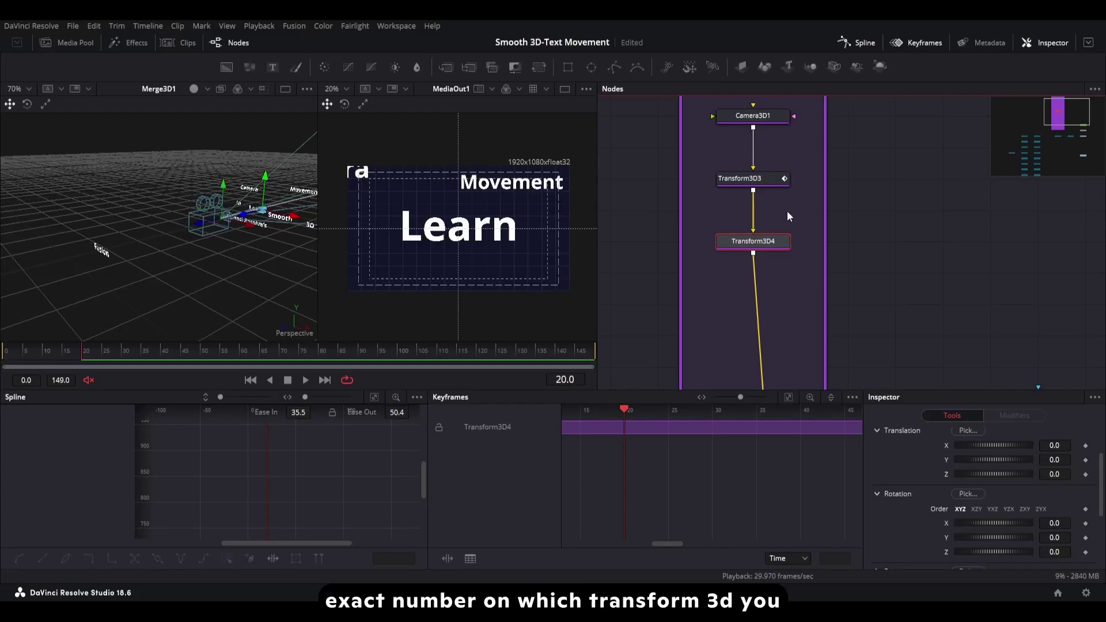
click(758, 182)
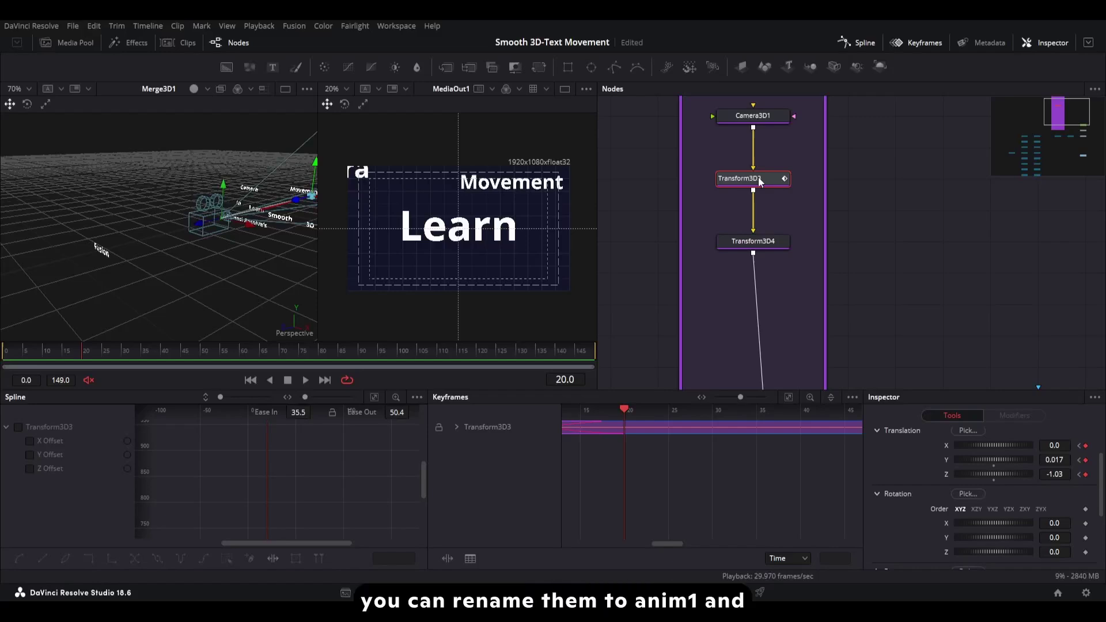
click(758, 243)
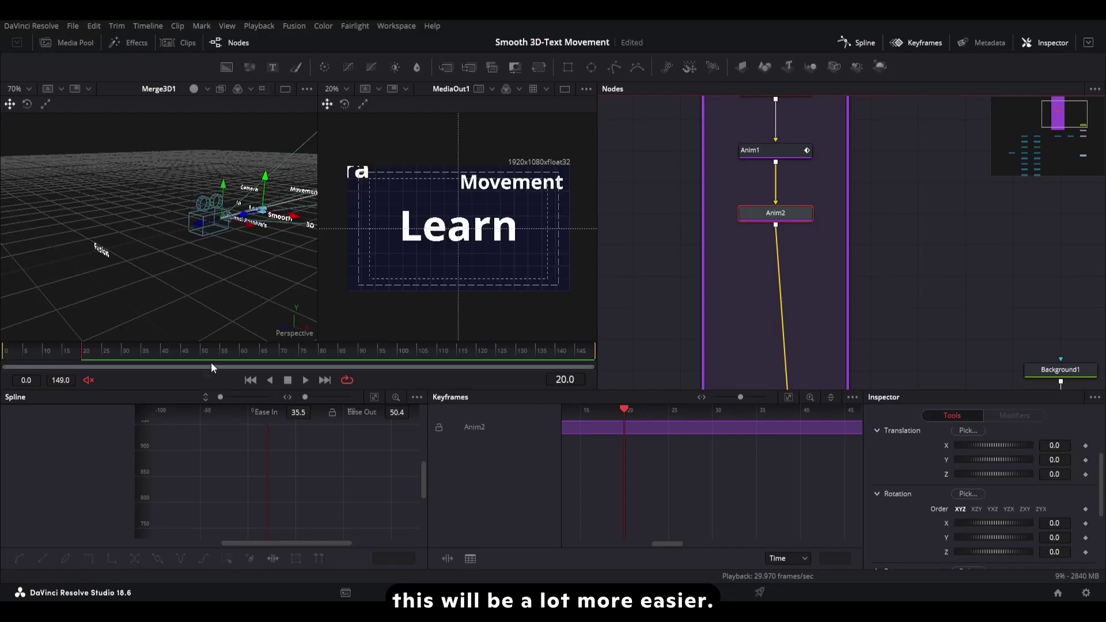
Keyframe Anim2's X, Y and Z translation at frame 15 and set its X translation to 0.301 at frame 40
mouse_move(81, 352)
mouse_down()
mouse_move(63, 352)
mouse_move(81, 350)
mouse_up()
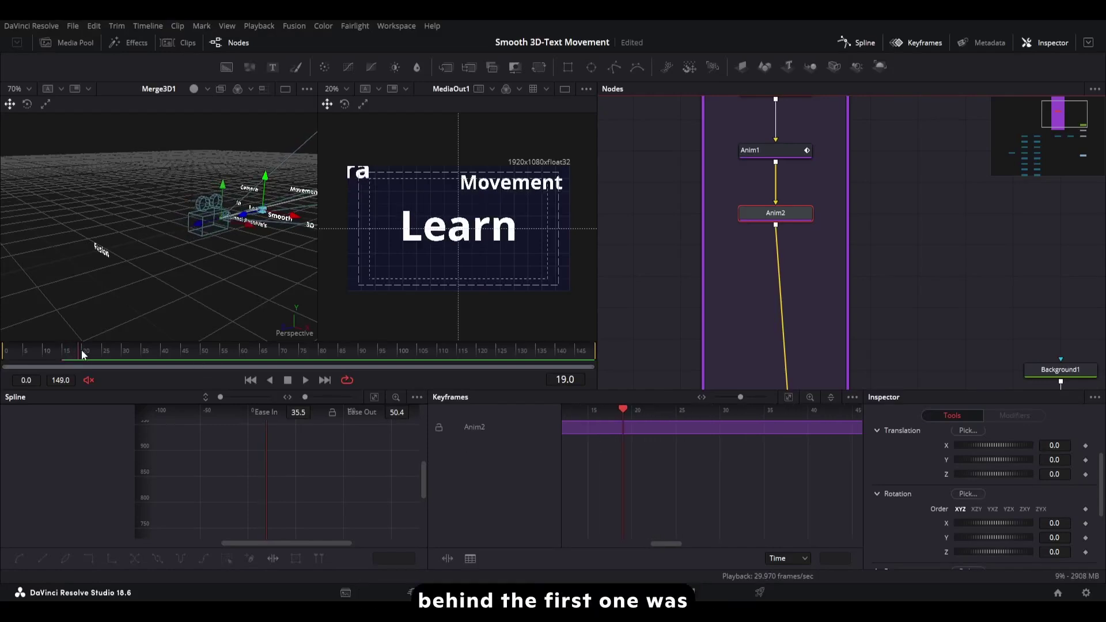
click(792, 157)
click(85, 353)
drag(85, 353, 64, 357)
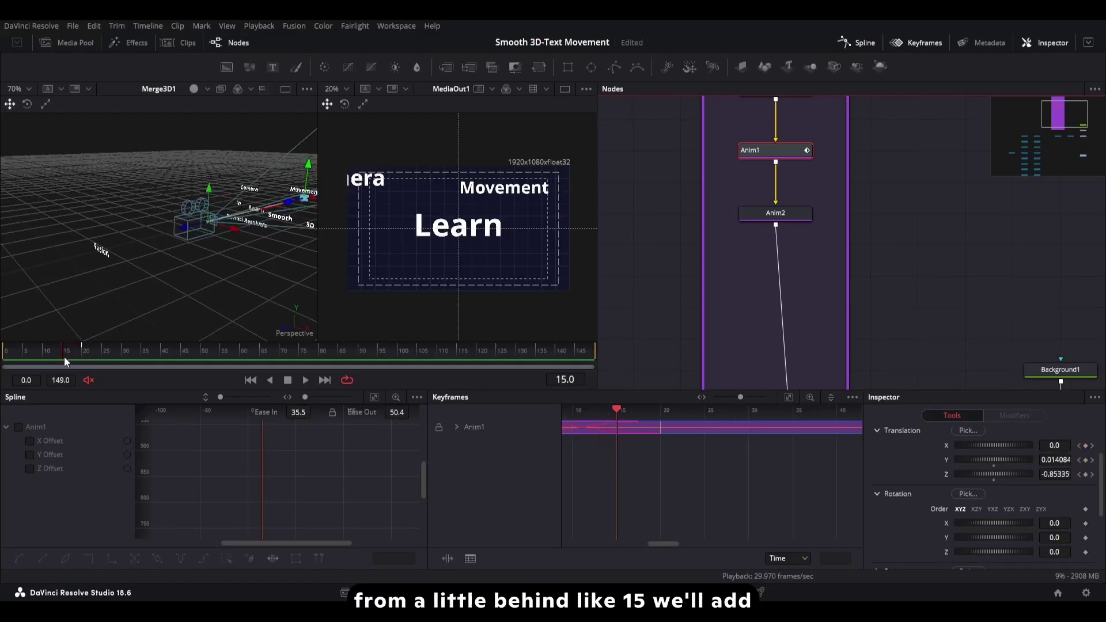
click(775, 213)
click(1085, 445)
click(1085, 460)
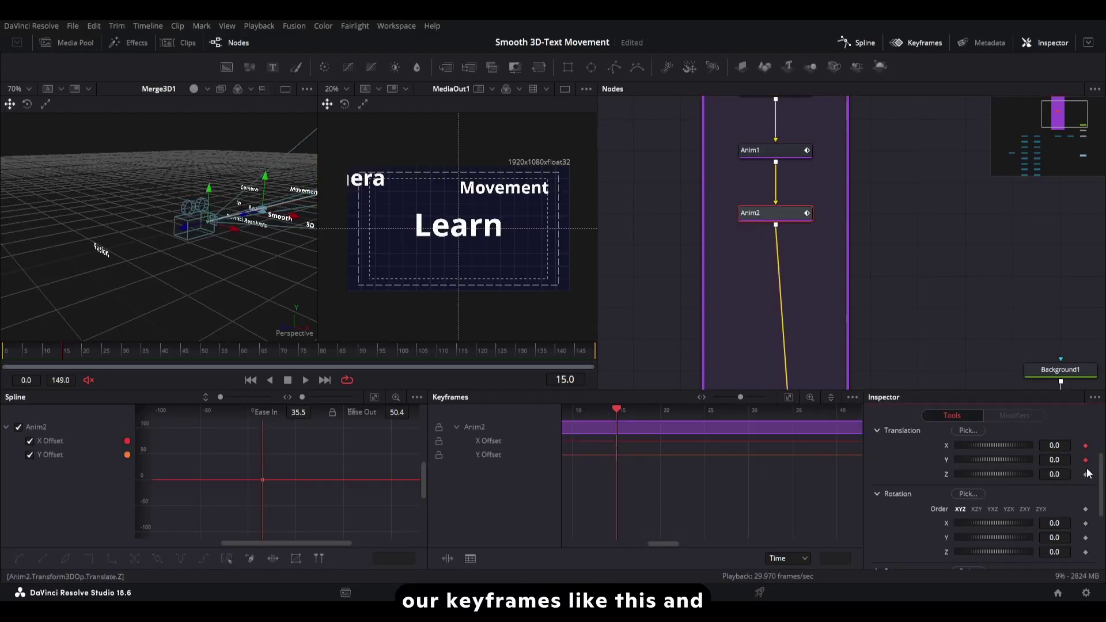
click(1085, 474)
mouse_move(144, 352)
mouse_down()
mouse_move(167, 357)
mouse_move(78, 351)
mouse_move(157, 358)
mouse_up()
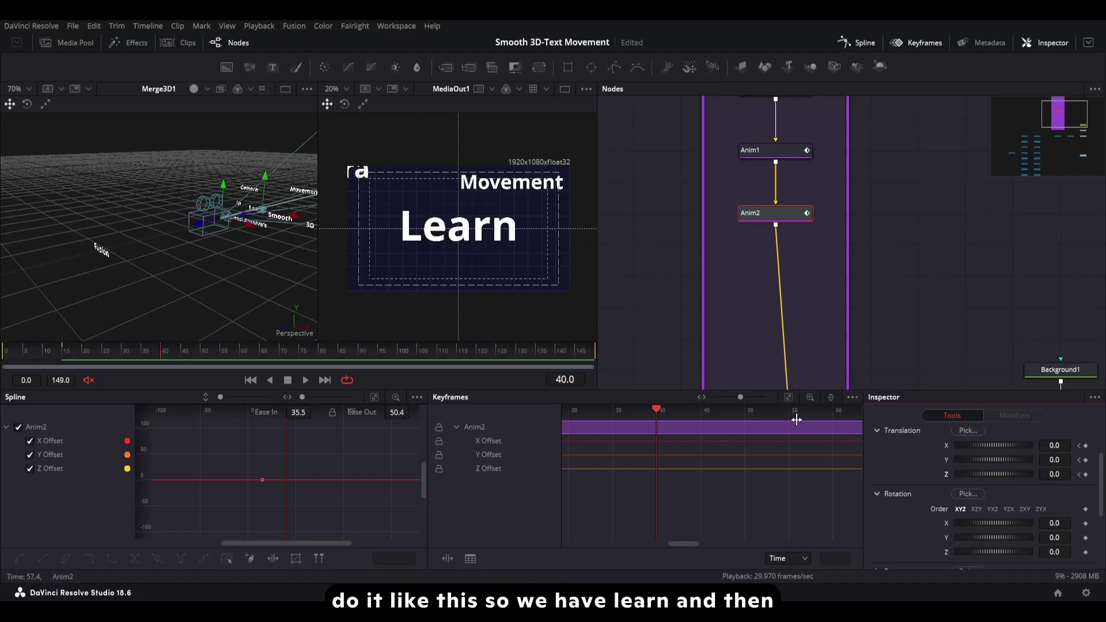
mouse_move(994, 445)
mouse_down()
mouse_move(984, 446)
mouse_move(1009, 445)
mouse_up()
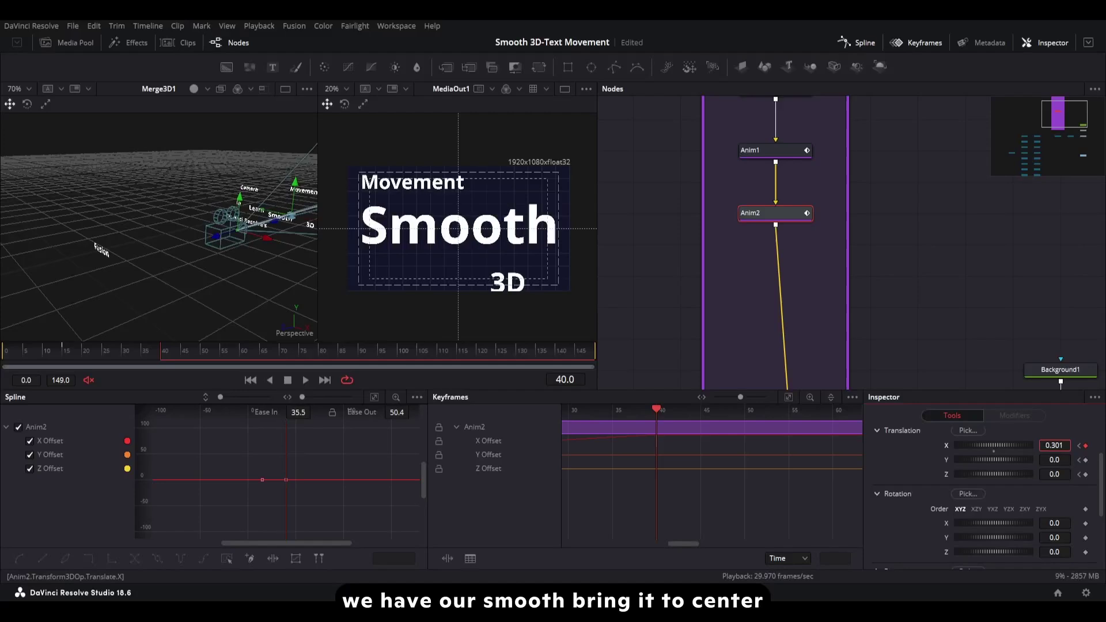
Smooth Anim2's animation curves, with Ease Out 50.8 and Ease In 35.5
key(ctrl+f)
key(ctrl+a)
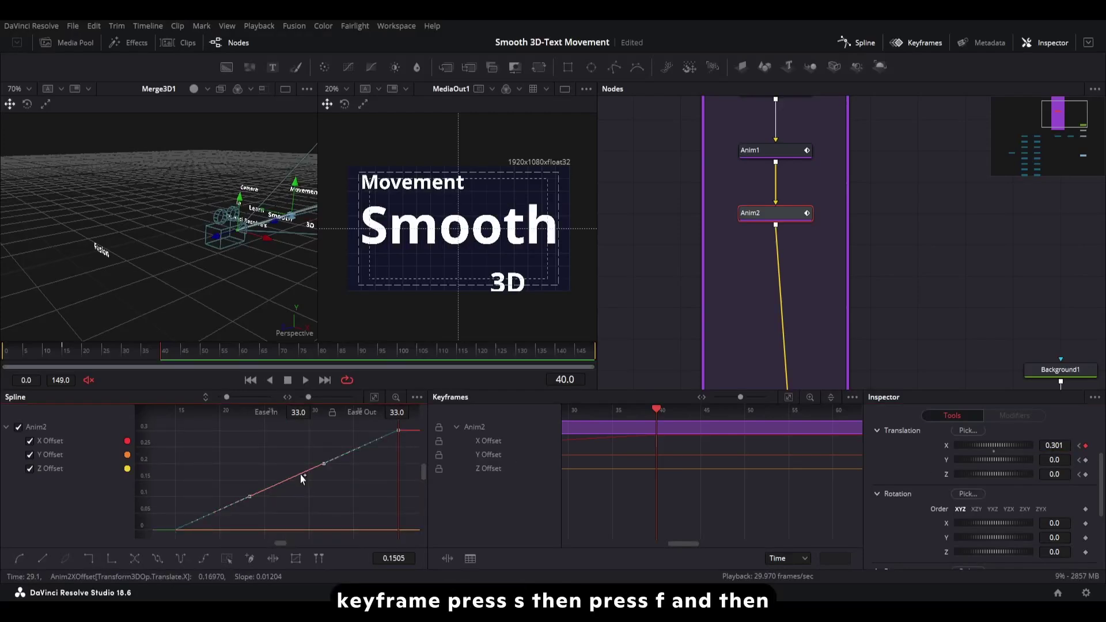
key(s)
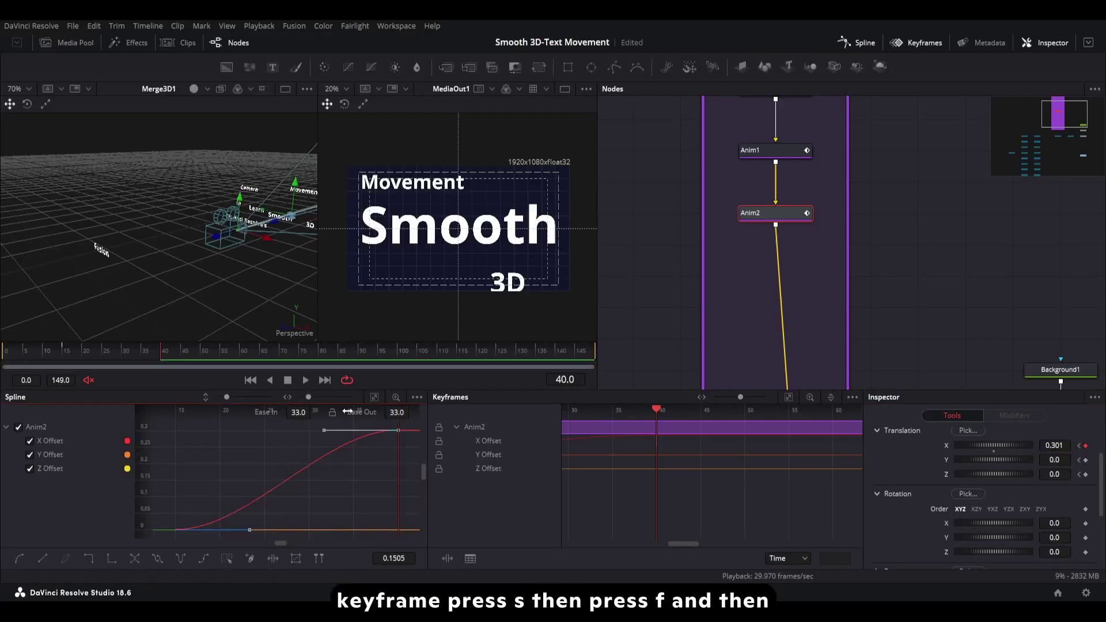
drag(412, 410, 412, 413)
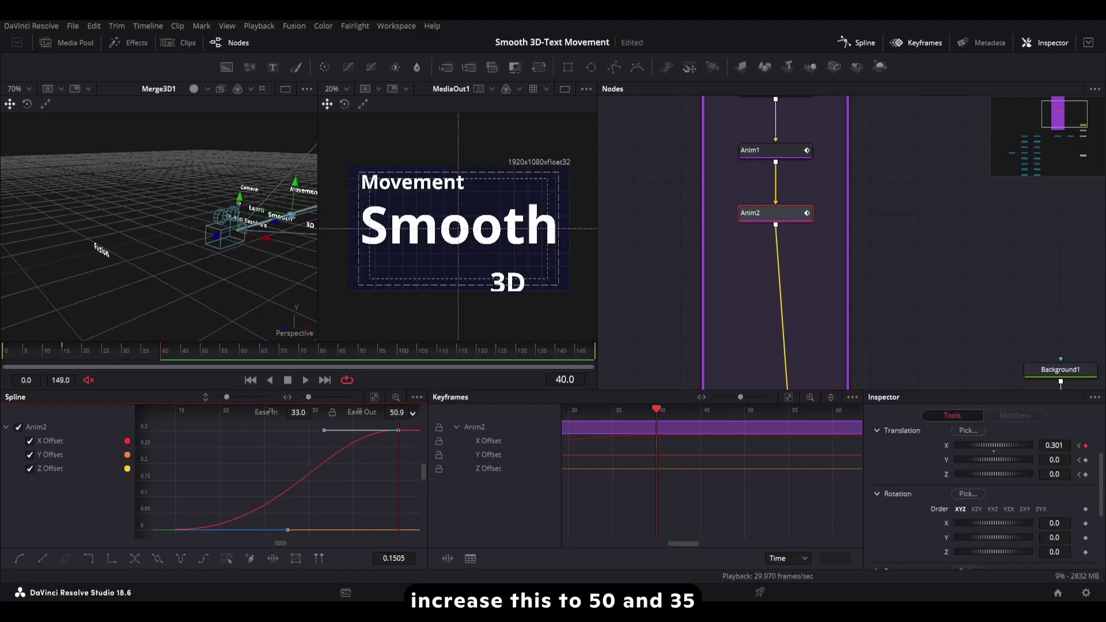
drag(314, 411, 314, 412)
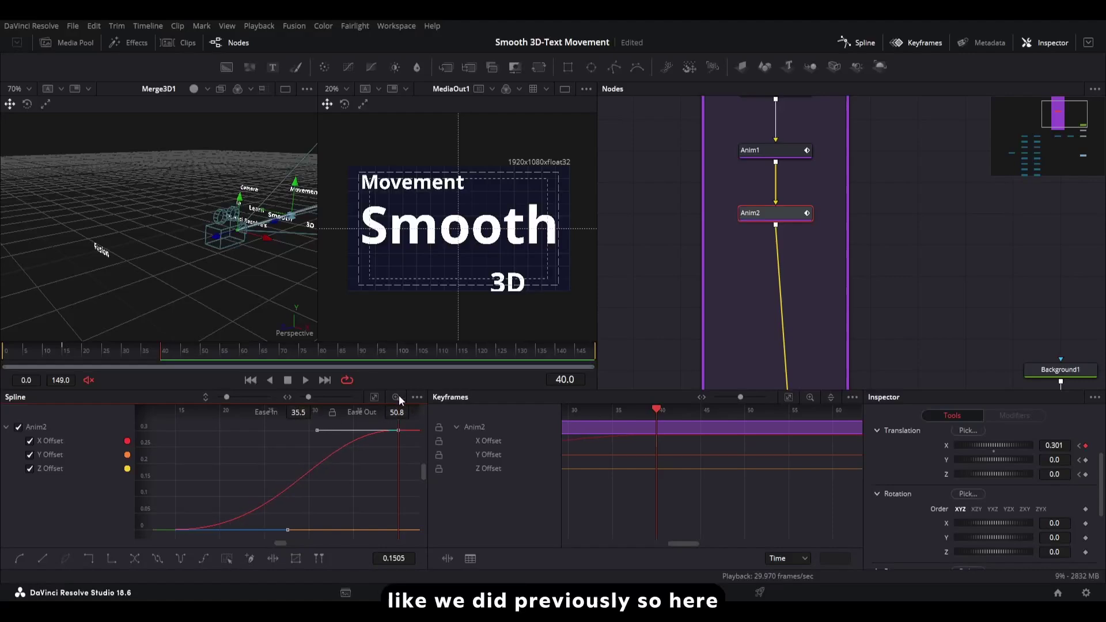
Play the animation repeatedly from frame 0 to examine the transition between the first and second camera movements
drag(758, 209, 751, 174)
drag(83, 352, 2, 355)
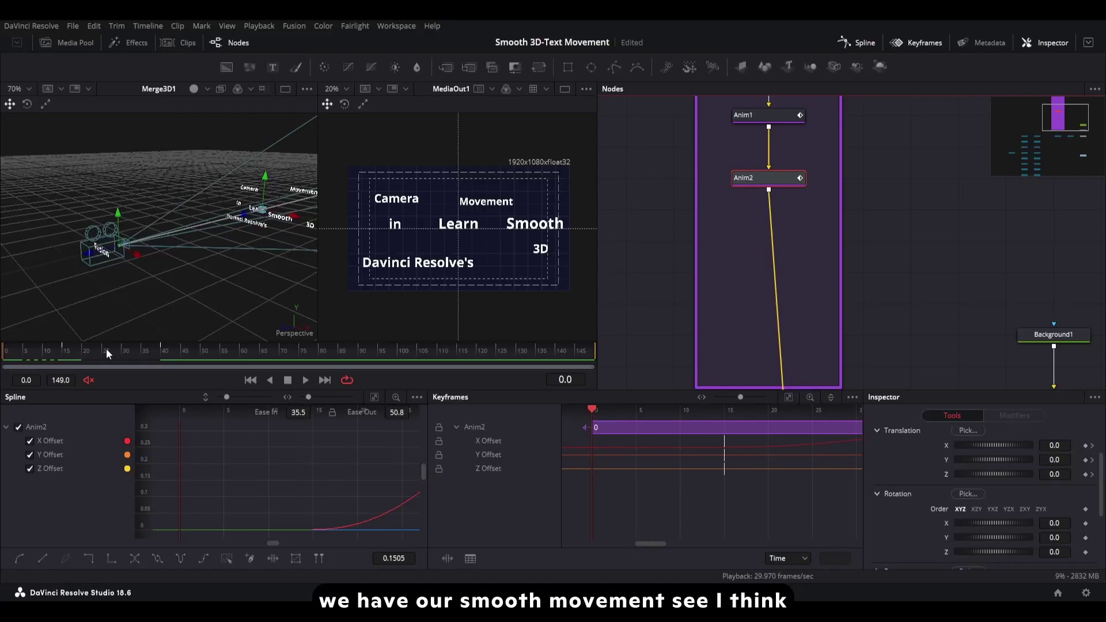
click(660, 289)
key(space)
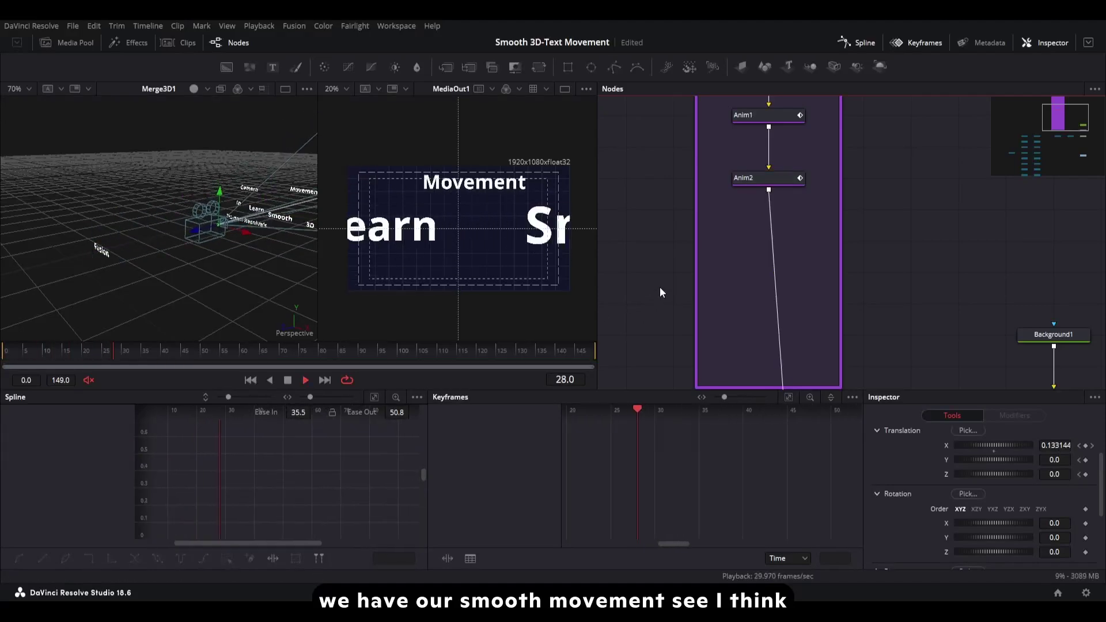
key(space)
drag(70, 343, 66, 349)
drag(58, 360, 3, 363)
key(space)
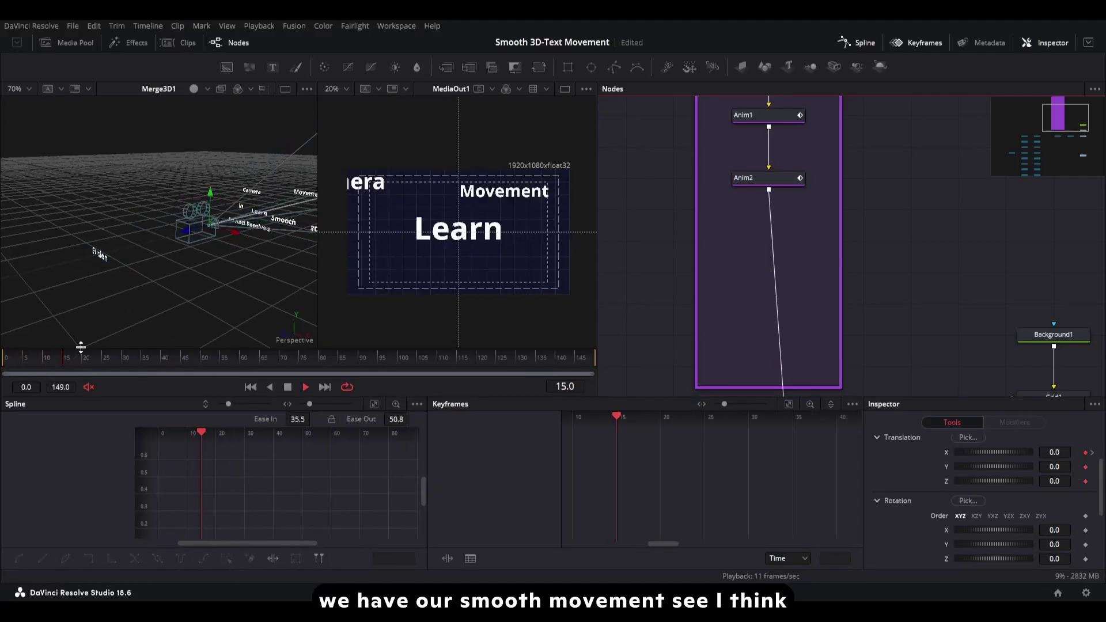
key(space)
drag(78, 360, 3, 363)
key(space)
key(space)
drag(70, 361, 3, 362)
key(space)
key(space)
key(space)
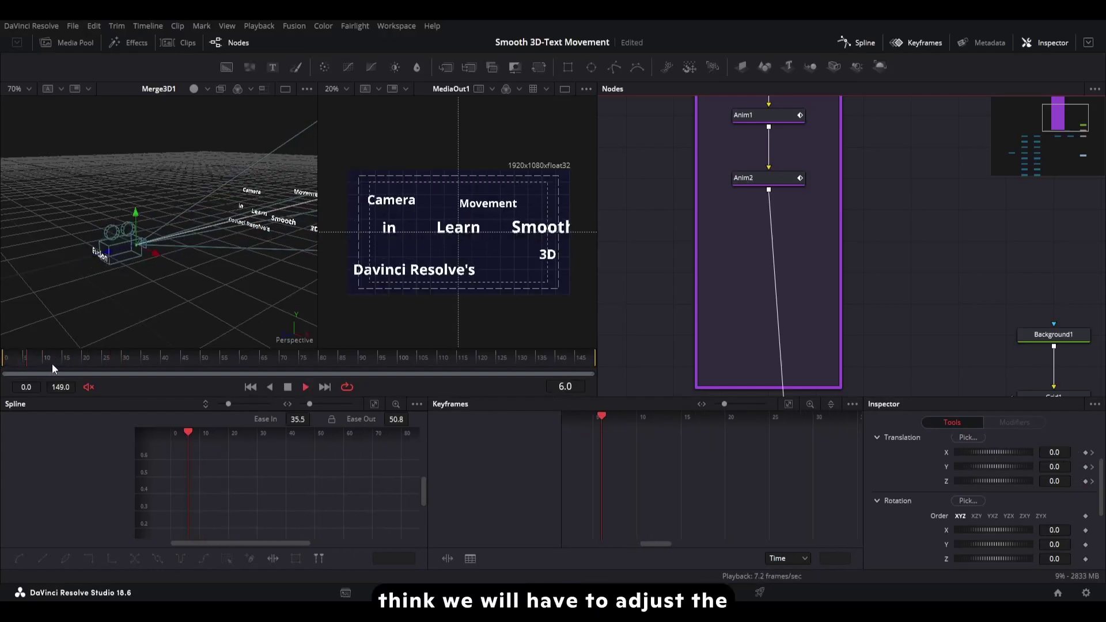
key(space)
Set the easing of all Anim1 curve keyframes to Ease In 36.0 and Ease Out 82.5
drag(771, 219, 779, 254)
click(763, 151)
click(19, 450)
click(375, 405)
key(ctrl+a)
drag(398, 419, 412, 417)
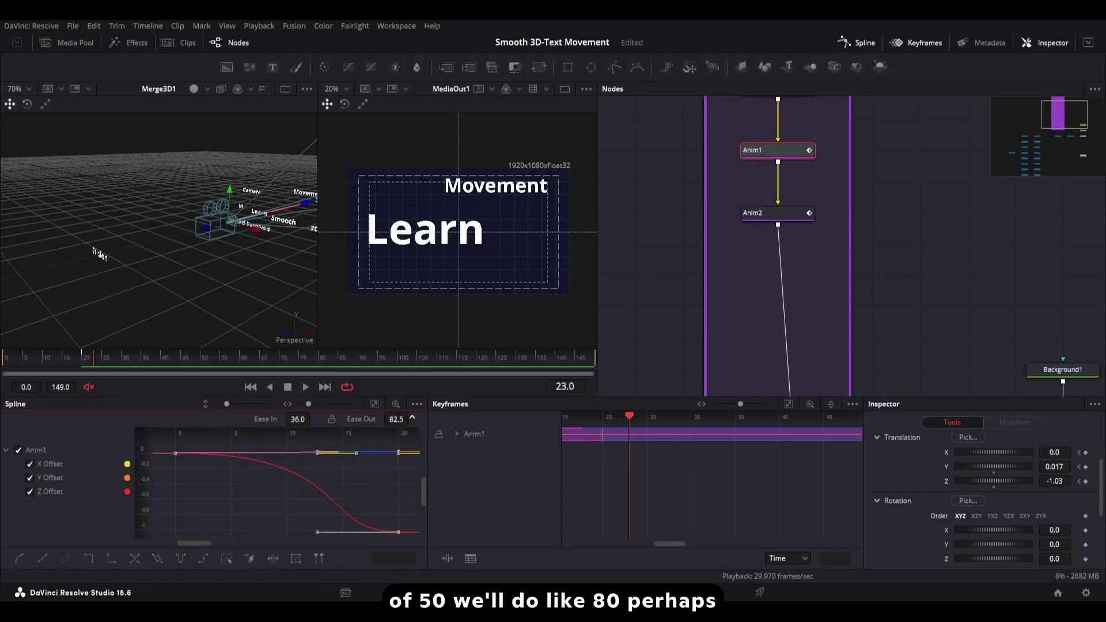
Set the smoothed Anim2 curves to Ease In 36.0 and Ease Out 80.6
click(800, 213)
click(374, 405)
click(226, 557)
drag(396, 418, 415, 418)
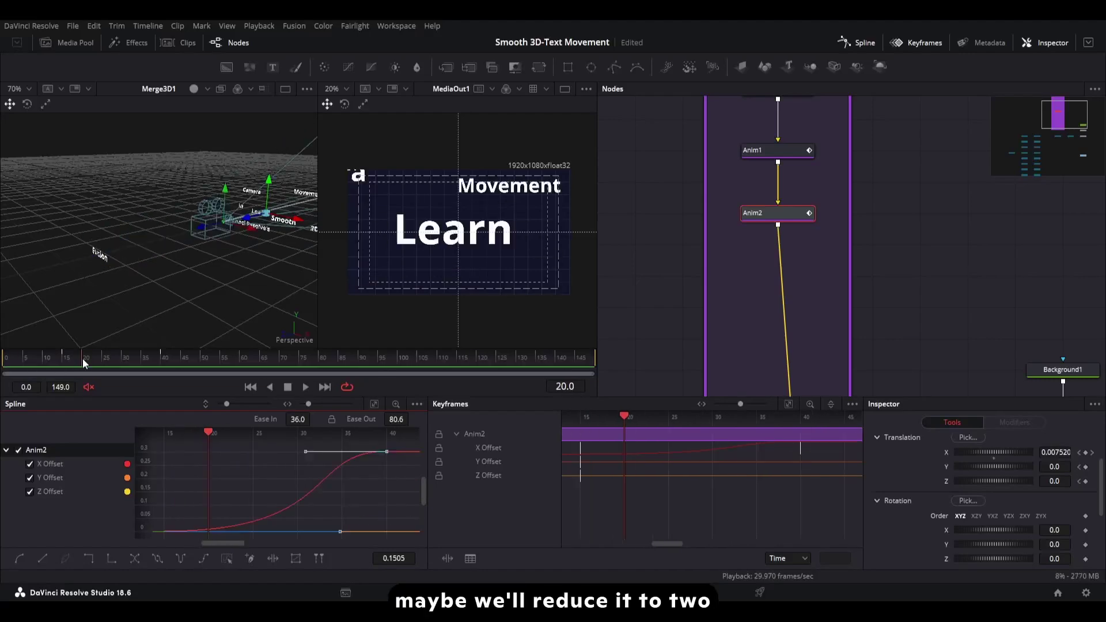
Move Anim2's starting translation keyframes to frame 18
click(82, 358)
drag(578, 492, 620, 451)
click(81, 361)
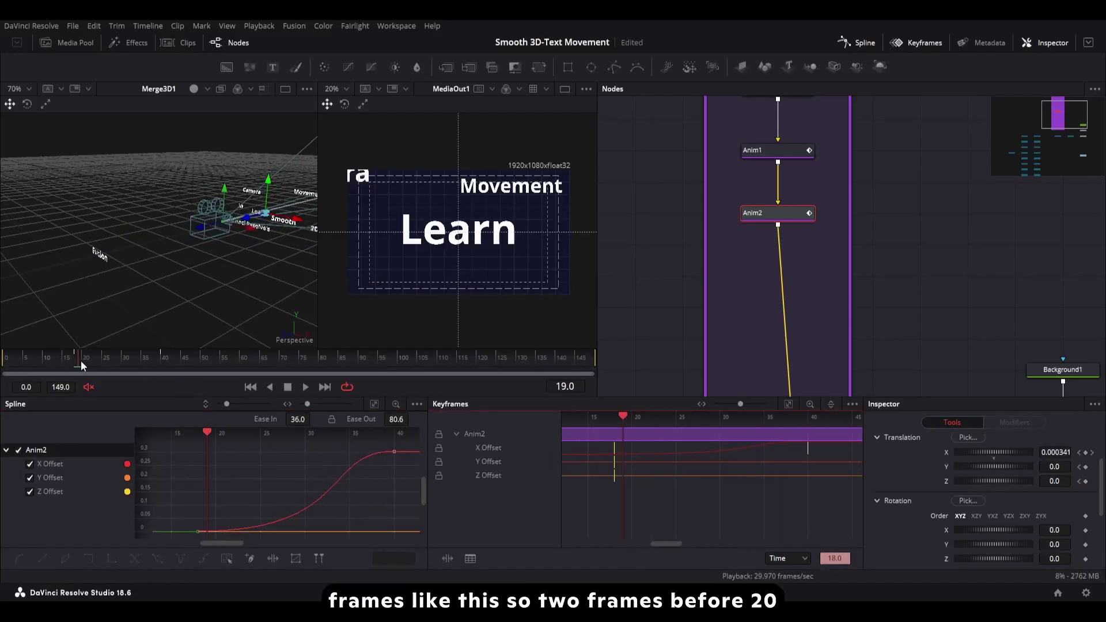
key(Left)
key(Left)
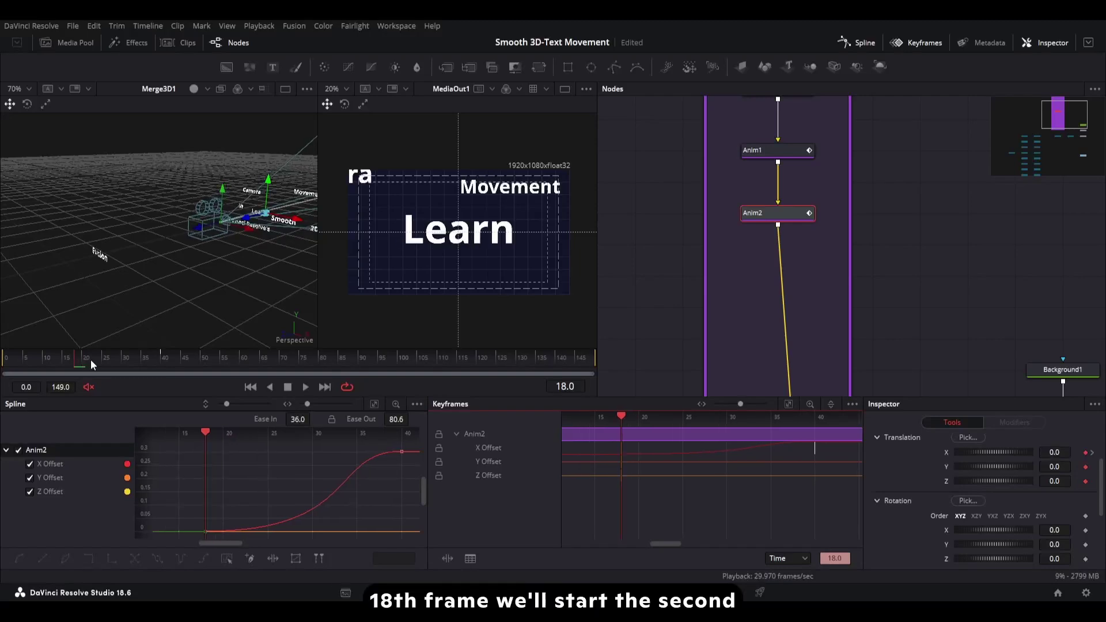
Replay both camera movements from the start to check whether the motion pauses on the word Learn
drag(71, 361, 4, 362)
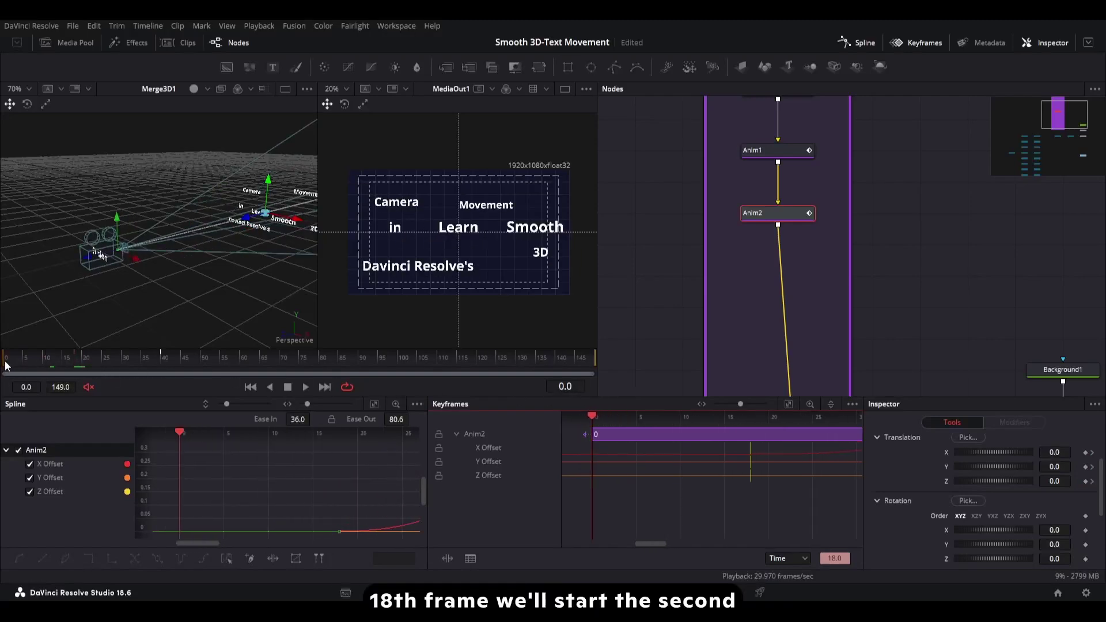
key(space)
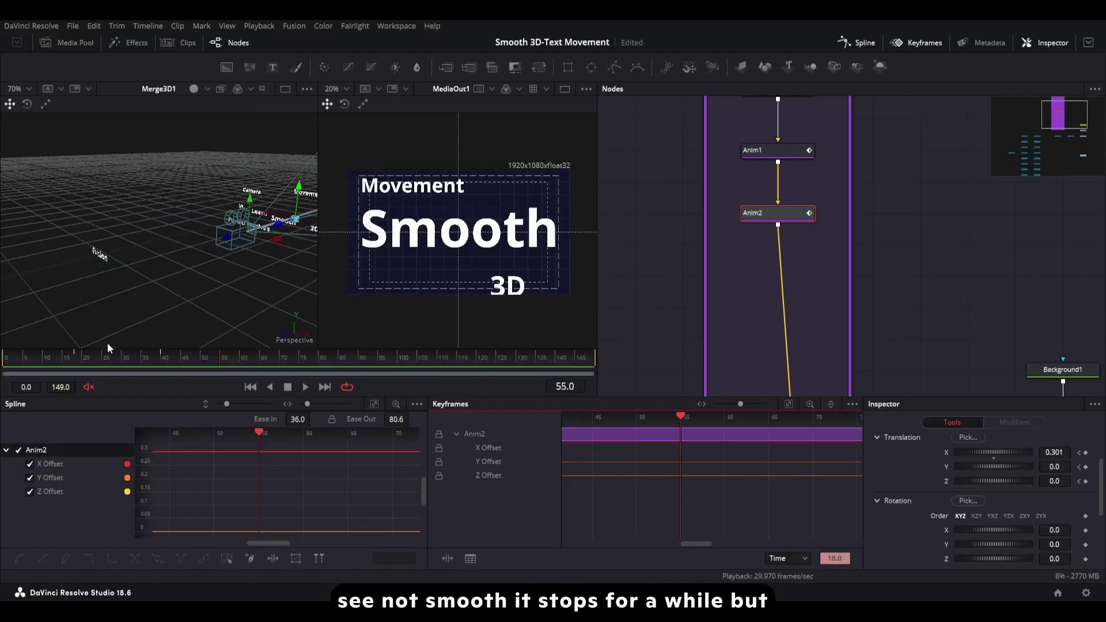
drag(76, 360, 5, 363)
key(space)
drag(75, 359, 4, 362)
key(space)
key(space)
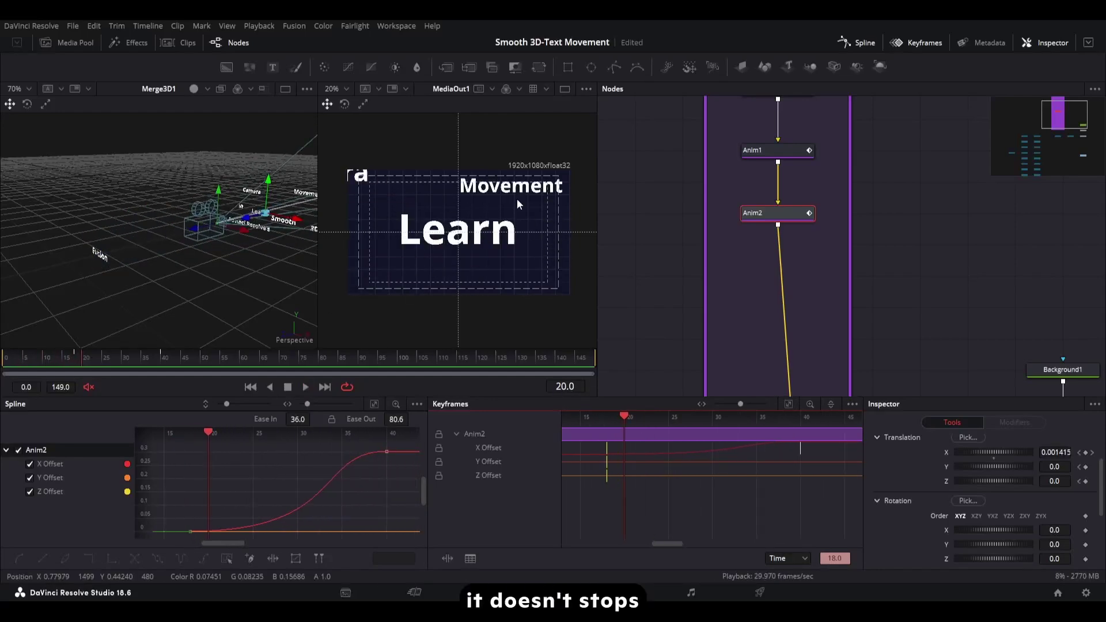
key(Home)
key(space)
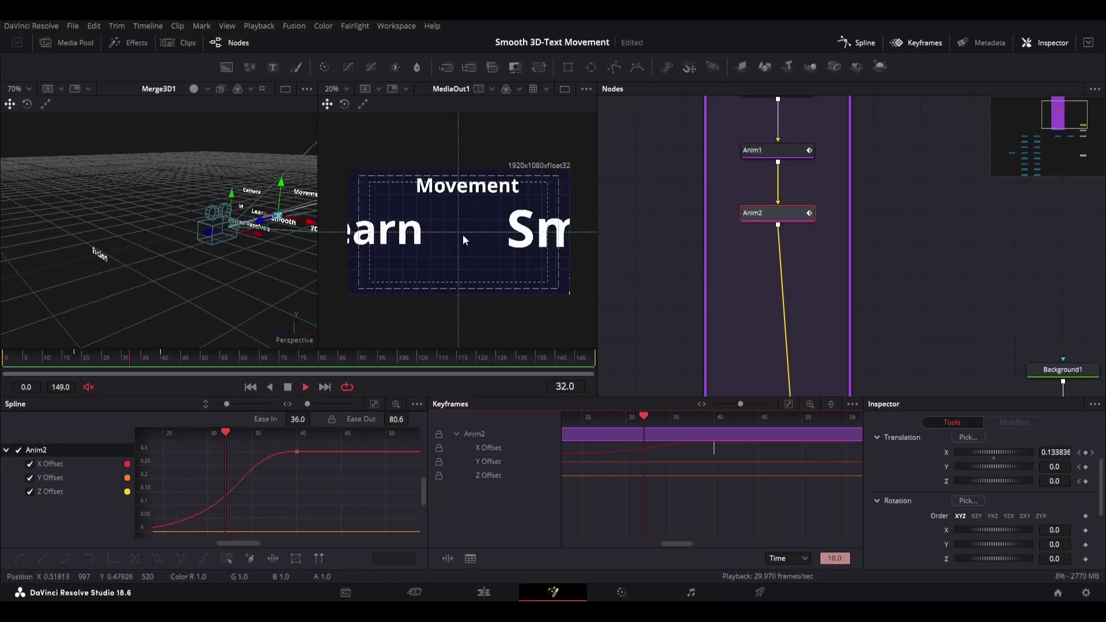
key(space)
key(Home)
key(space)
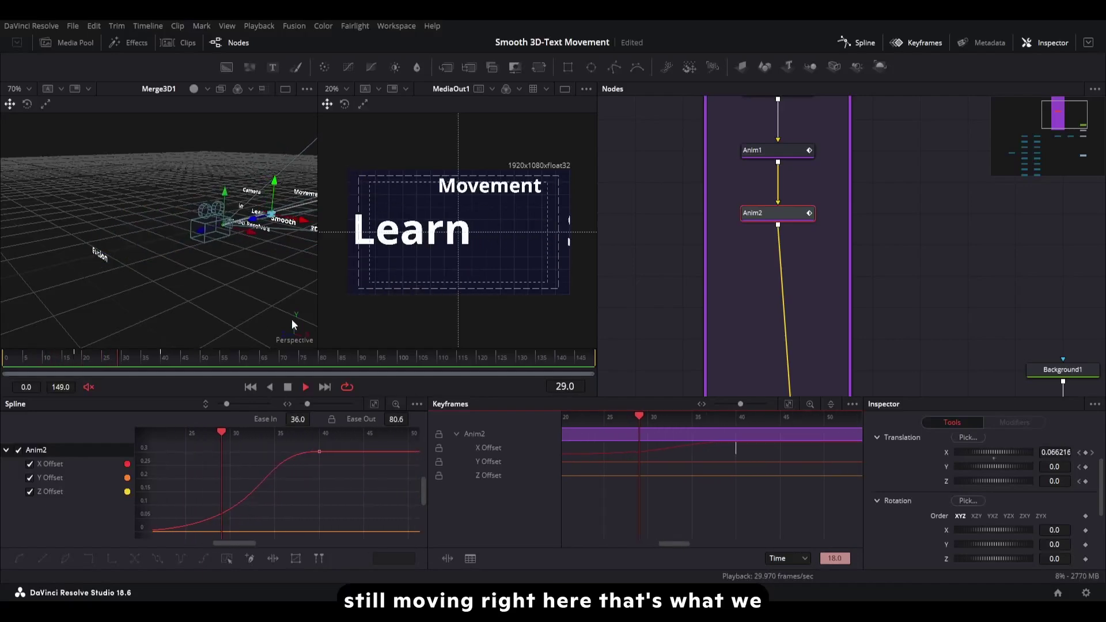
key(space)
Insert a Transform 3D node after Anim2 and rename it Anim3
drag(789, 218, 793, 193)
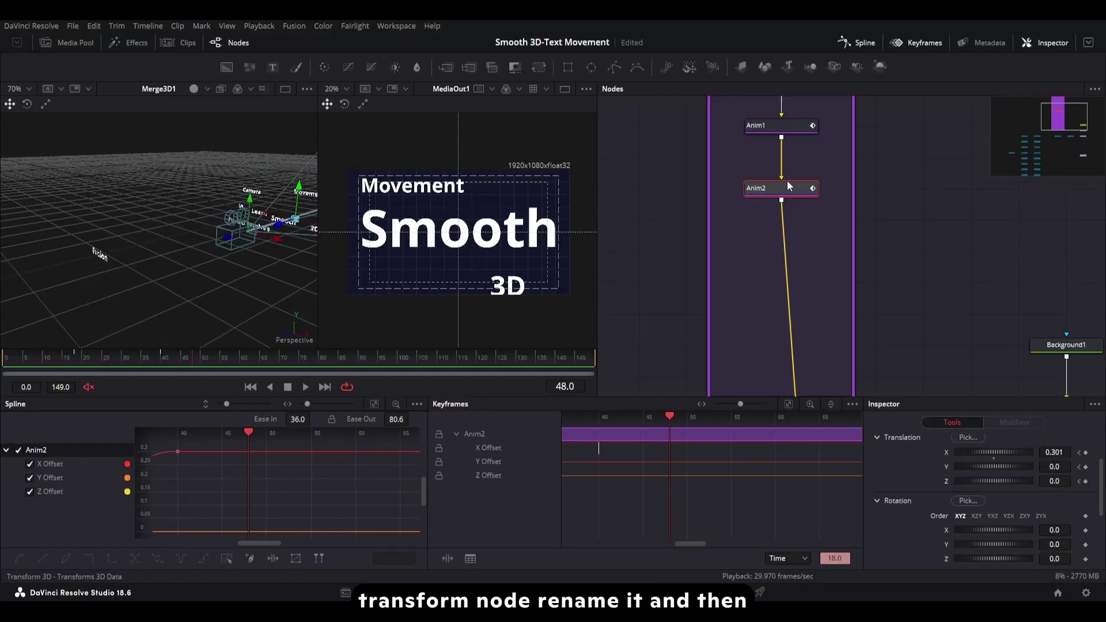
key(Return)
key(F2)
text(Anim3)
key(Return)
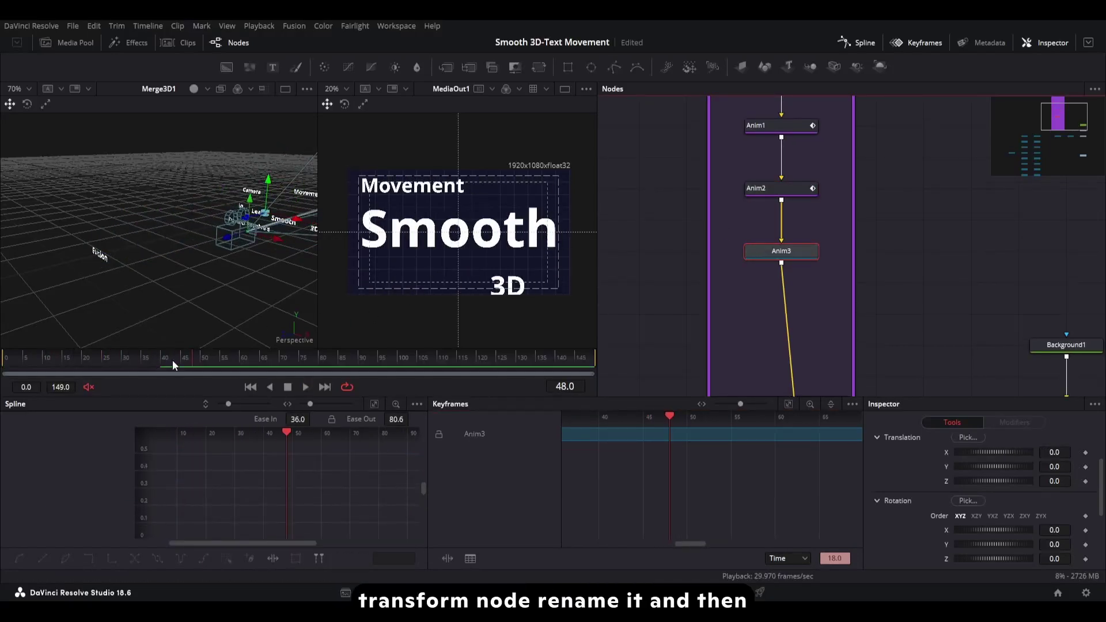
Keyframe Anim3's X, Y and Z translation at frame 38, just before Anim2's movement ends
click(790, 192)
drag(172, 353, 164, 353)
key(Left)
key(Left)
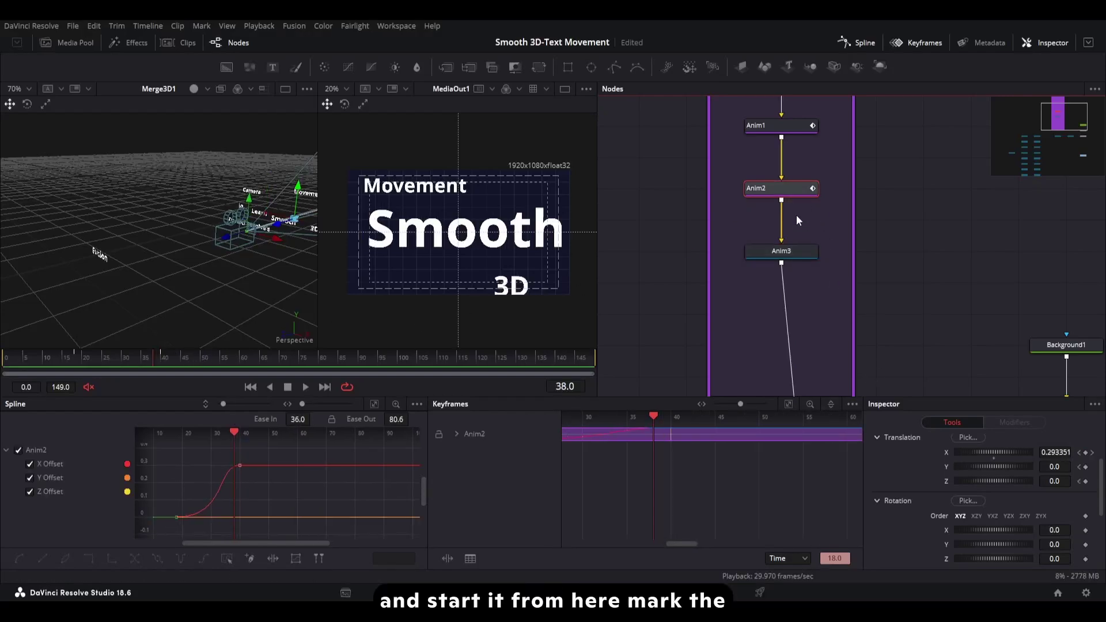
click(790, 251)
drag(225, 360, 241, 361)
click(1085, 482)
click(1085, 467)
click(1085, 452)
Set Anim3's translation at frame 60 to X 0.102, Y -0.113 and Z -0.3 to center the word 3D
drag(1056, 452, 1029, 467)
drag(1056, 482, 970, 481)
drag(1059, 453, 1054, 453)
Smooth all of Anim3's translation curves and set Ease In to 35.2 and Ease Out to 80.1
key(ctrl+f)
click(232, 556)
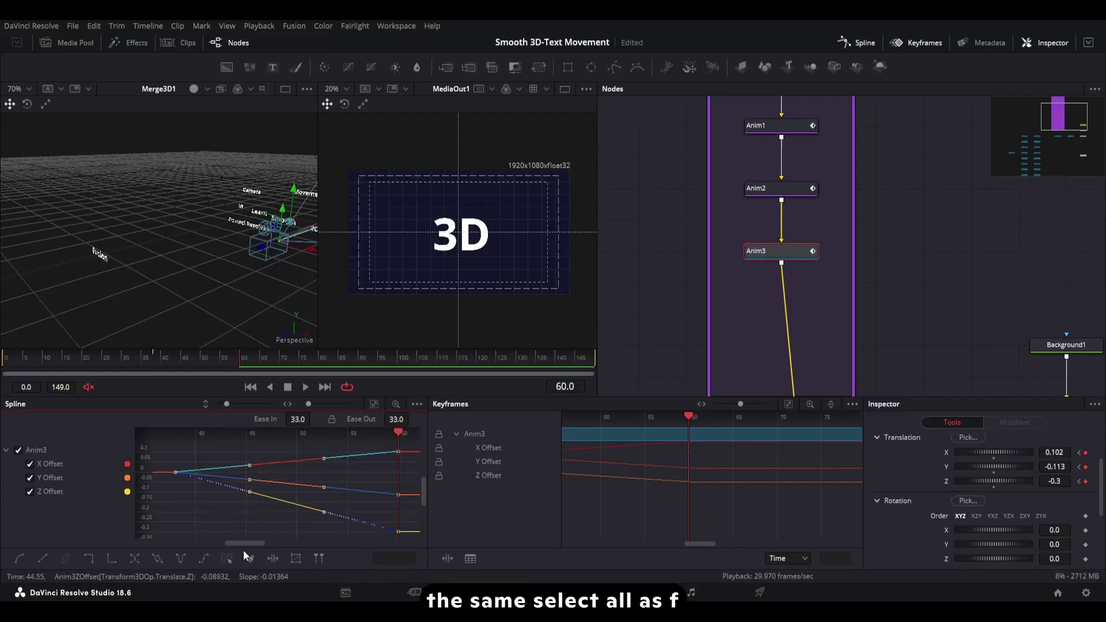
key(s)
key(f)
drag(388, 419, 413, 420)
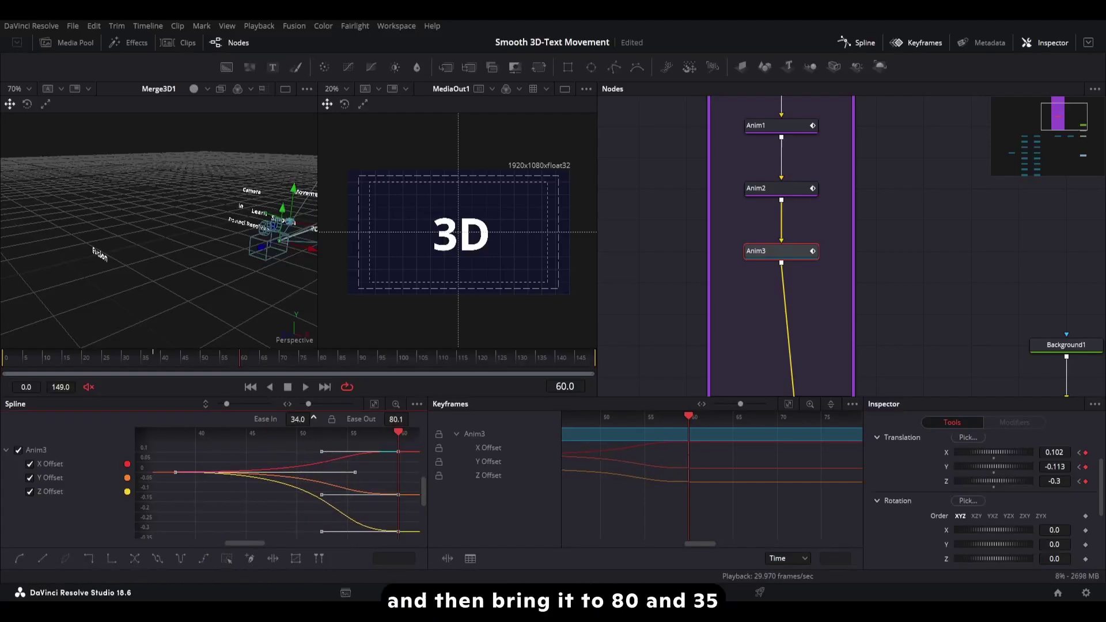
drag(295, 419, 296, 420)
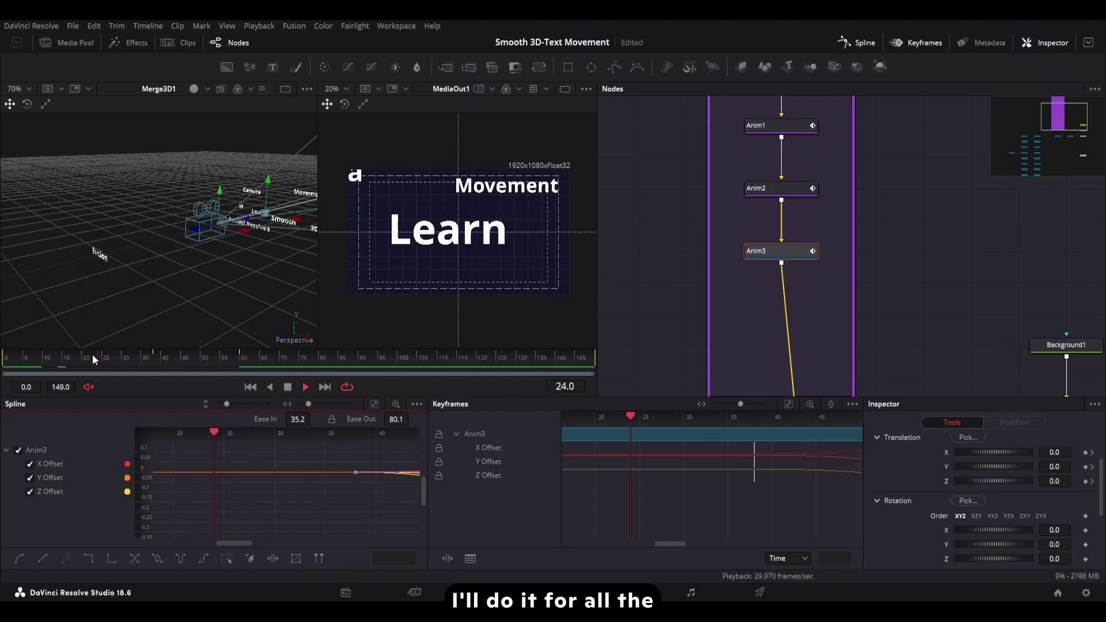
Replay the camera movements through Anim3 to check the transition to the word 3D
key(space)
scroll(775, 264, down, 5)
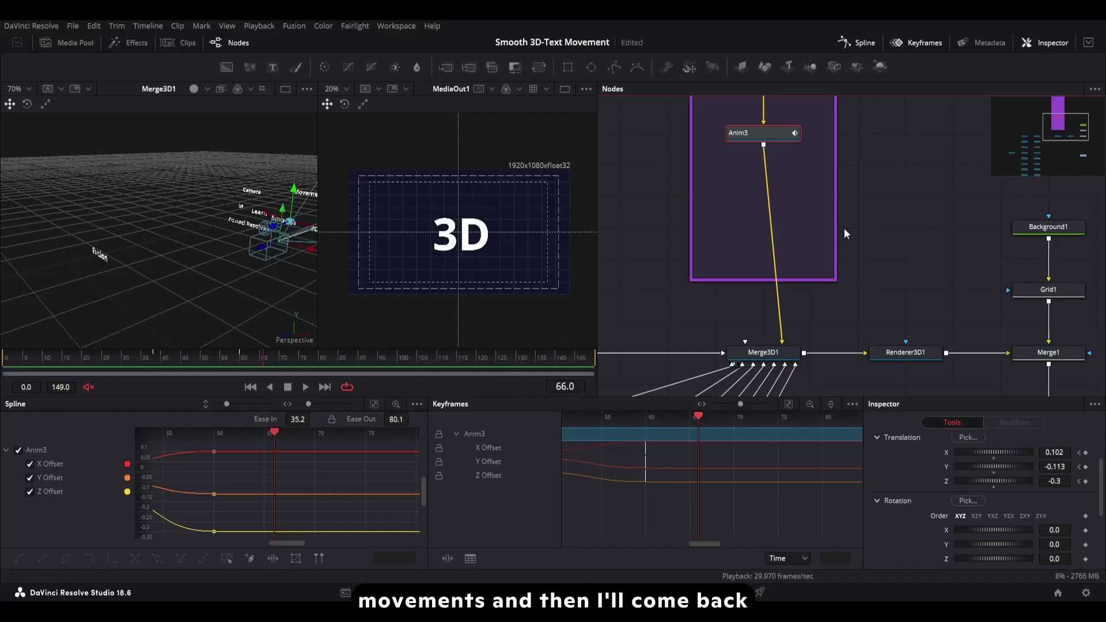
scroll(844, 233, up, 5)
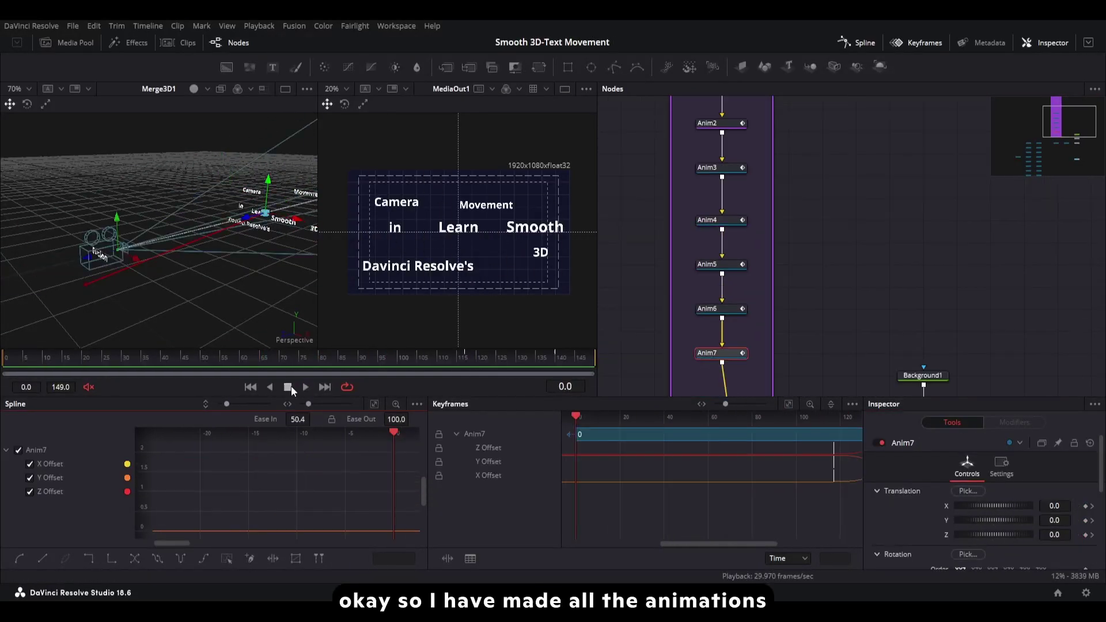
Examine Anim1's updated easing by fitting its translation curves in the spline view
scroll(757, 242, down, 2)
drag(748, 211, 747, 278)
scroll(750, 203, up, 2)
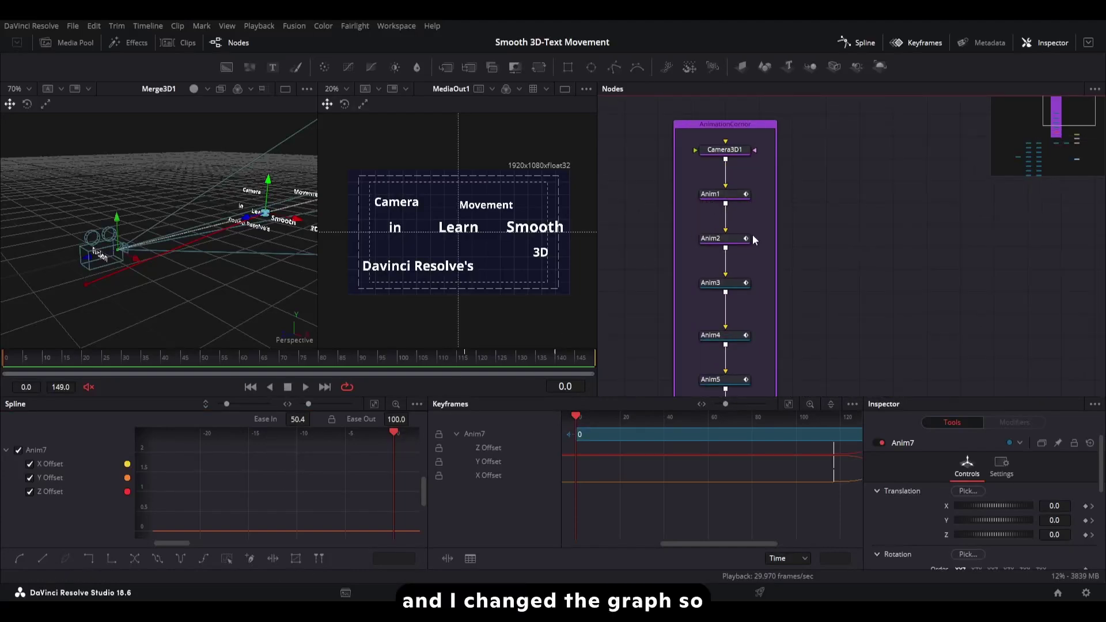
click(724, 195)
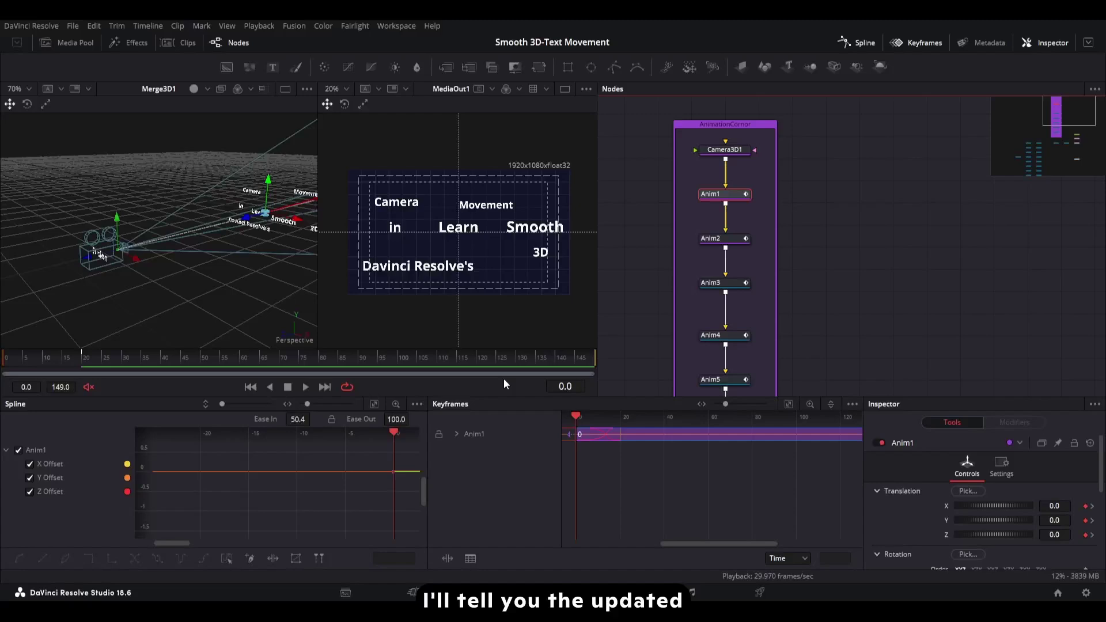
click(374, 403)
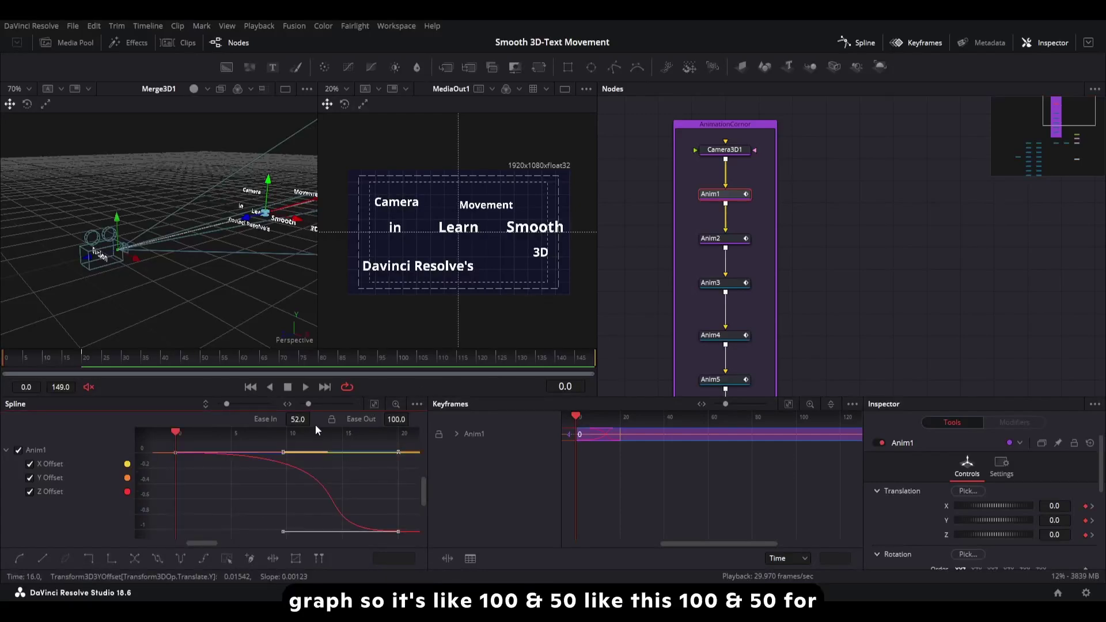
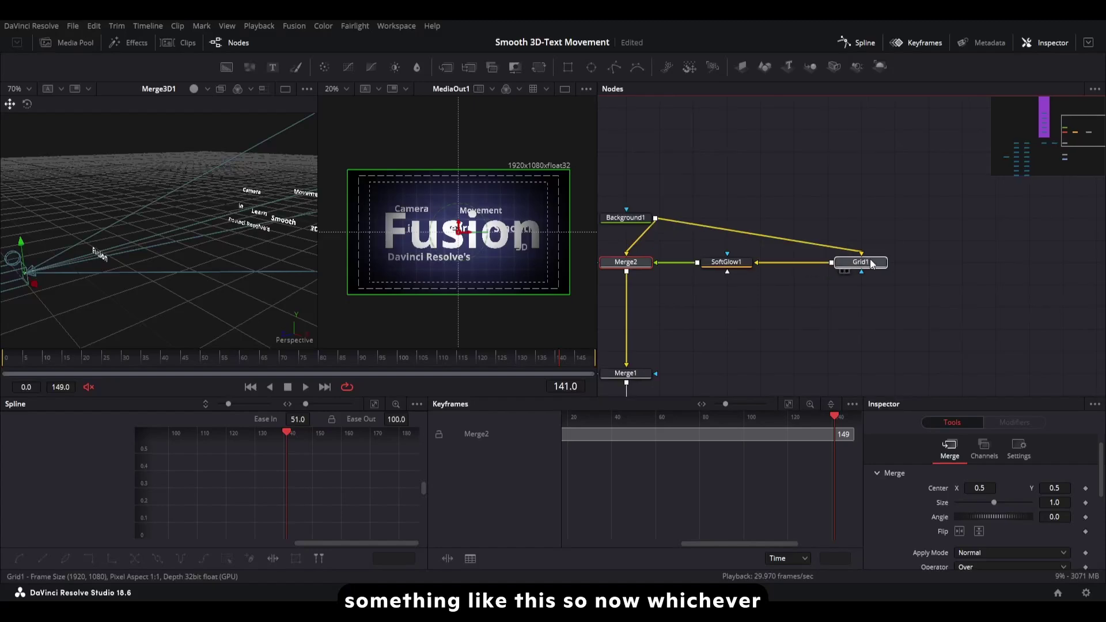
Show only the MediaOut1 viewer and set SoftGlow1's gain to 1.26 and glow size to 2.4
click(737, 263)
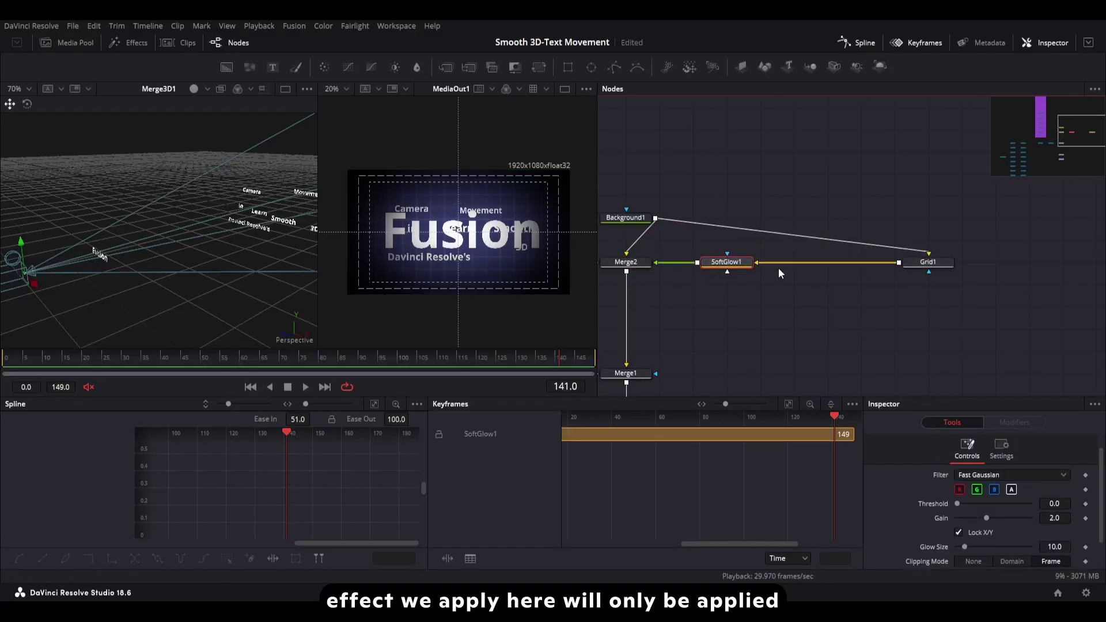
click(925, 261)
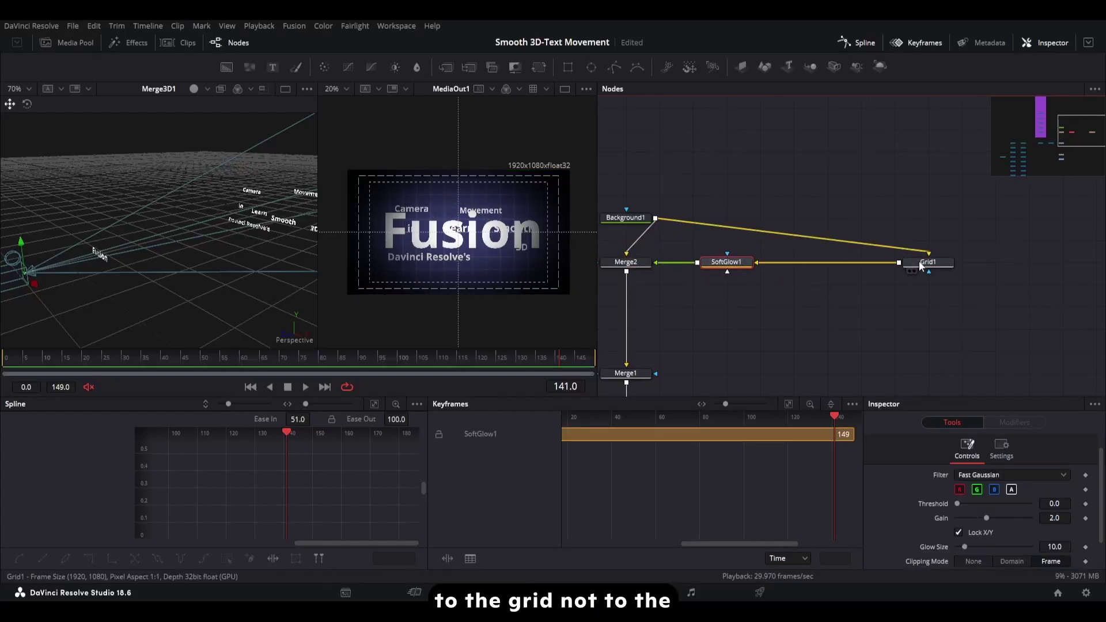
click(726, 262)
drag(968, 565, 956, 564)
scroll(447, 192, up, 4)
scroll(471, 240, up, 6)
click(564, 88)
scroll(312, 196, down, 2)
scroll(312, 195, down, 3)
scroll(290, 193, up, 3)
drag(956, 564, 975, 537)
scroll(441, 261, down, 8)
drag(442, 261, 384, 160)
Set Vignette1's softness to 1.0 and anamorphism to 0.33, and reduce its size
drag(682, 386, 731, 280)
click(683, 275)
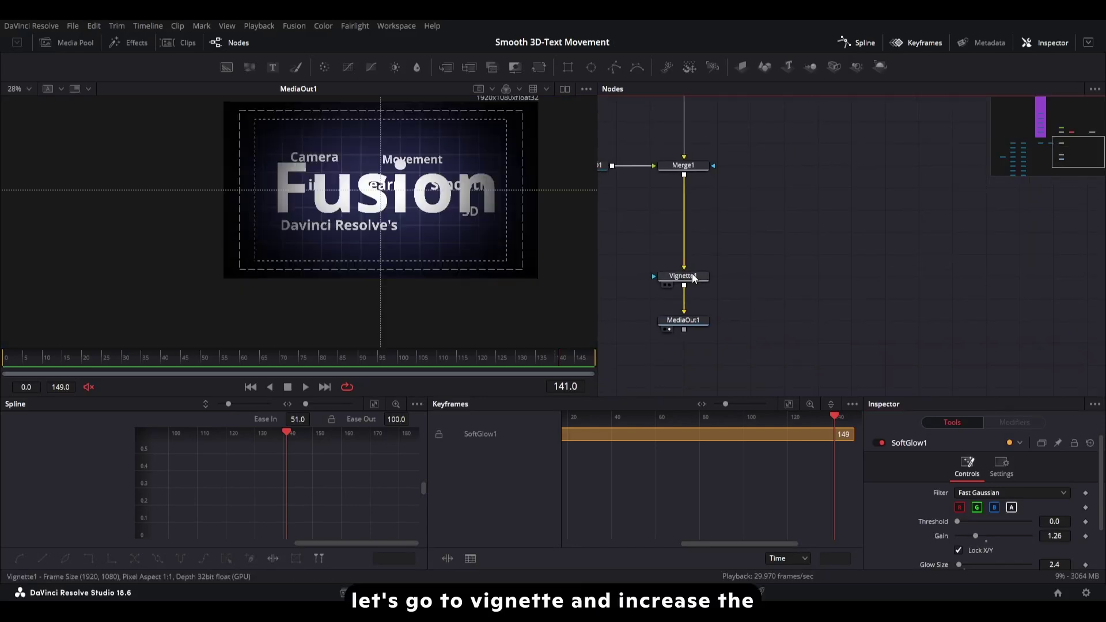
scroll(998, 519, down, 3)
drag(996, 502, 1030, 501)
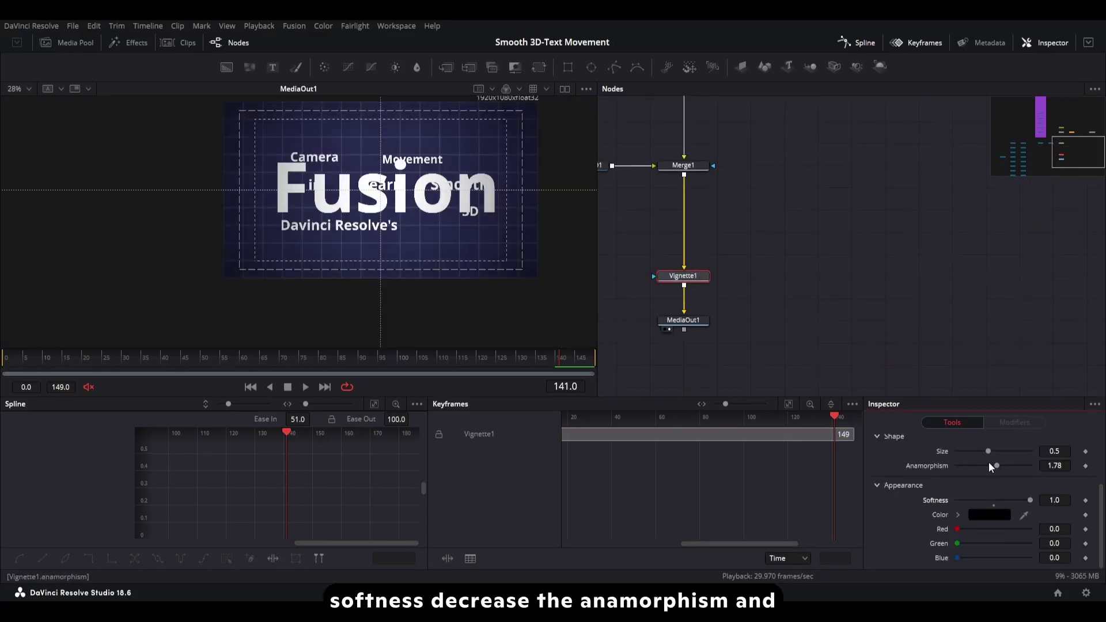
drag(997, 465, 921, 451)
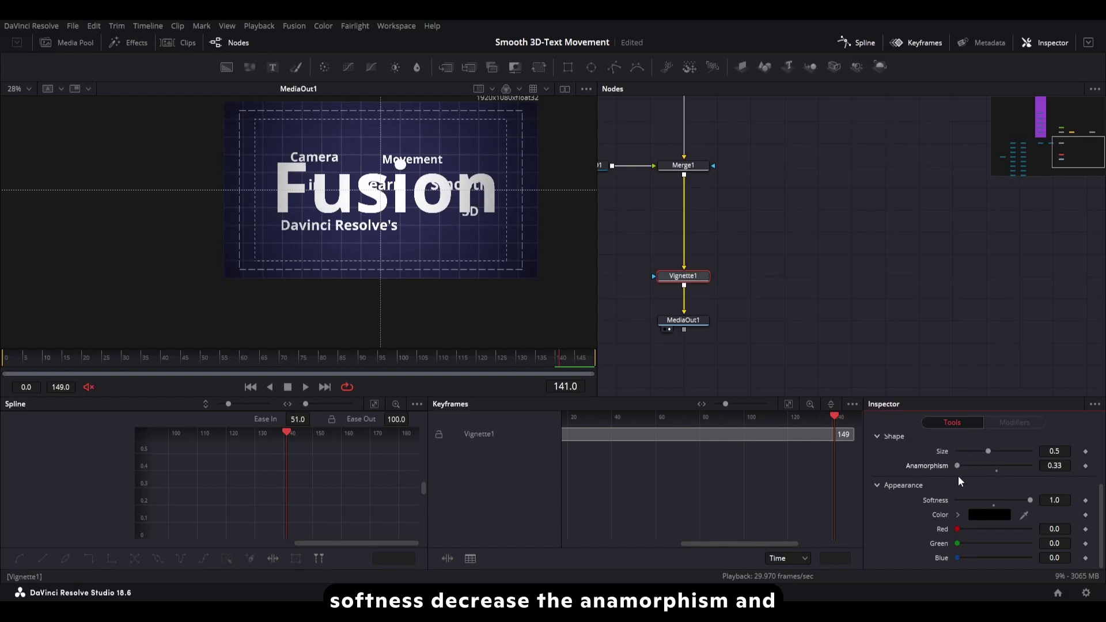
drag(986, 450, 965, 447)
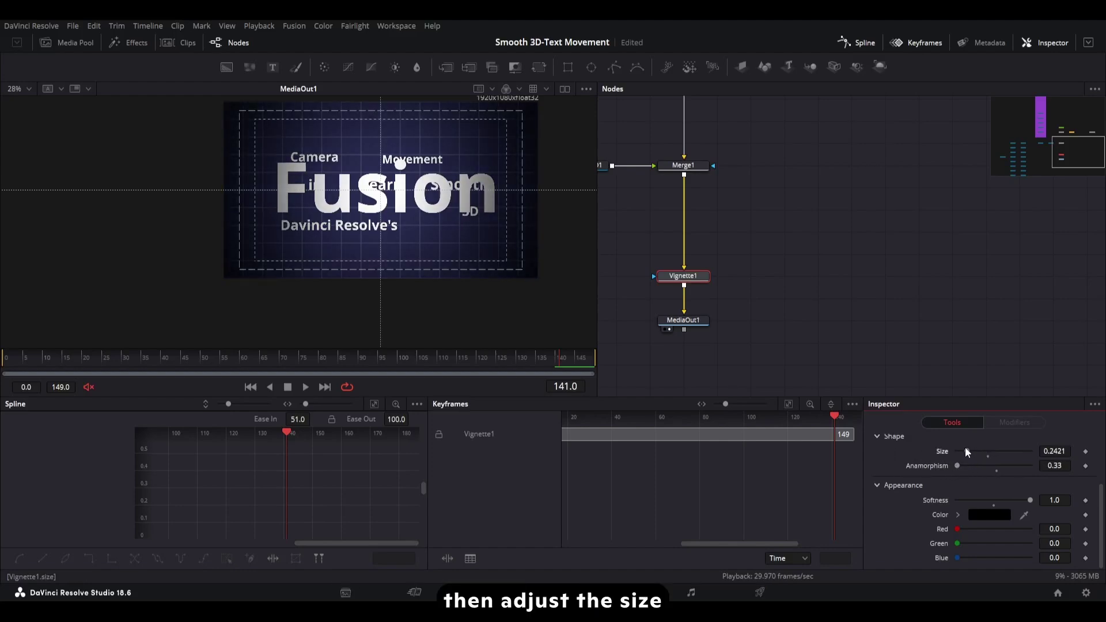
drag(964, 451, 977, 451)
Switch Vignette1 off and on repeatedly to compare the image with and without the vignette
scroll(962, 449, up, 3)
click(878, 435)
click(878, 436)
click(878, 436)
click(876, 436)
click(877, 435)
click(876, 436)
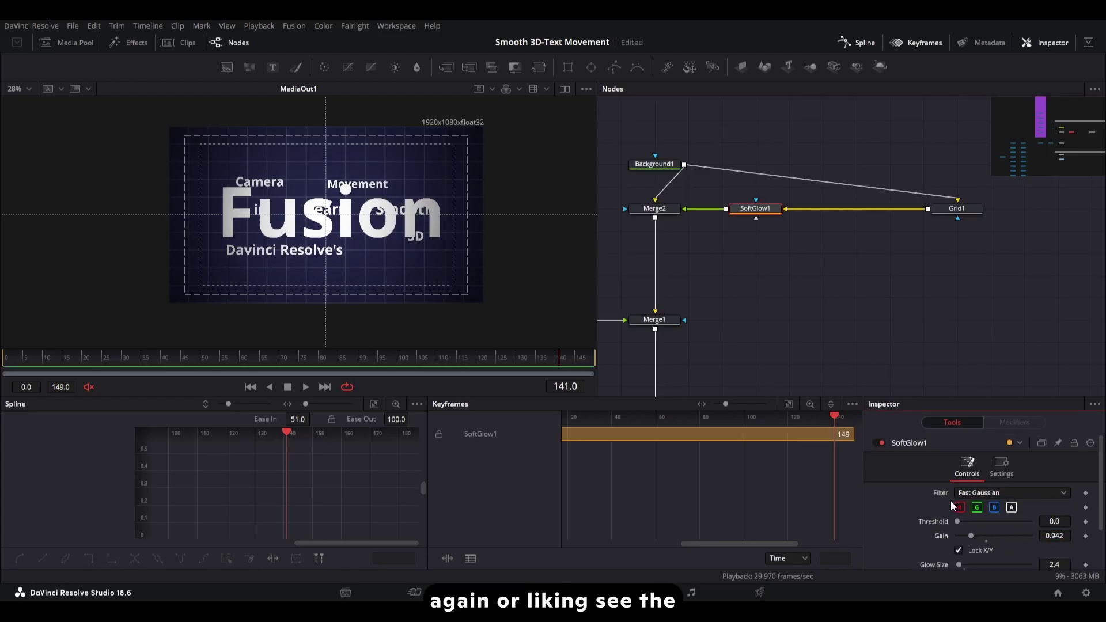
Compare the image with SoftGlow1 off and on, and reduce its gain to 0.609
click(877, 444)
click(877, 445)
drag(1056, 536, 1019, 536)
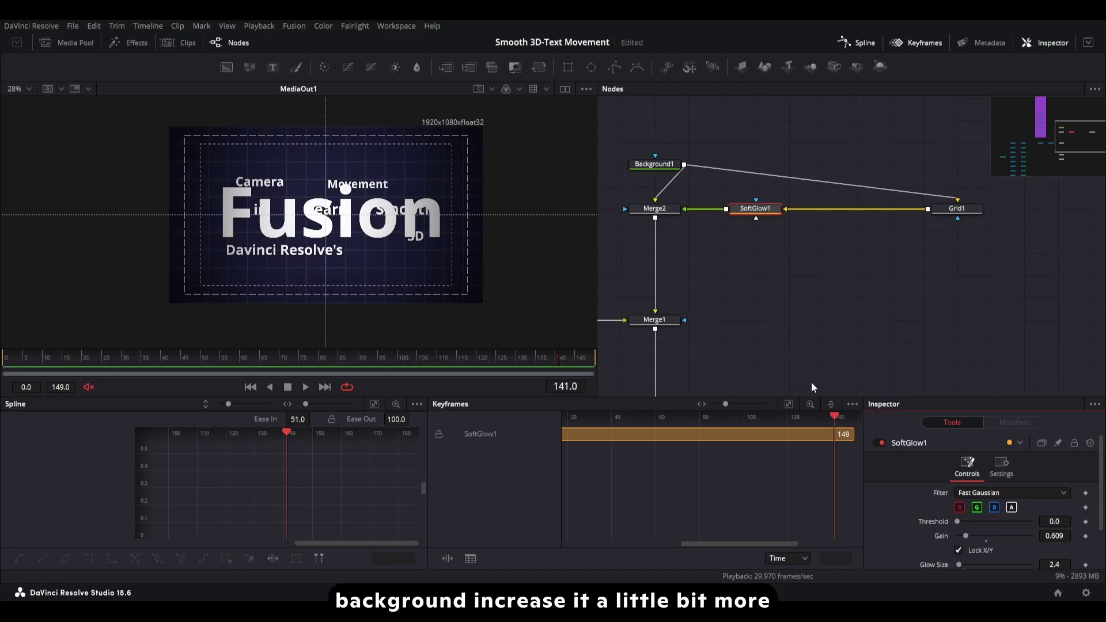
Insert a Color Corrector node between Merge1 and Vignette1
scroll(775, 232, down, 3)
click(700, 185)
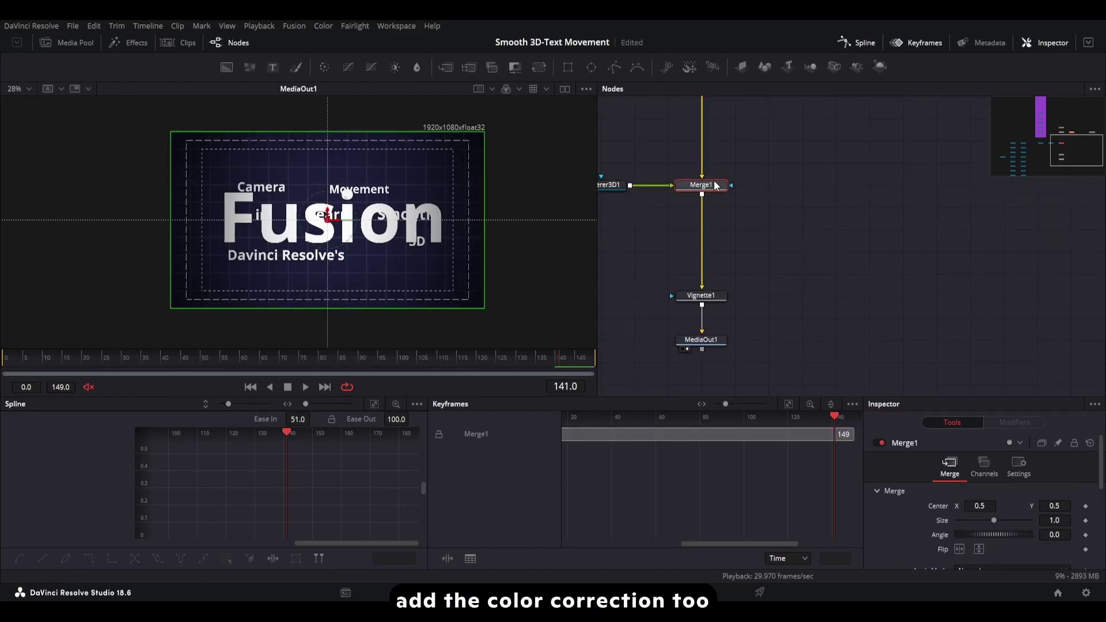
key(shift+space)
text(color corrector)
key(Return)
drag(714, 210, 714, 251)
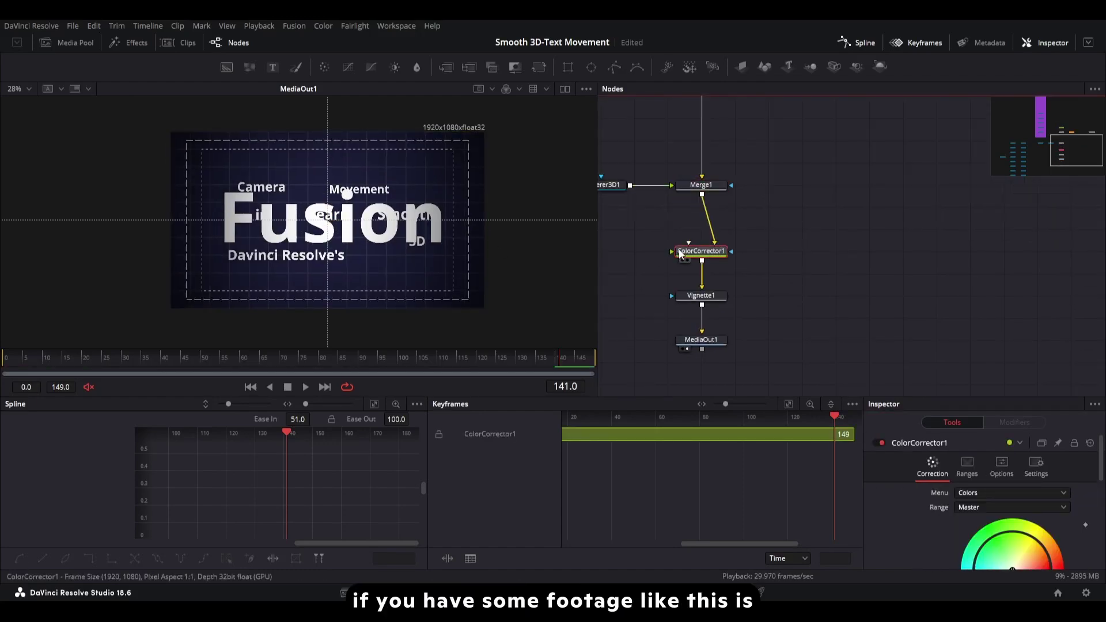
Set the Color Corrector's hue to -0.11, contrast to 1.061 and gamma to 0.906, and compare it with the uncorrected image
scroll(1011, 484, down, 3)
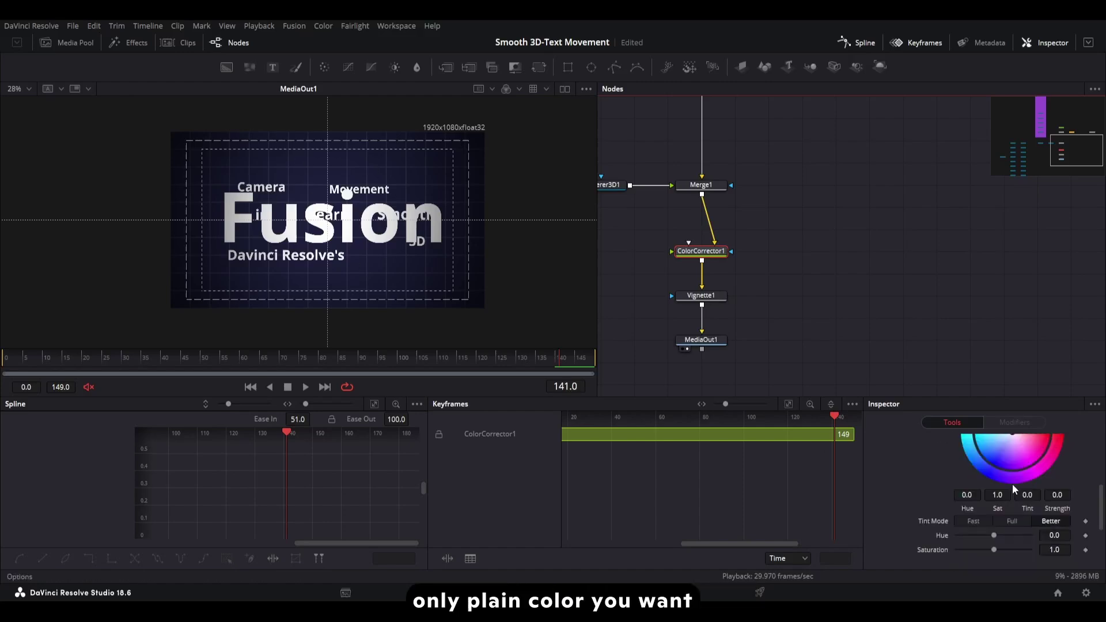
drag(995, 537, 990, 535)
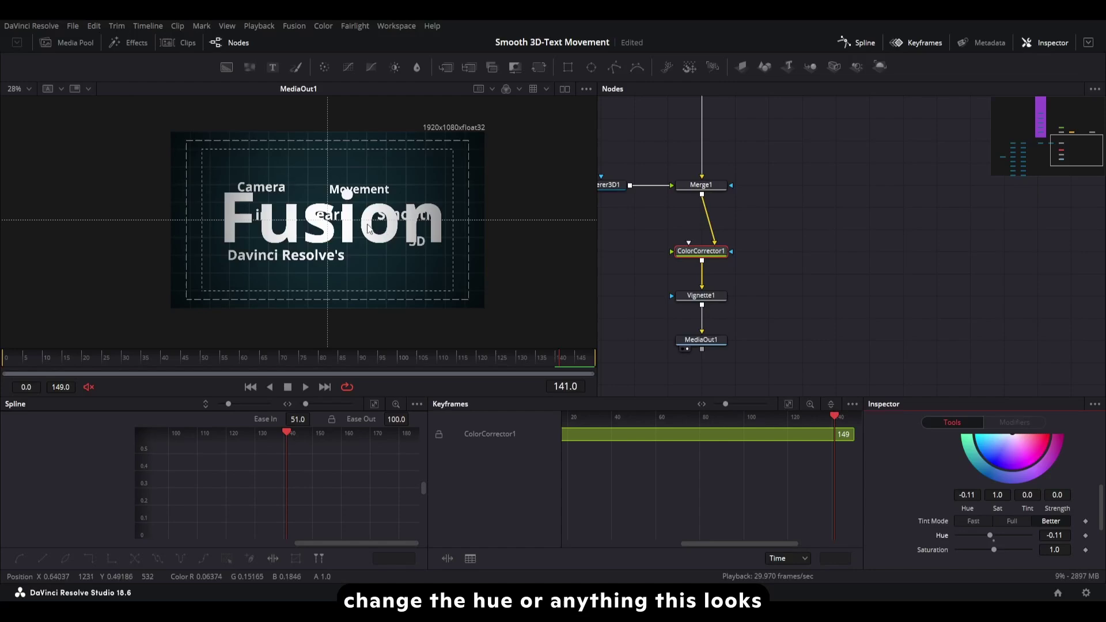
scroll(969, 475, down, 3)
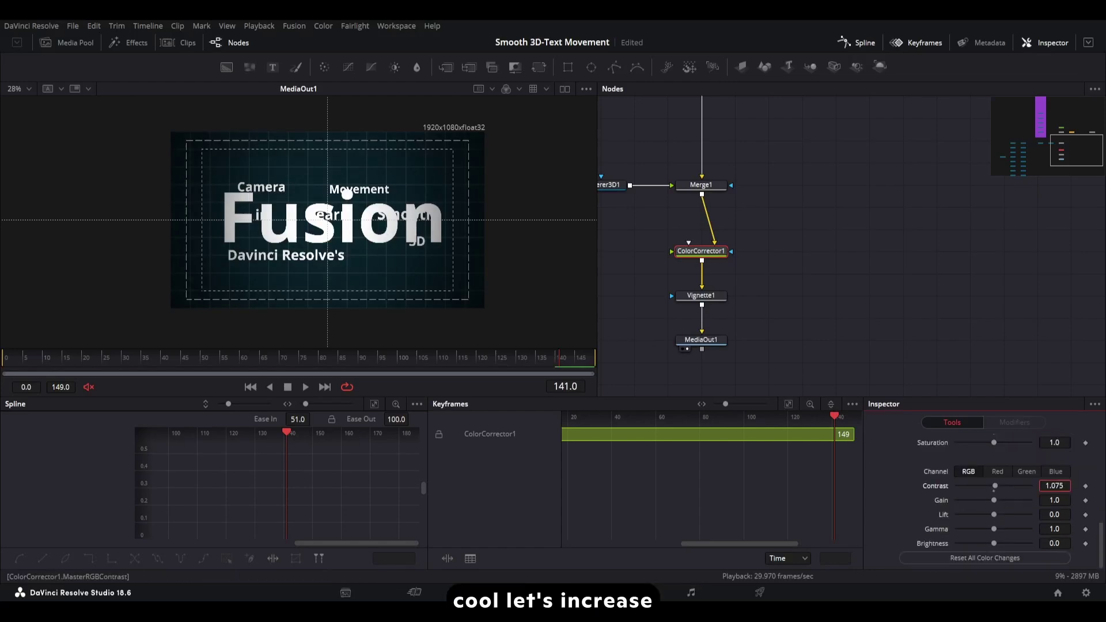
drag(1054, 529, 1048, 529)
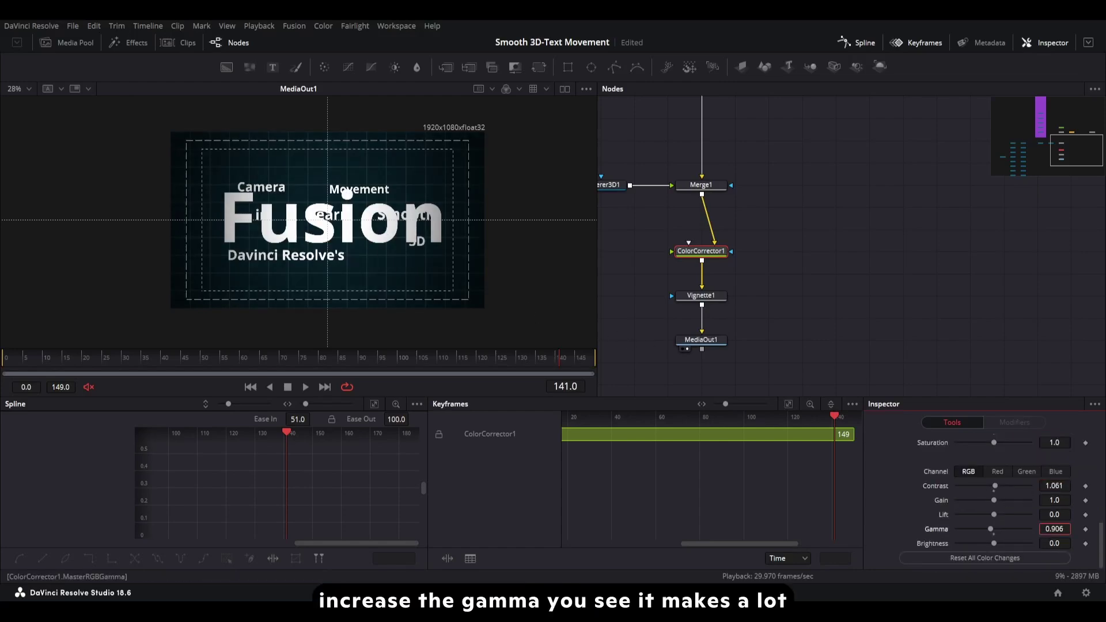
click(879, 442)
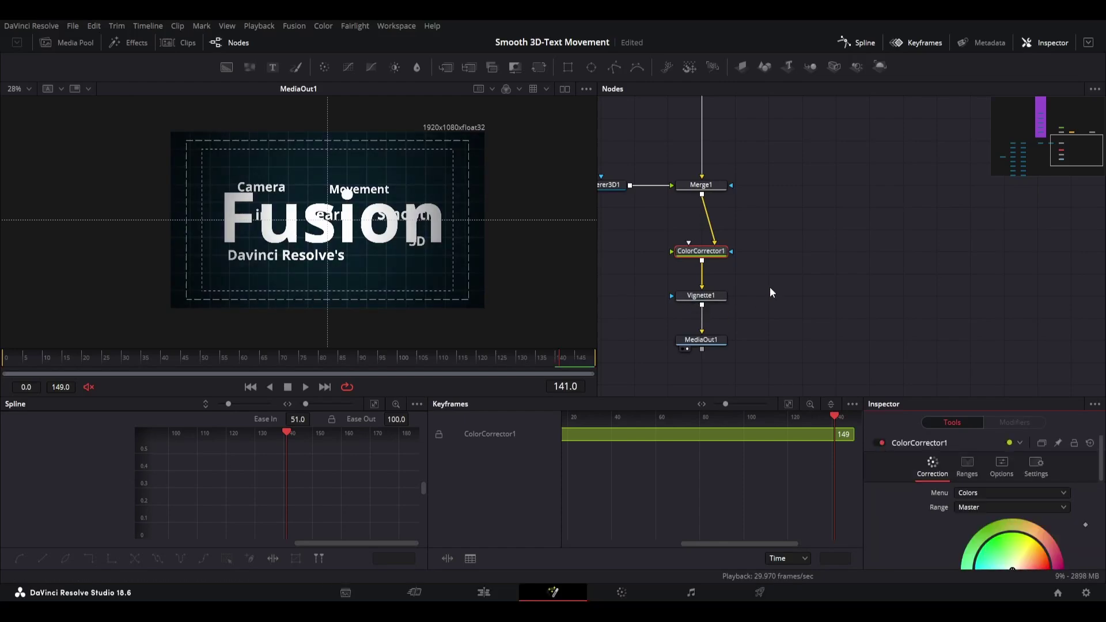
Enable motion blur on Renderer3D1 with quality 6 and shutter angle 280
drag(755, 236, 670, 359)
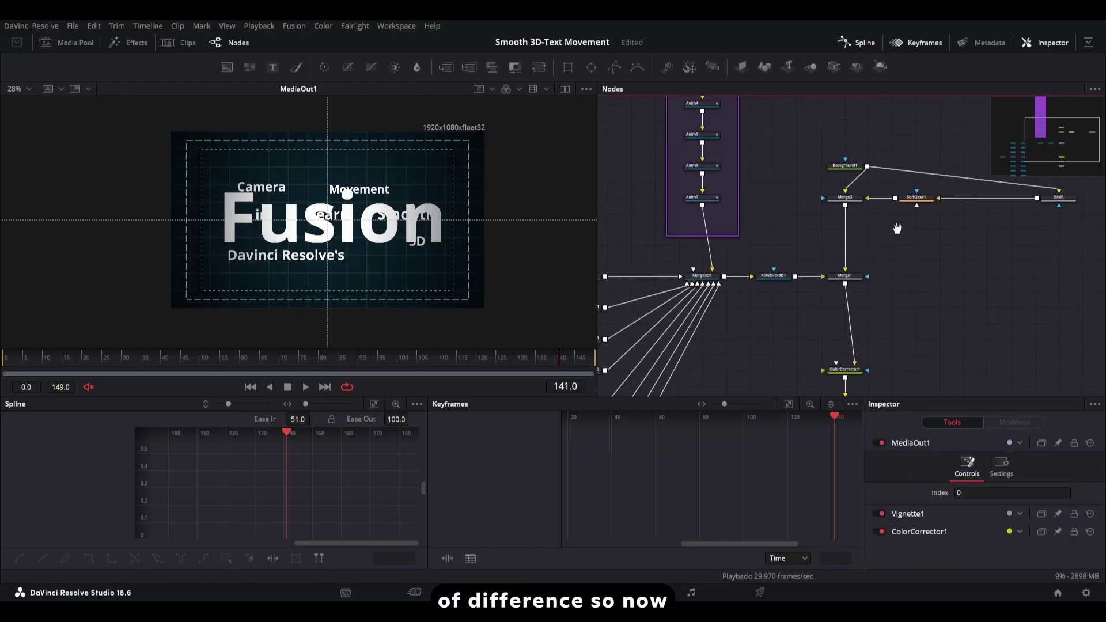
drag(896, 229, 897, 219)
drag(750, 250, 733, 183)
scroll(751, 185, up, 4)
click(731, 217)
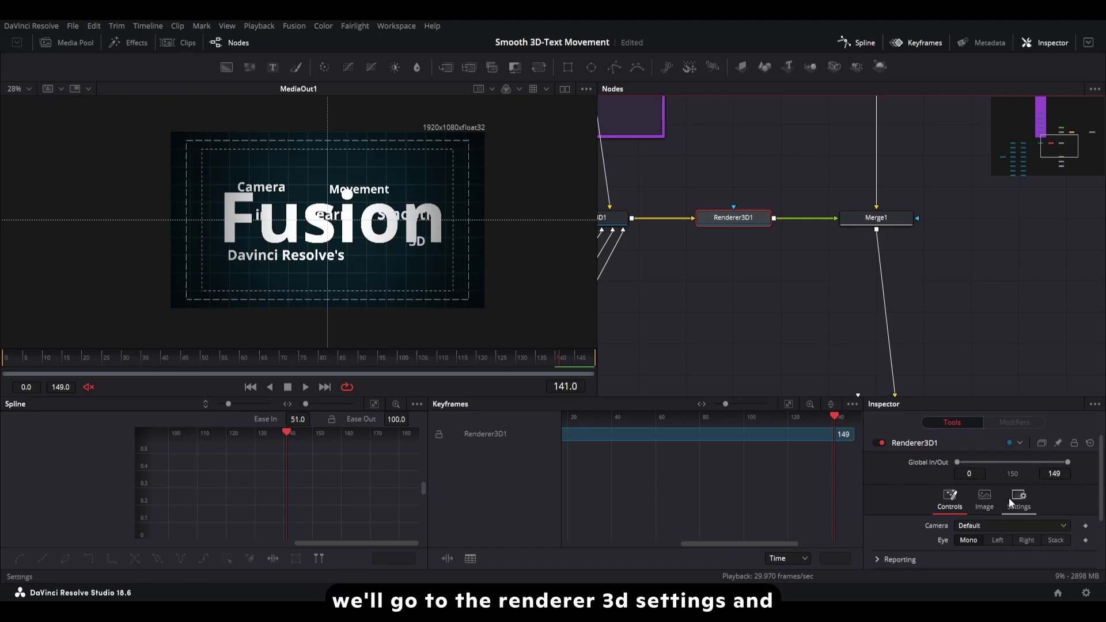
click(1008, 498)
click(959, 506)
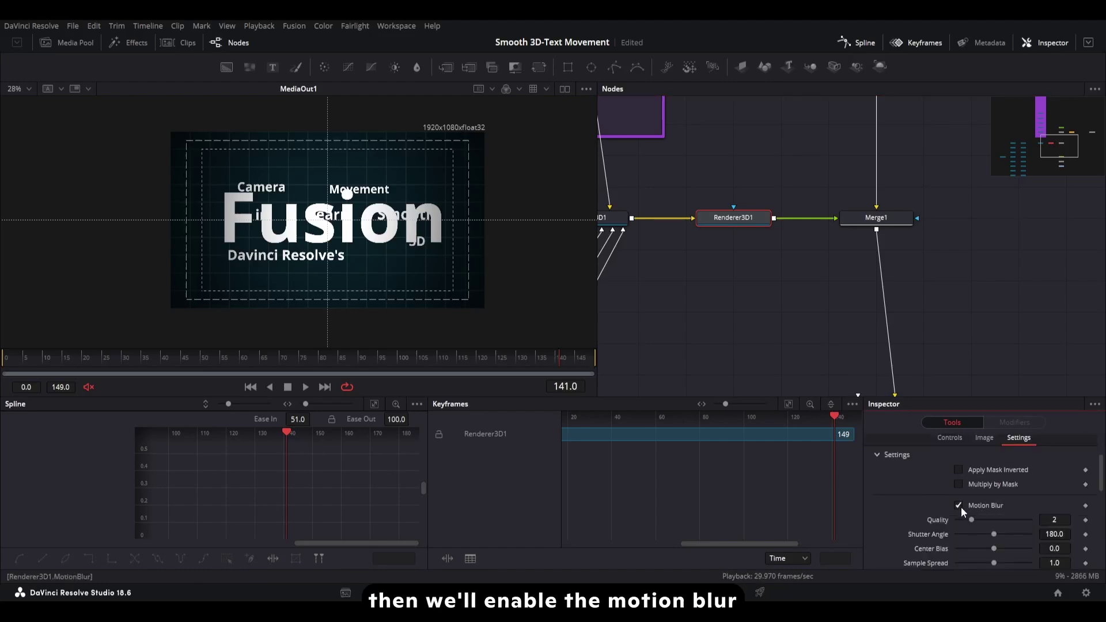
drag(983, 520, 1016, 520)
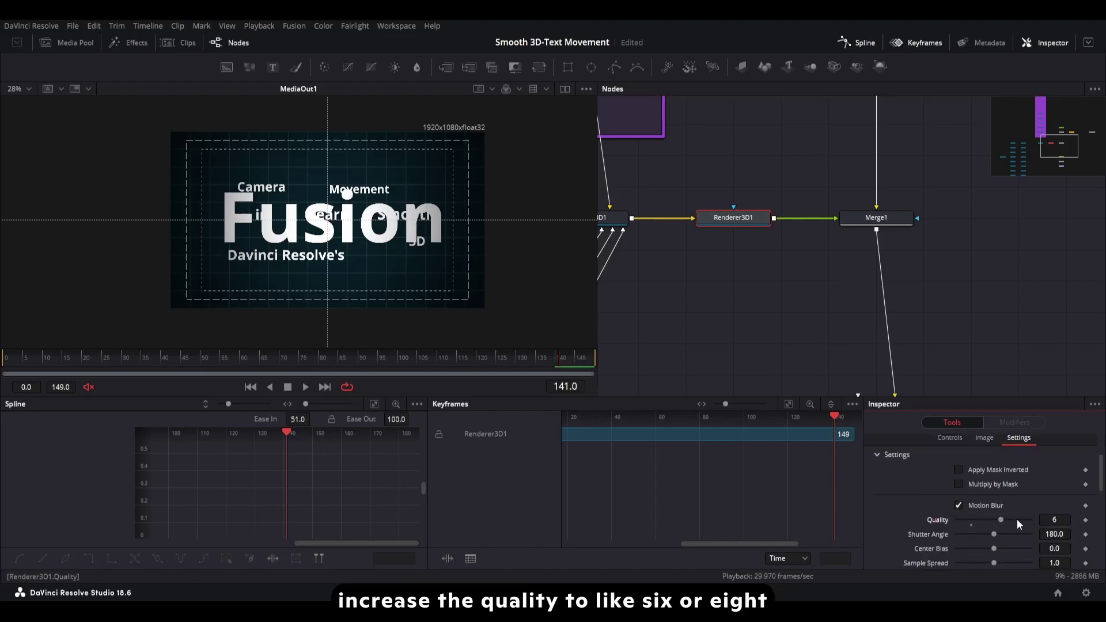
click(1004, 534)
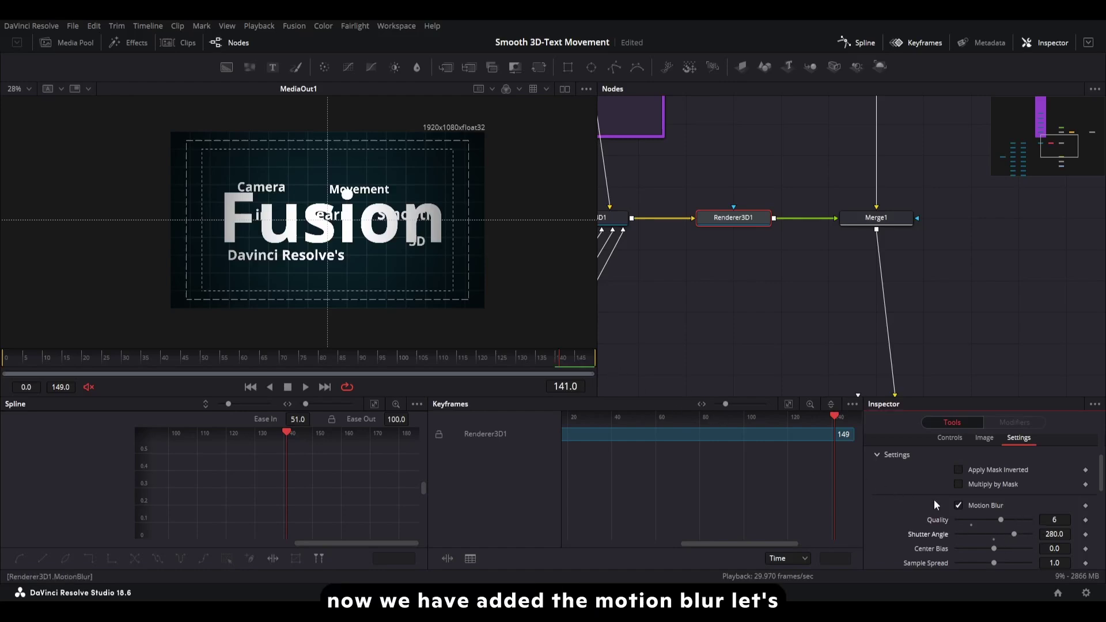
Change Renderer3D1's renderer type to Hardware Renderer
scroll(934, 499, up, 3)
click(948, 501)
scroll(898, 490, down, 3)
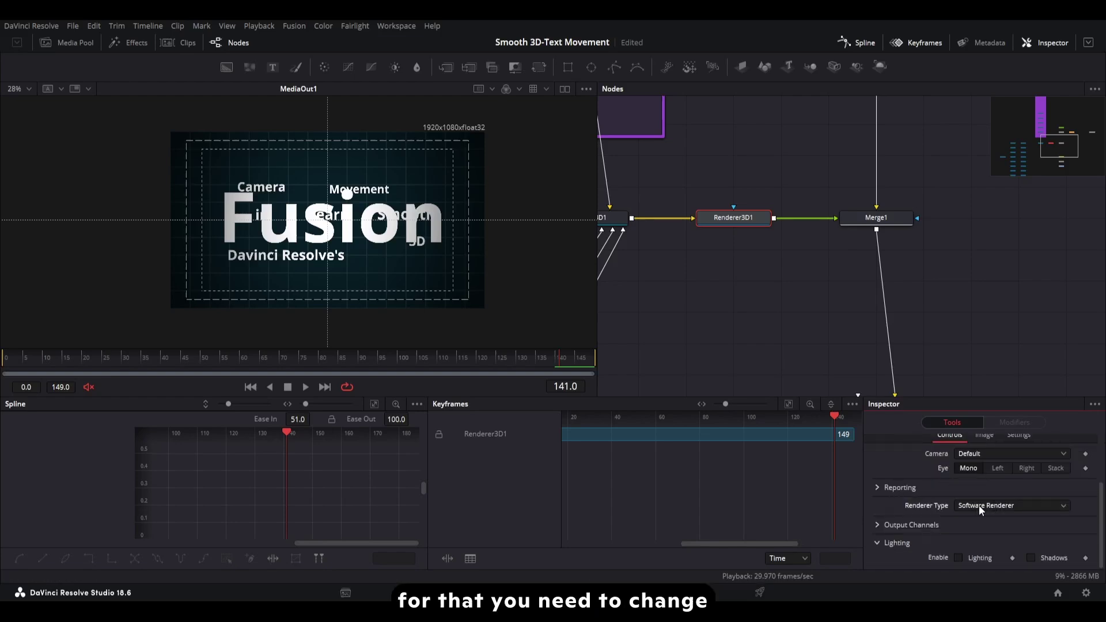
click(979, 521)
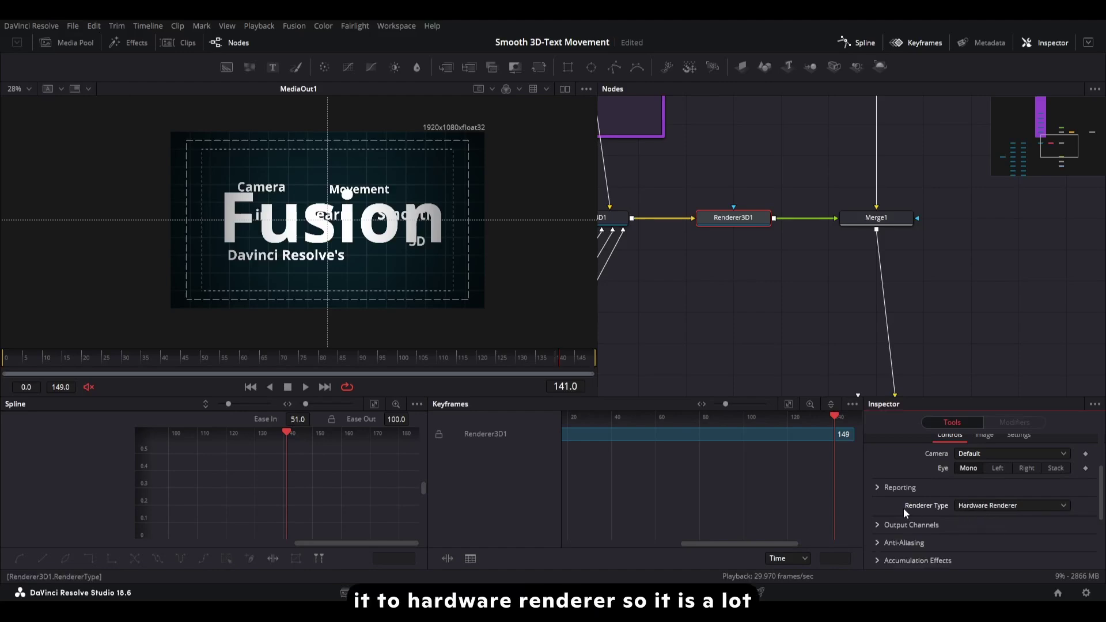
Expand the Accumulation Effects settings of Renderer3D1 and look through them
scroll(960, 505, down, 3)
scroll(979, 498, up, 3)
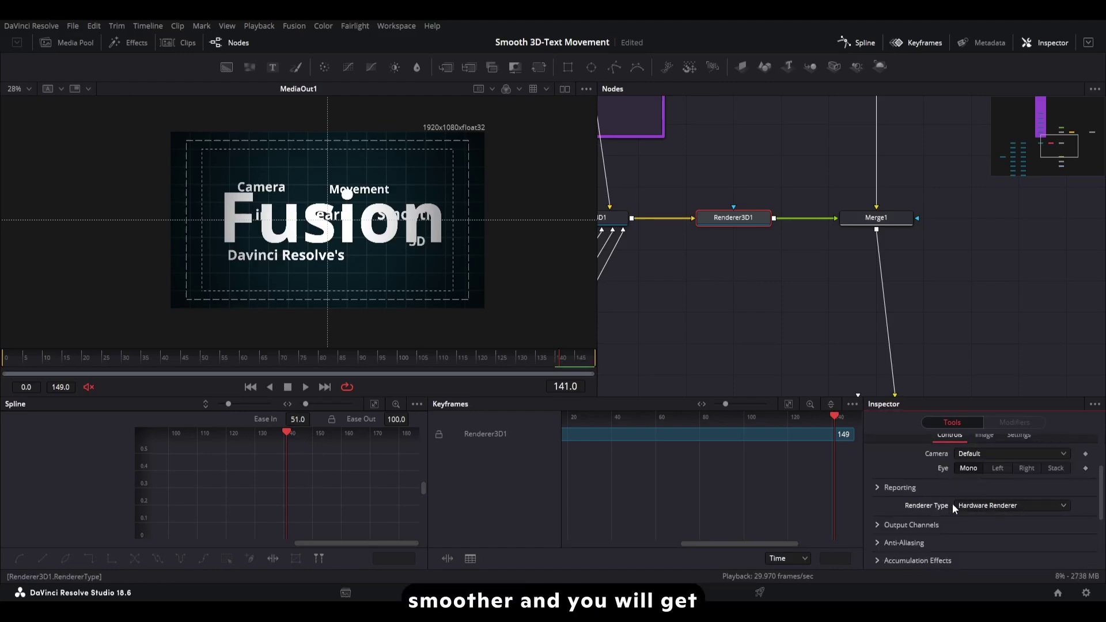
scroll(972, 505, down, 3)
click(876, 491)
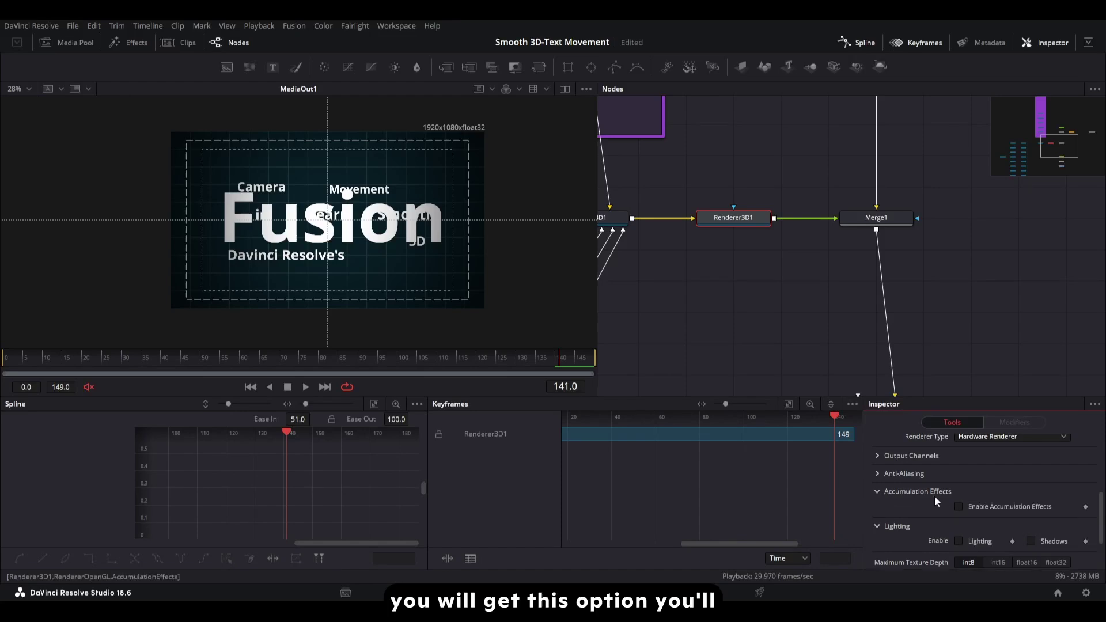
scroll(932, 496, down, 3)
scroll(959, 502, up, 2)
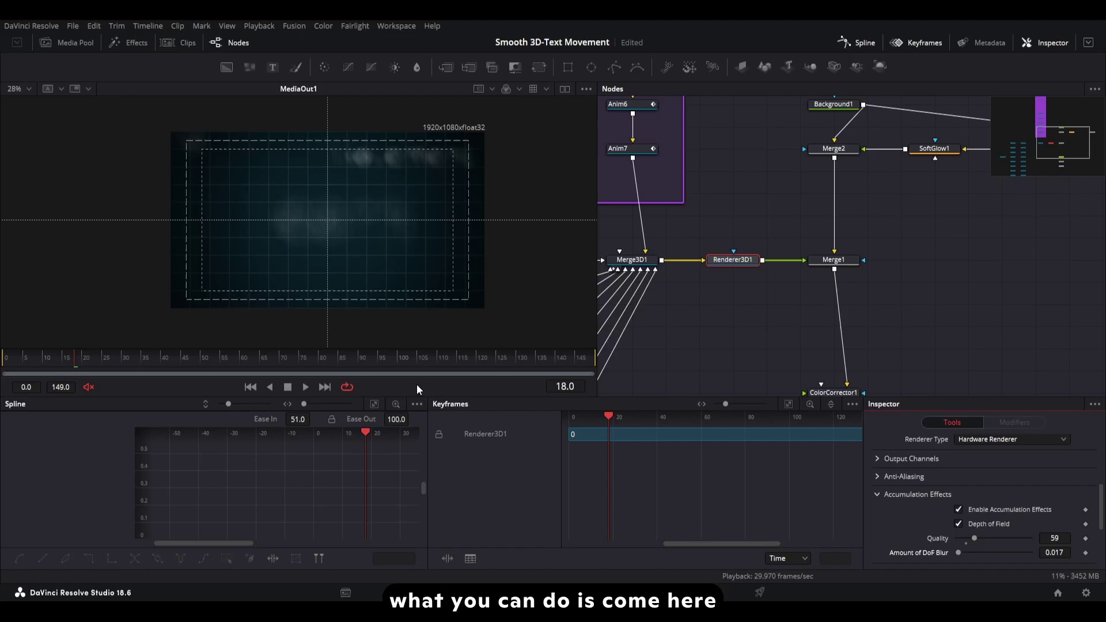
Scrub through and play the composition to preview the depth of field with the renderer effects enabled
right_click(455, 387)
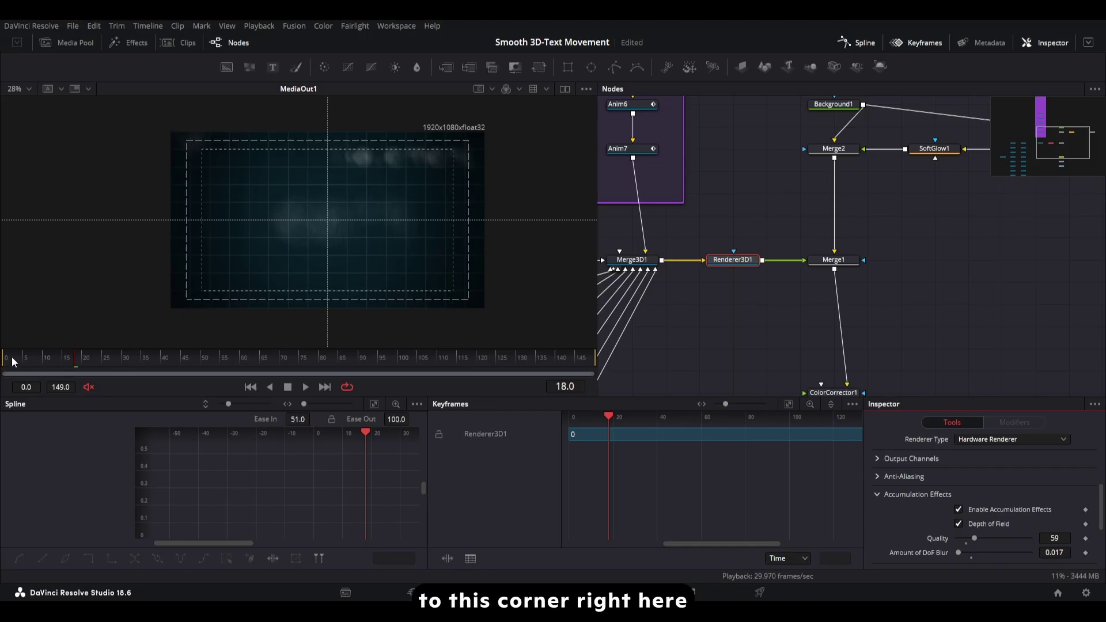
right_click(7, 363)
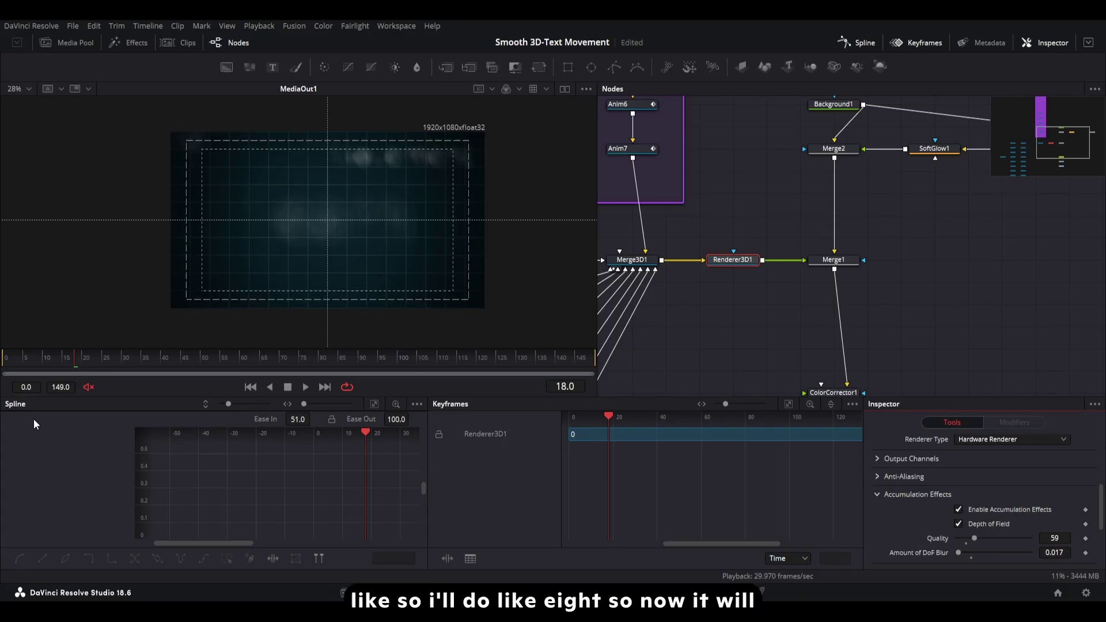
drag(224, 357, 484, 366)
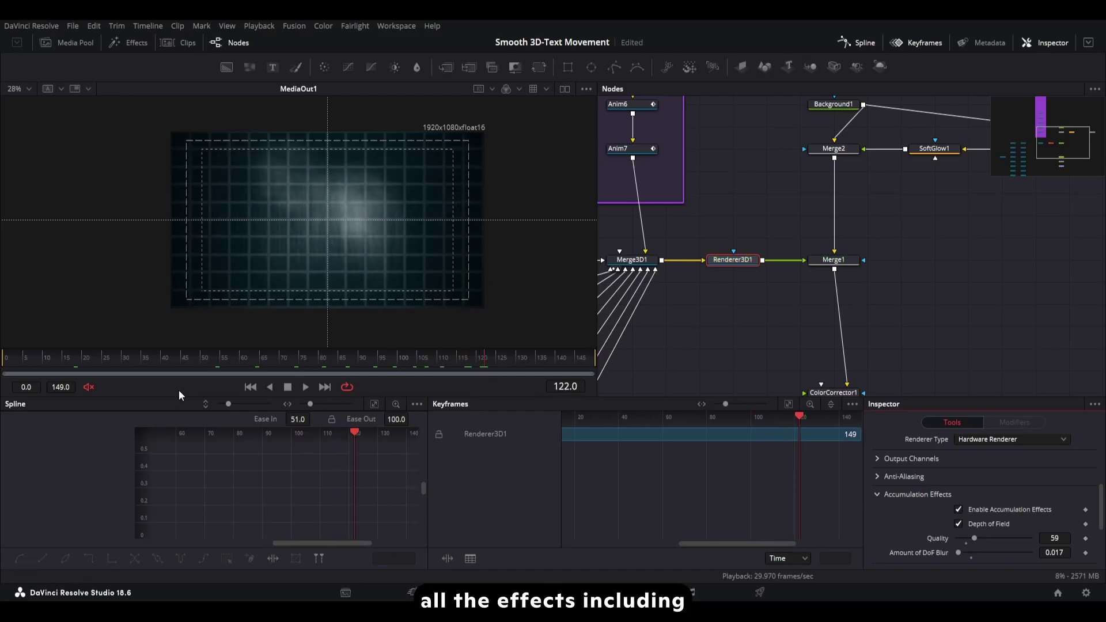
click(305, 387)
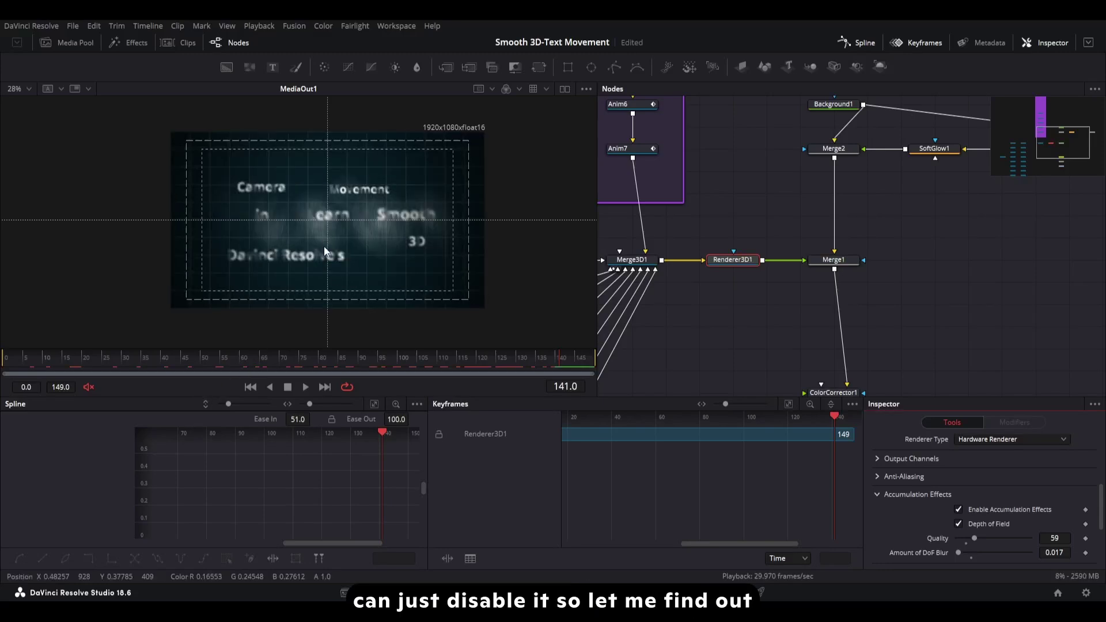
click(34, 362)
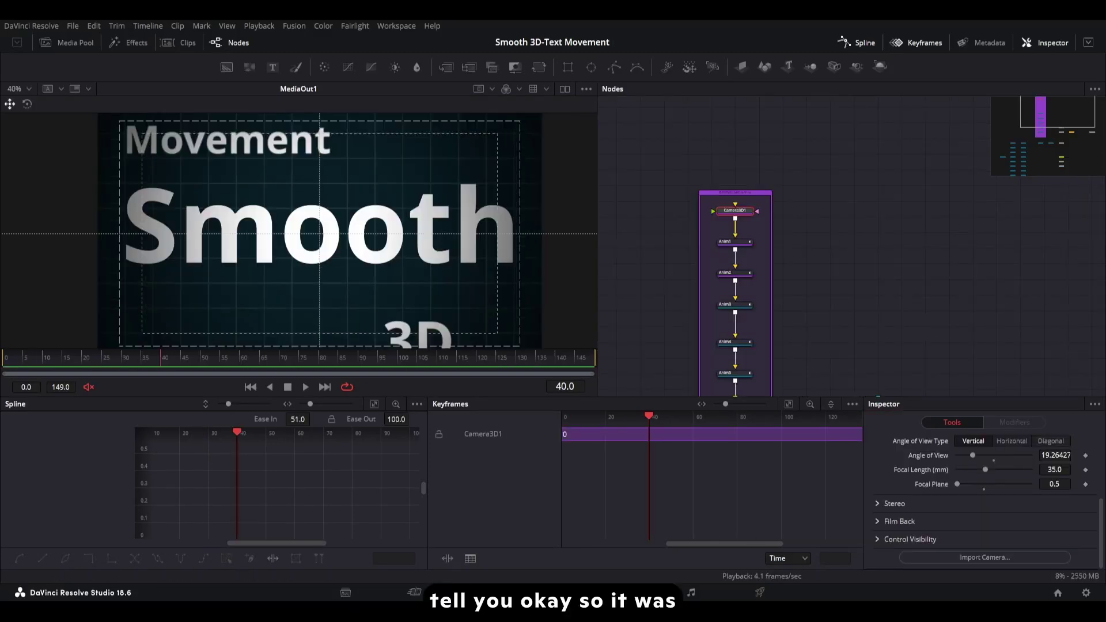
Select Renderer3D1 and inspect its depth of field quality and amount of DoF blur
scroll(836, 167, down, 5)
click(724, 252)
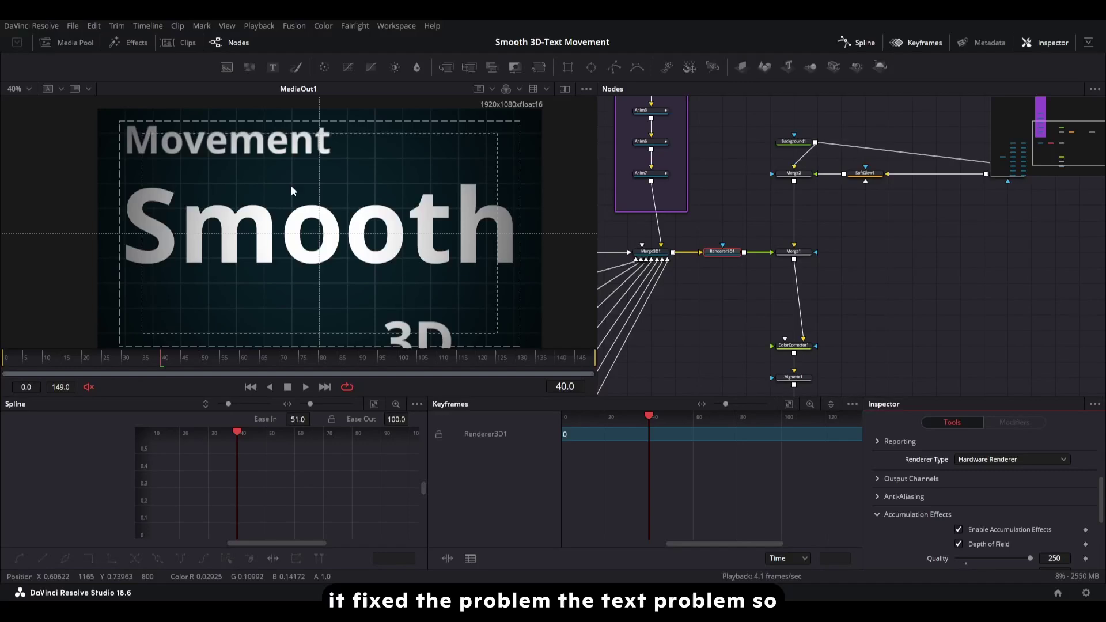
scroll(996, 484, down, 4)
scroll(997, 483, up, 3)
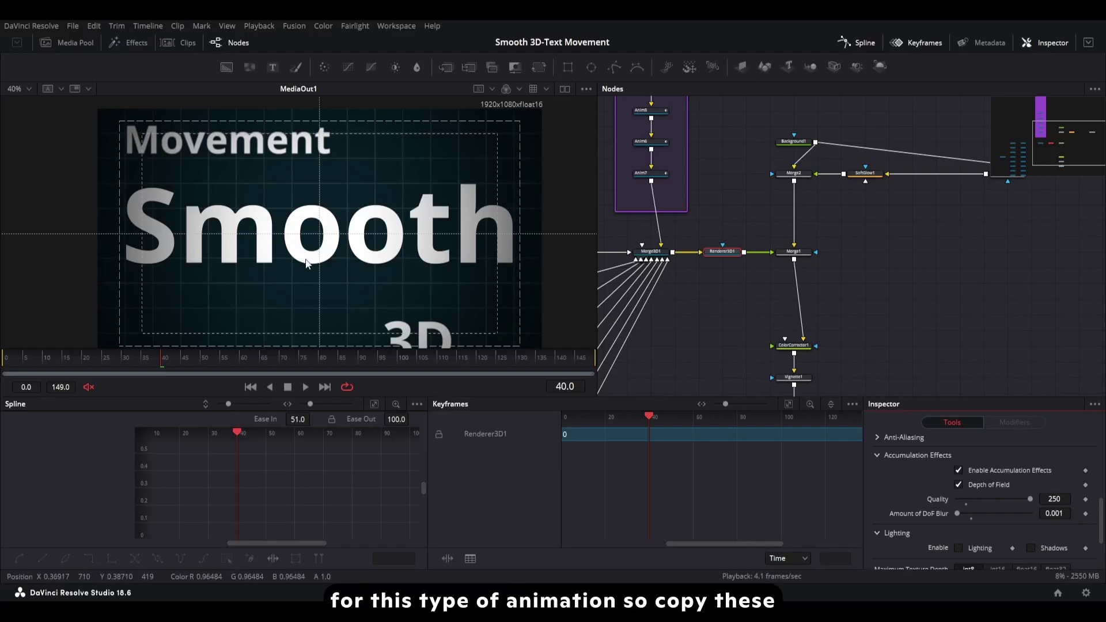
Select Camera3D1 and inspect its rotation, angle of view, focal length and focal plane settings
drag(659, 178, 729, 410)
scroll(734, 210, up, 2)
click(720, 183)
scroll(956, 476, up, 3)
click(982, 460)
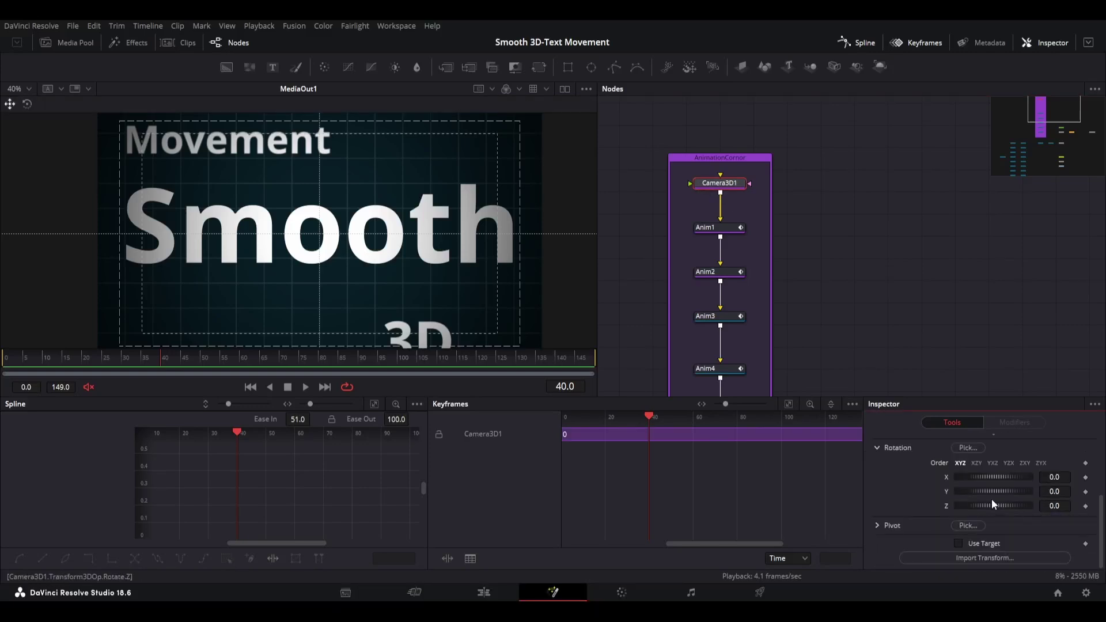
click(954, 470)
scroll(990, 500, down, 3)
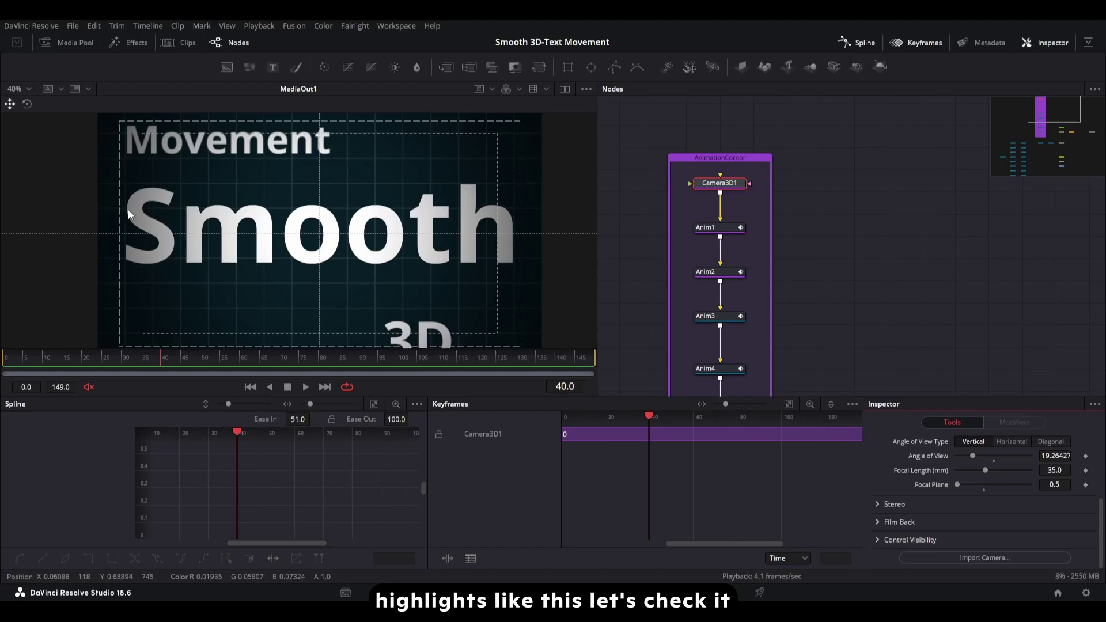
Check the text sharpness near the end, then for Anim1 at frame 20, Anim2 at 40, Anim3 at 60 and Anim4 at 80
drag(489, 368, 567, 367)
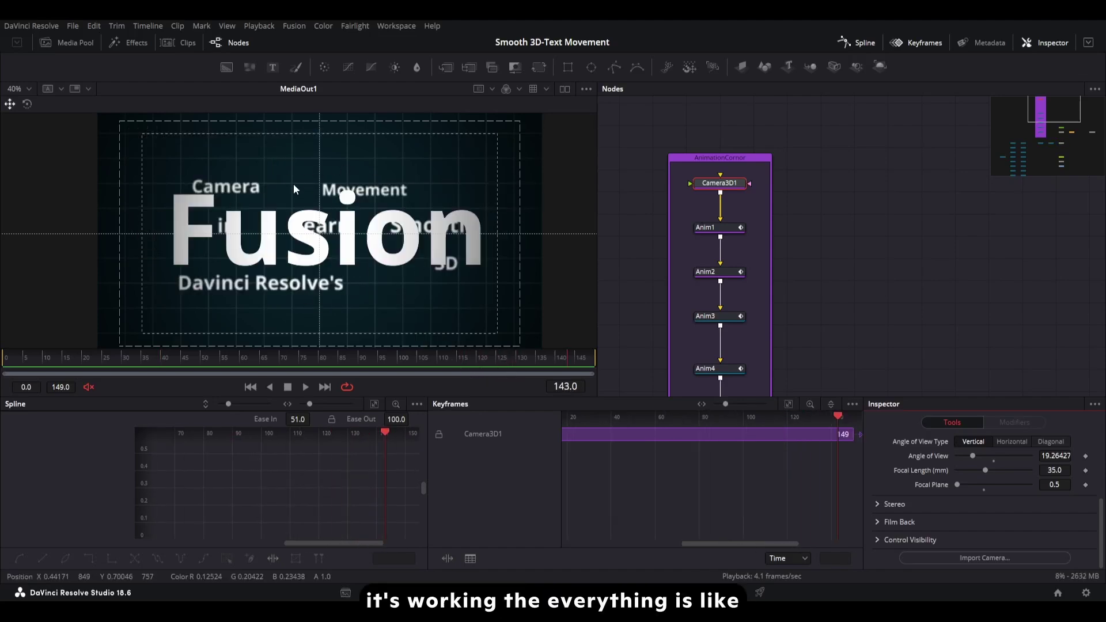
scroll(726, 213, down, 1)
click(726, 212)
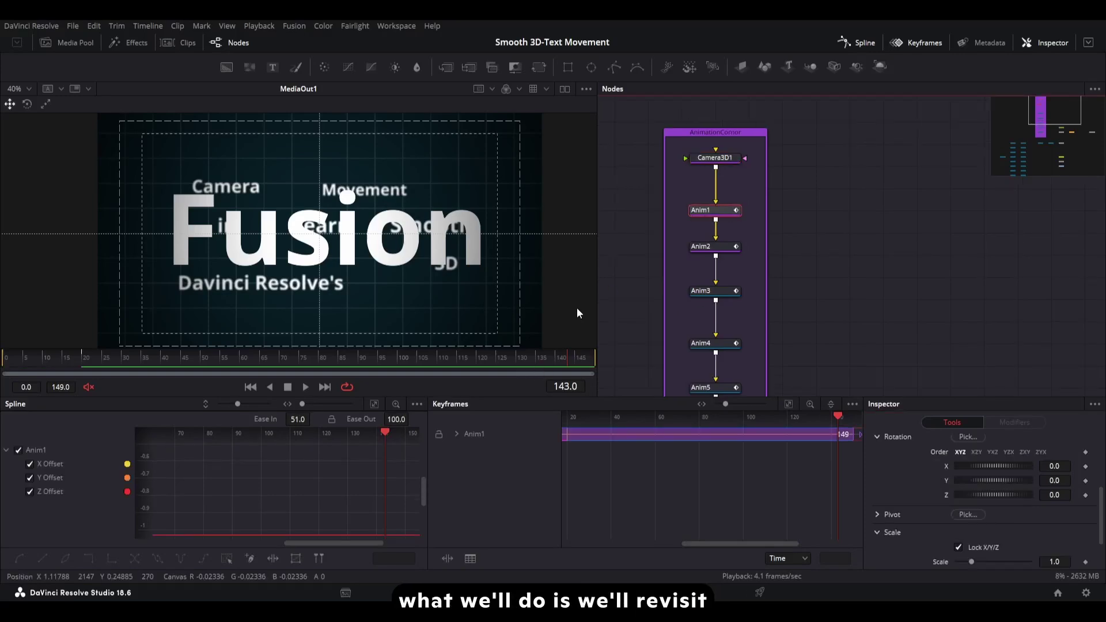
click(83, 358)
click(704, 247)
click(161, 358)
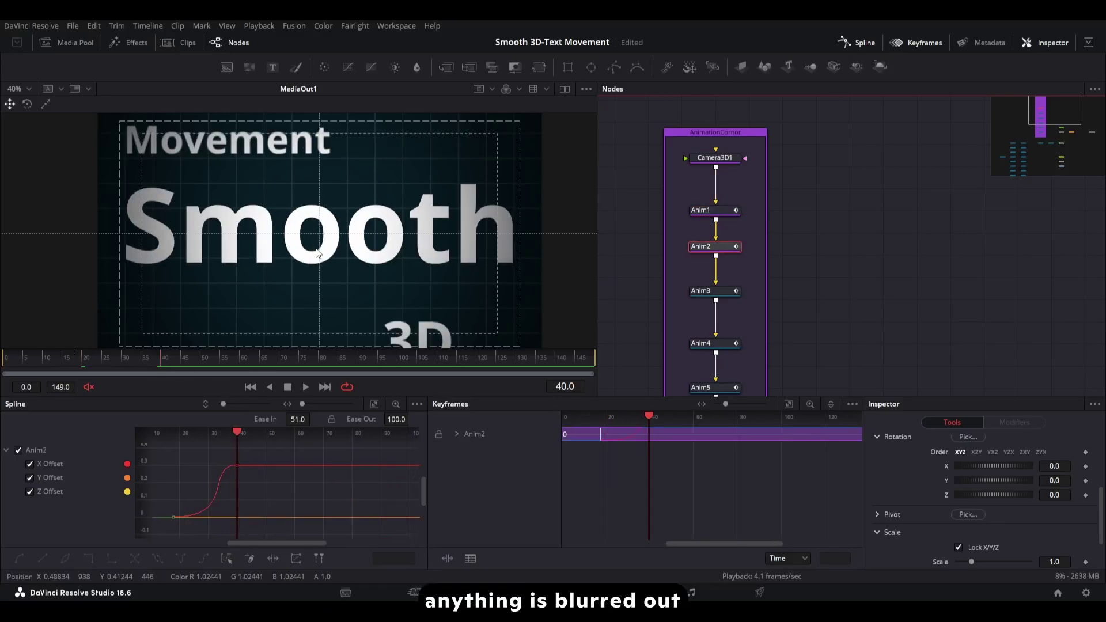
click(704, 291)
click(239, 358)
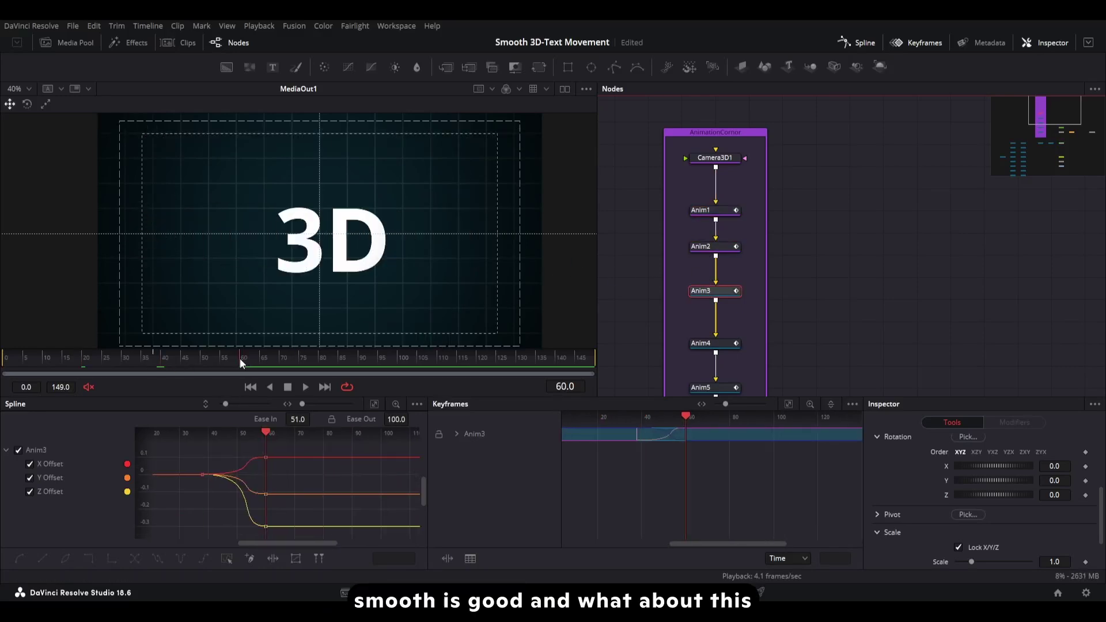
click(704, 343)
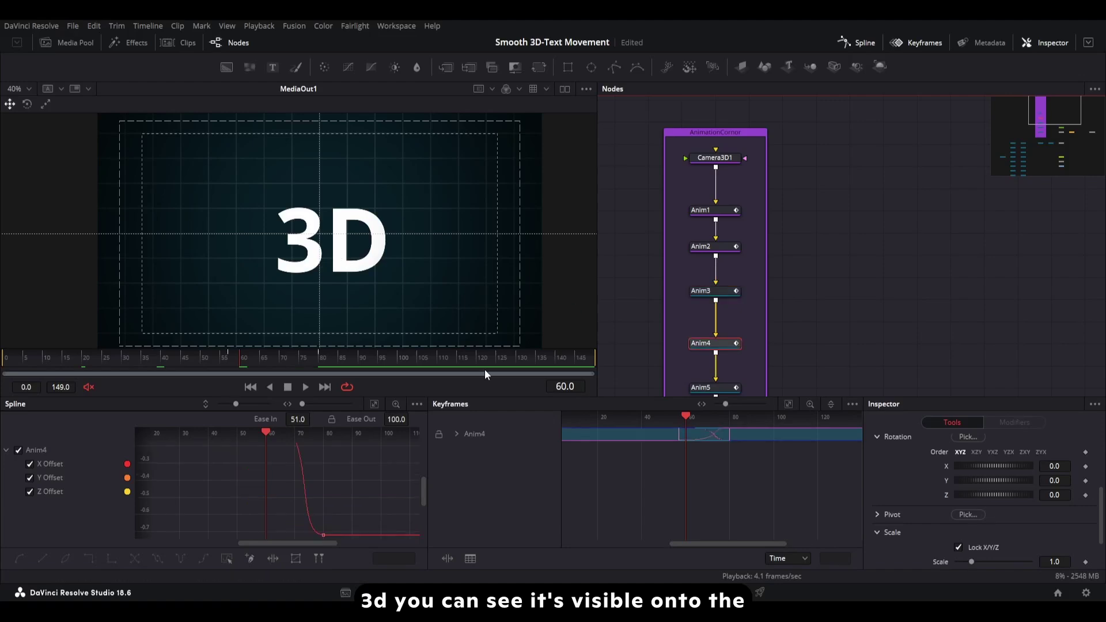
click(319, 357)
Check the text sharpness of Anim5 at frame 100 and adjust its Z translation slightly
scroll(699, 323, down, 4)
click(697, 269)
click(398, 358)
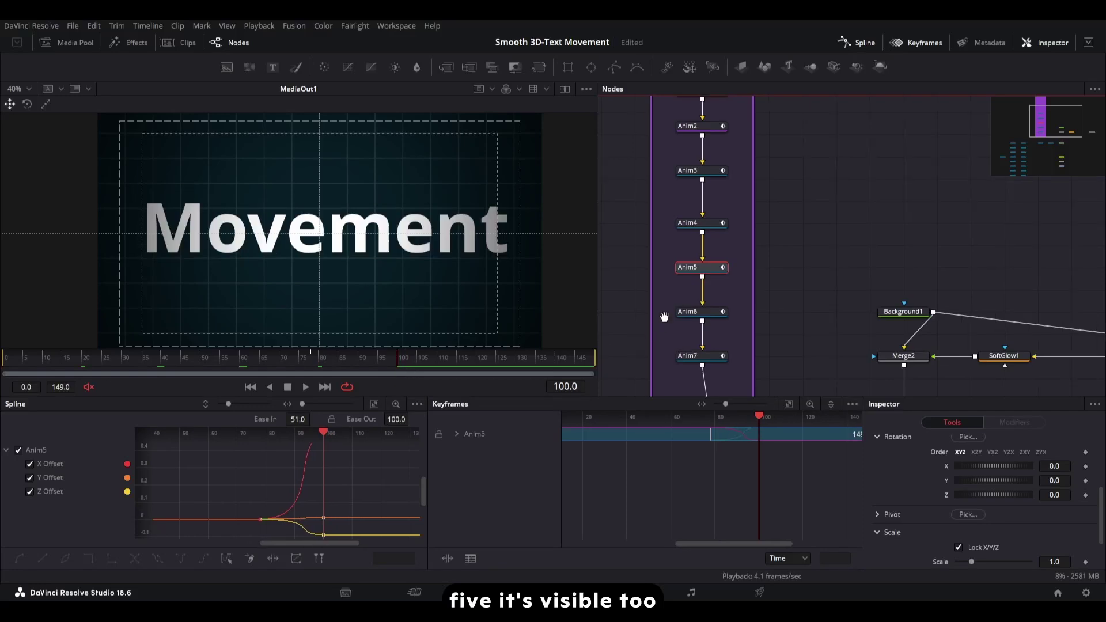
scroll(685, 271, down, 3)
scroll(1044, 506, up, 4)
drag(1059, 533, 1047, 533)
Set Anim6's Z translation to 0.25 at frame 120
click(685, 223)
click(477, 358)
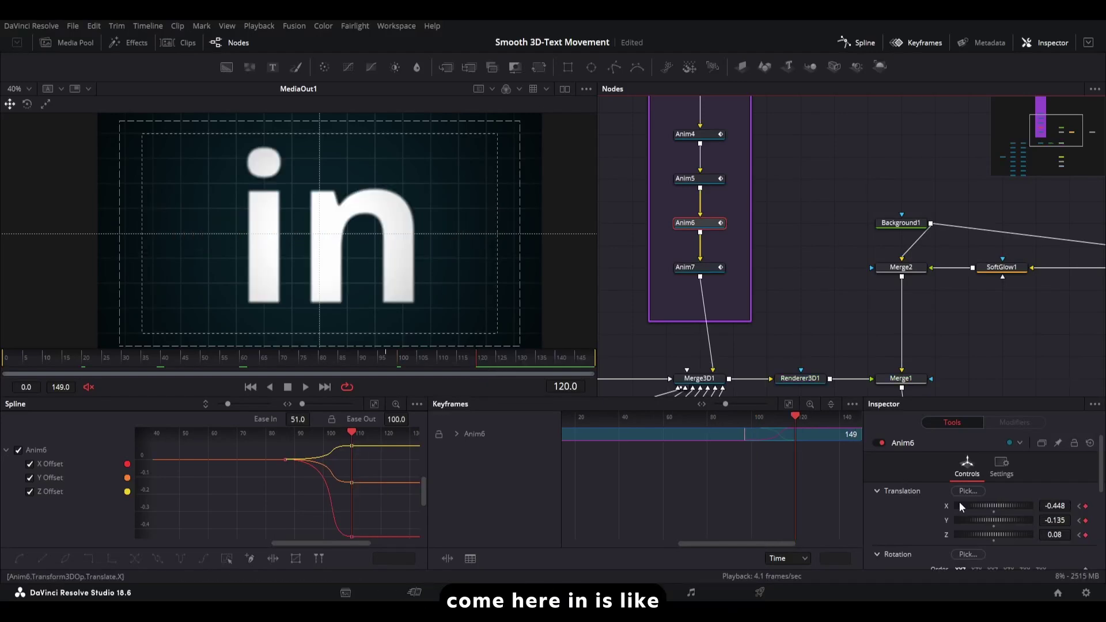
drag(1055, 535, 1063, 535)
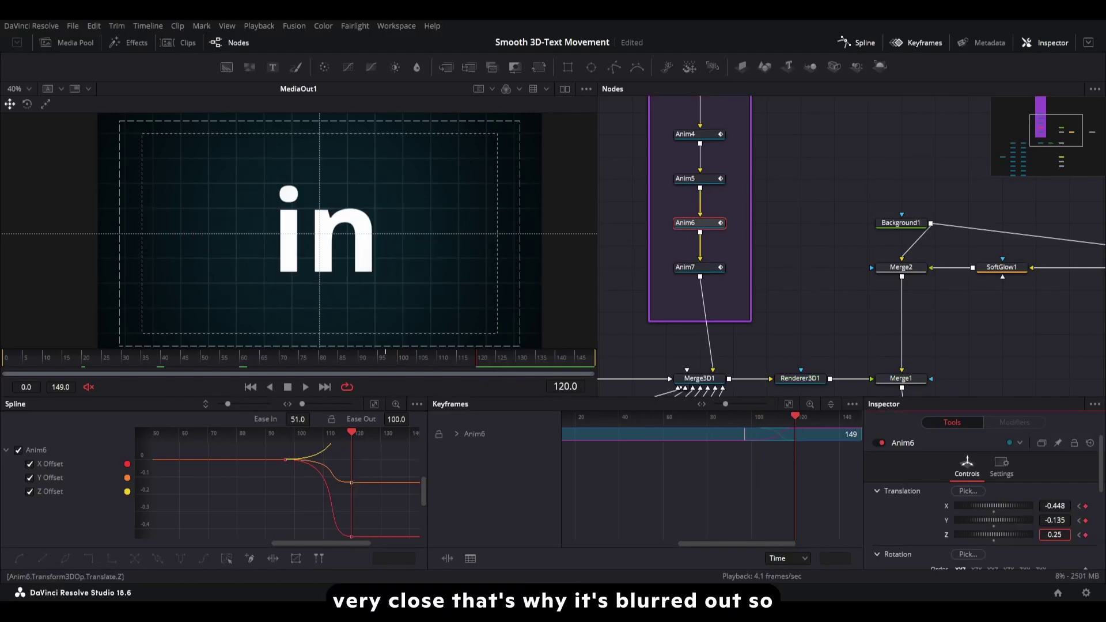
Select Anim7 and check the text sharpness at frame 140
click(703, 268)
click(559, 358)
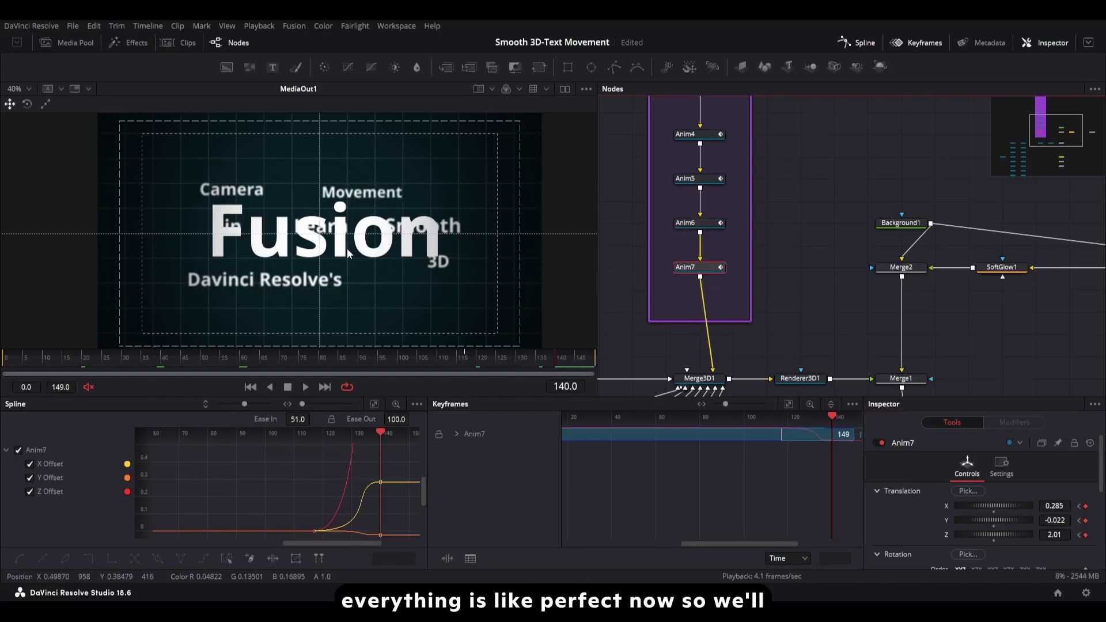
Save the project and play Fusion Composition 1 from the start of the edit timeline
key(ctrl+s)
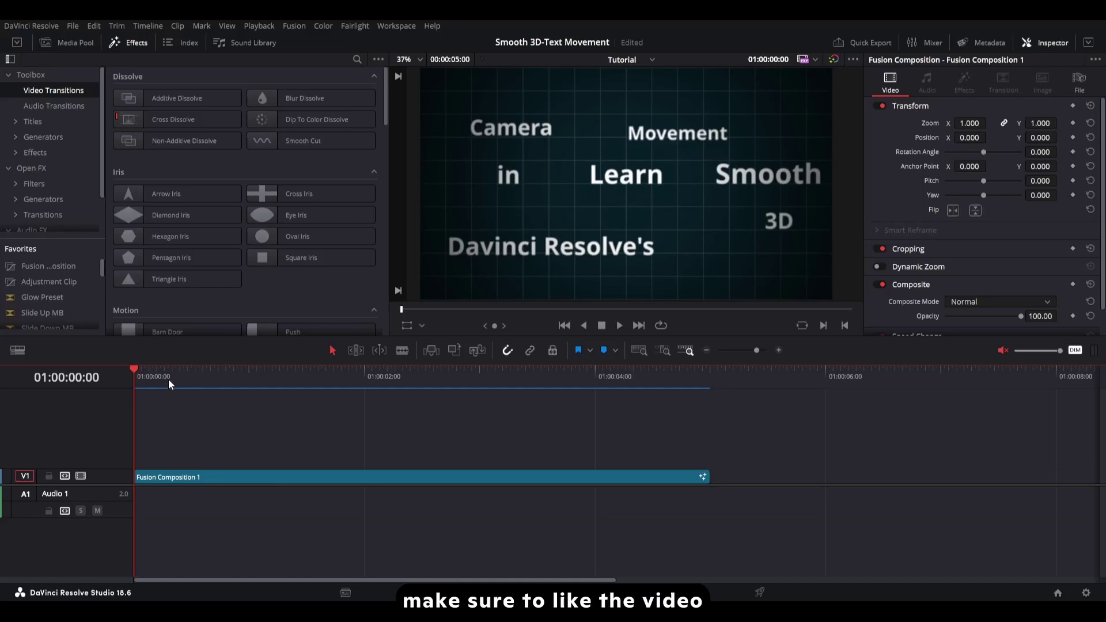
key(space)
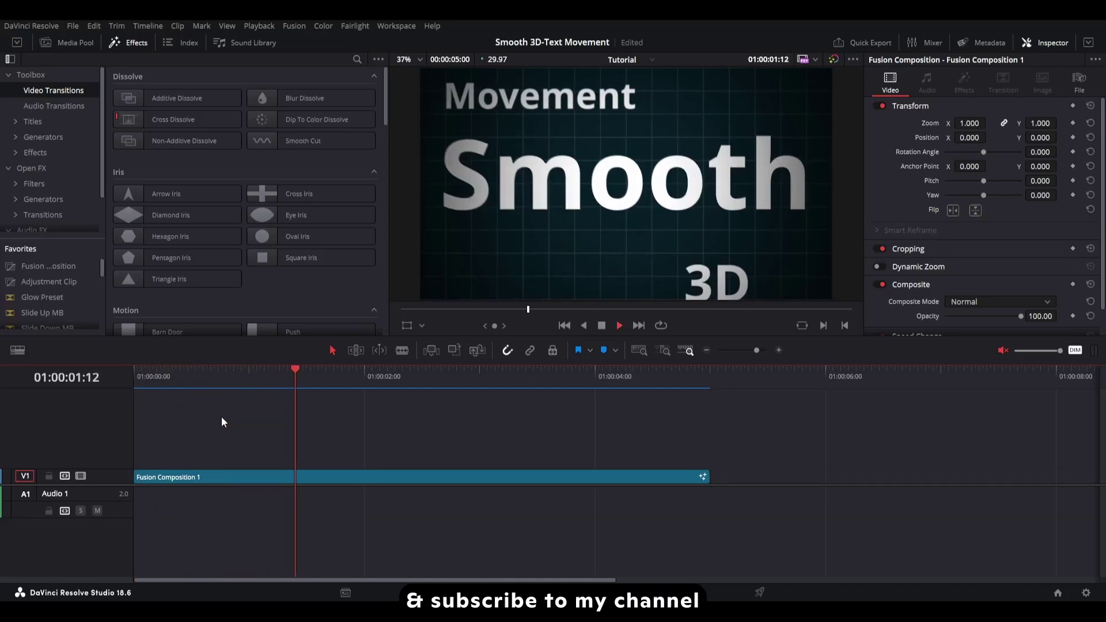